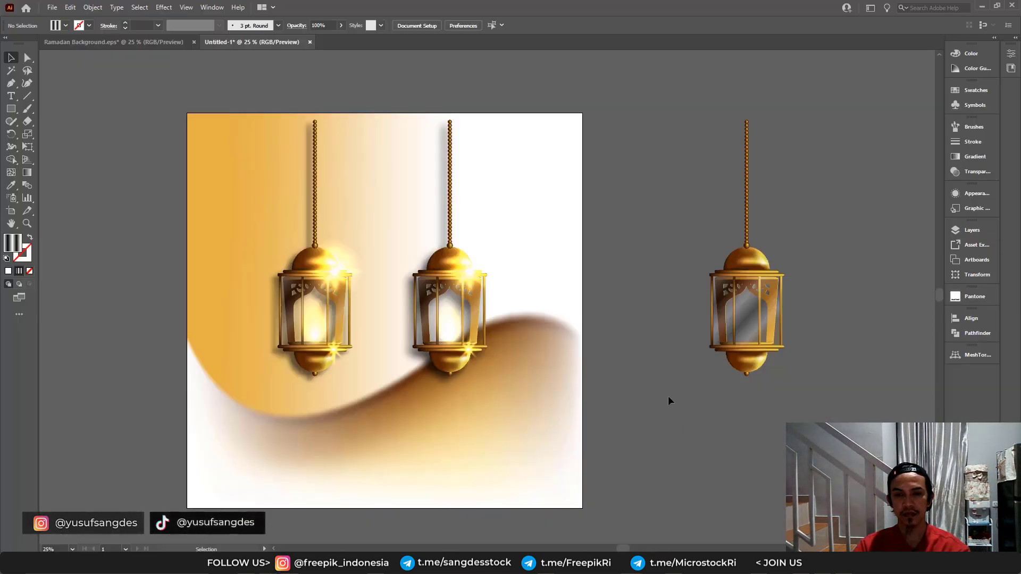
Examine the plain lantern beside the artboard by selecting its whole group and comparing it with the glowing lanterns
{"action": "key", "text": "ctrl+plus"}
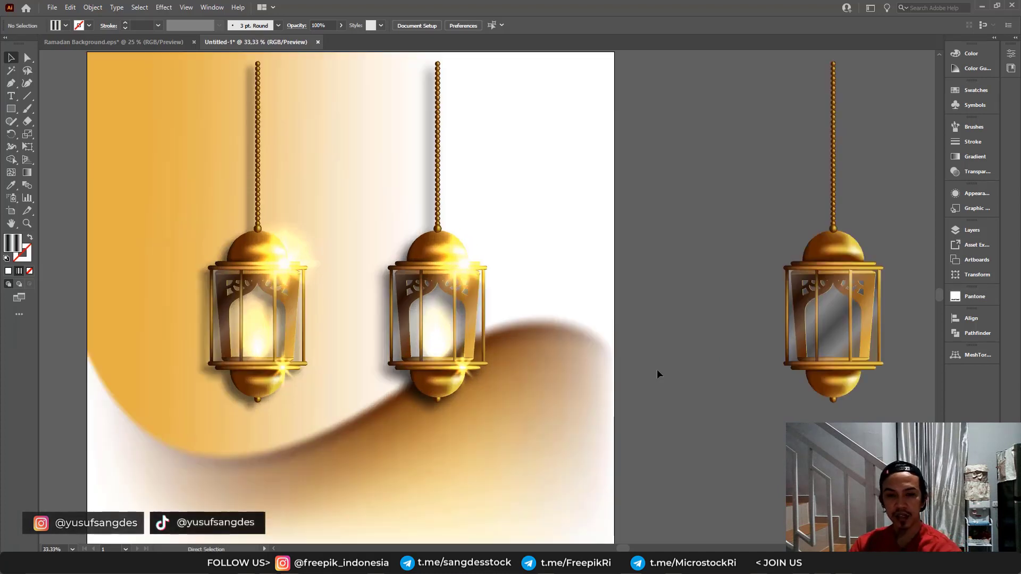
{"action": "left_click_drag", "start_coordinate": [525, 304], "coordinate": [556, 317]}
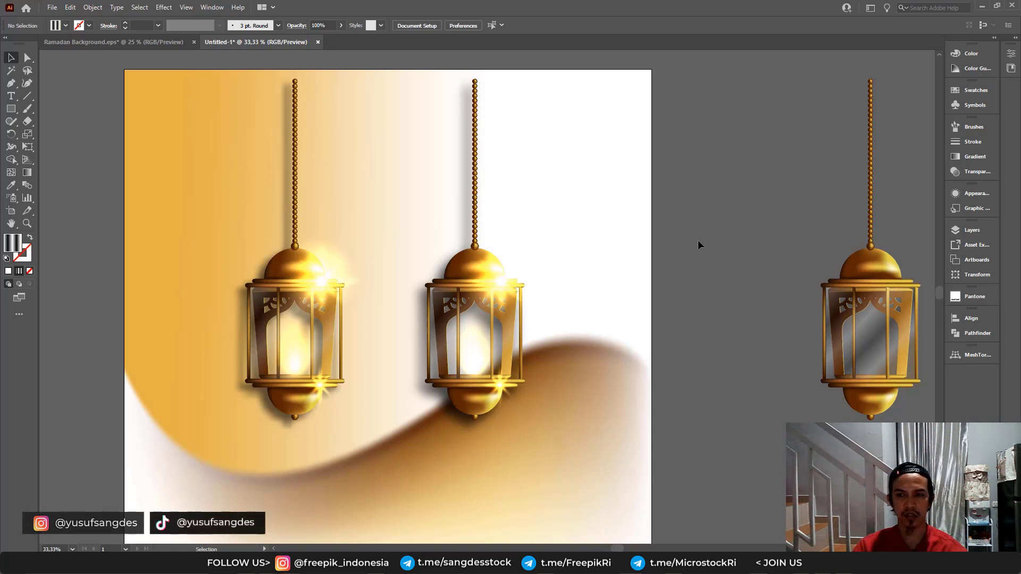
{"action": "left_click", "coordinate": [862, 260]}
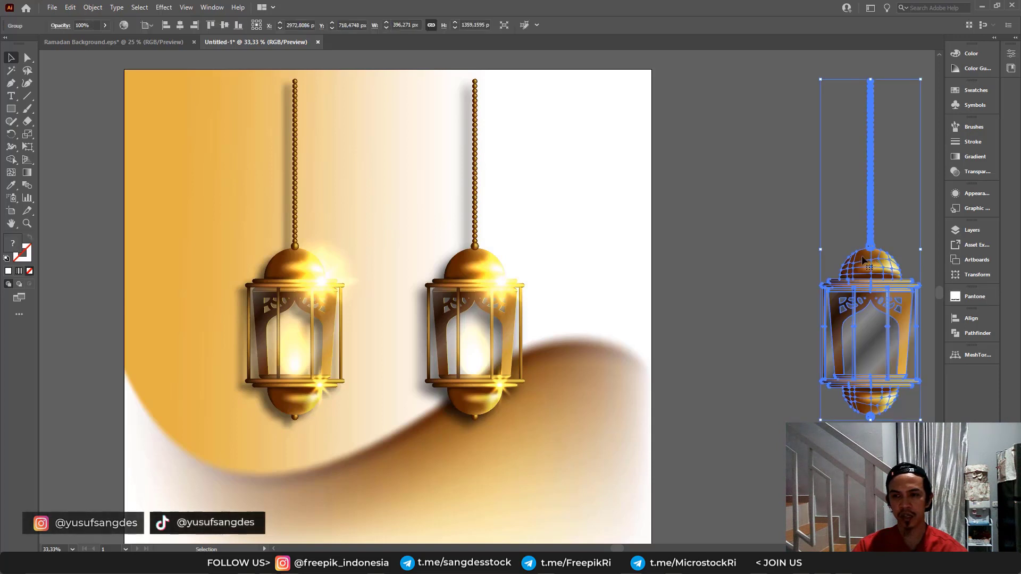
{"action": "scroll", "coordinate": [770, 241], "scroll_direction": "right", "scroll_amount": 3}
{"action": "left_click", "coordinate": [832, 247]}
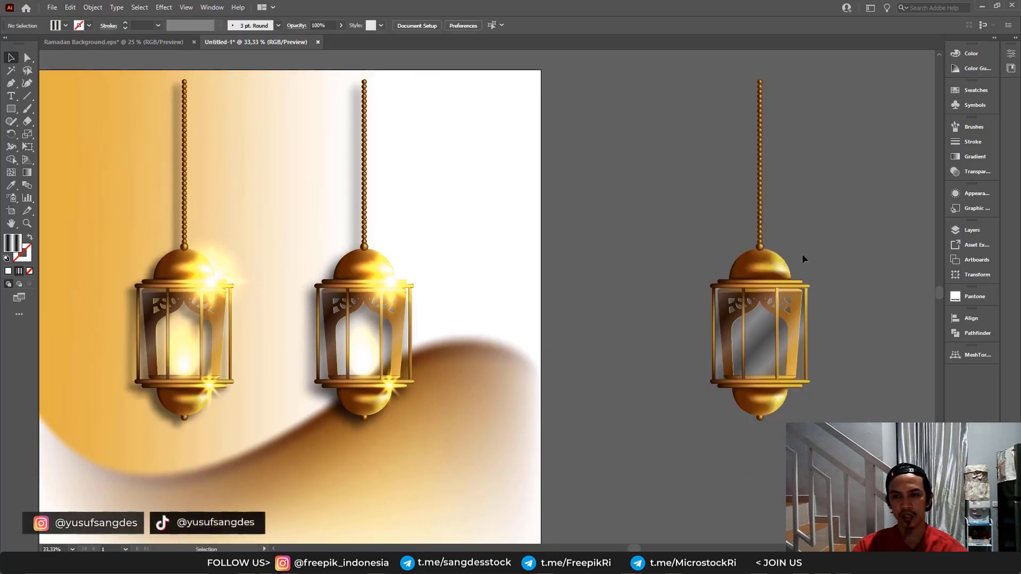
{"action": "left_click", "coordinate": [768, 264]}
{"action": "left_click", "coordinate": [827, 249]}
{"action": "left_click", "coordinate": [763, 268]}
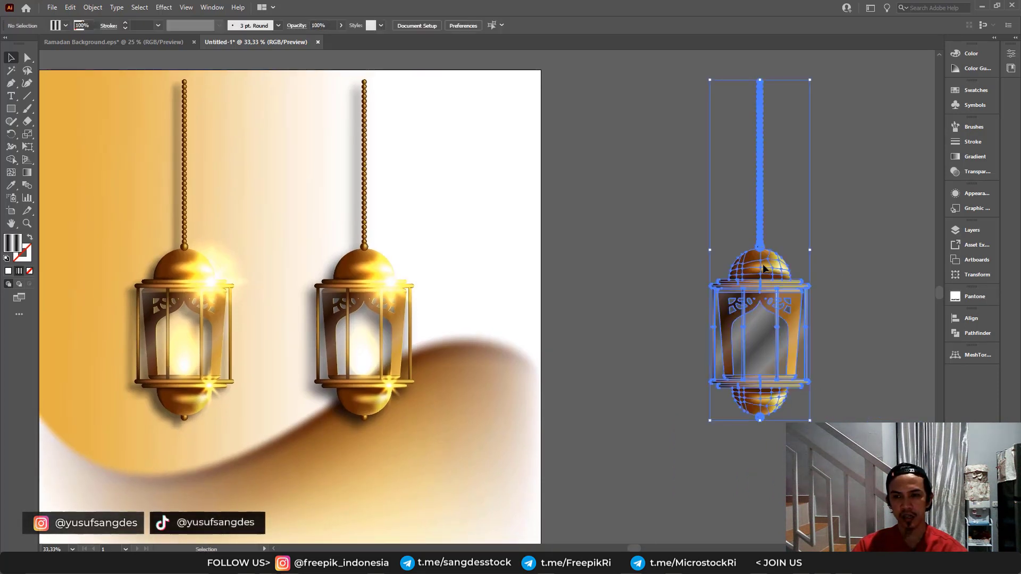
{"action": "left_click", "coordinate": [844, 264]}
{"action": "left_click", "coordinate": [766, 267]}
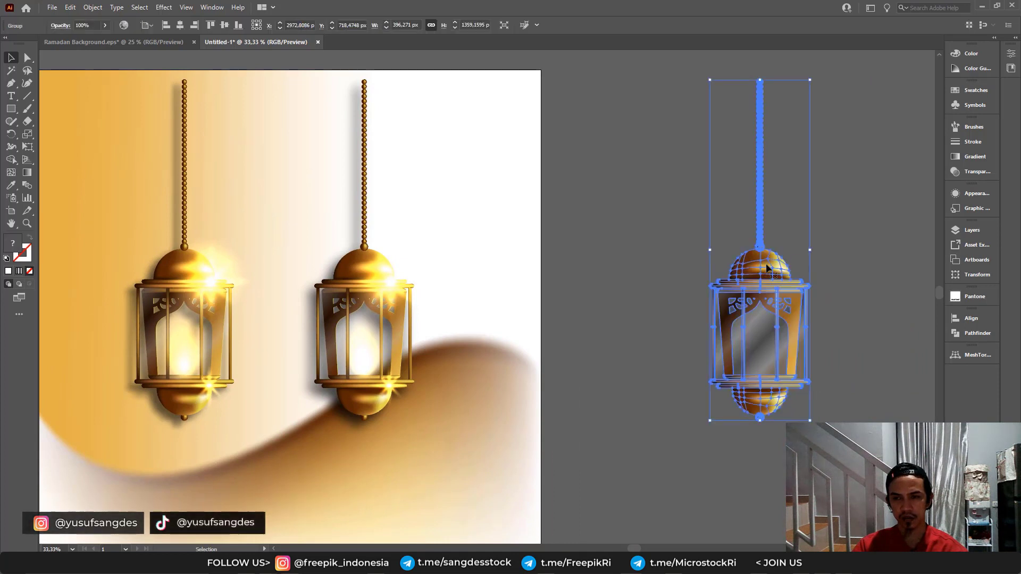
{"action": "left_click", "coordinate": [830, 266]}
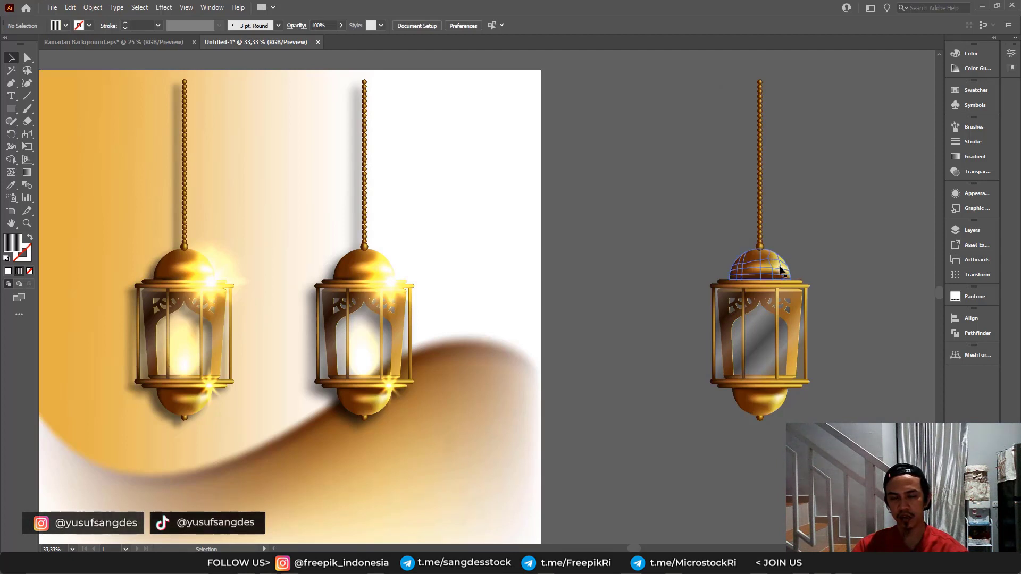
Examine both glowing lanterns up close and view the Illustrator Stylize effects, including Drop Shadow, for the right one
{"action": "left_click_drag", "start_coordinate": [600, 268], "coordinate": [727, 261]}
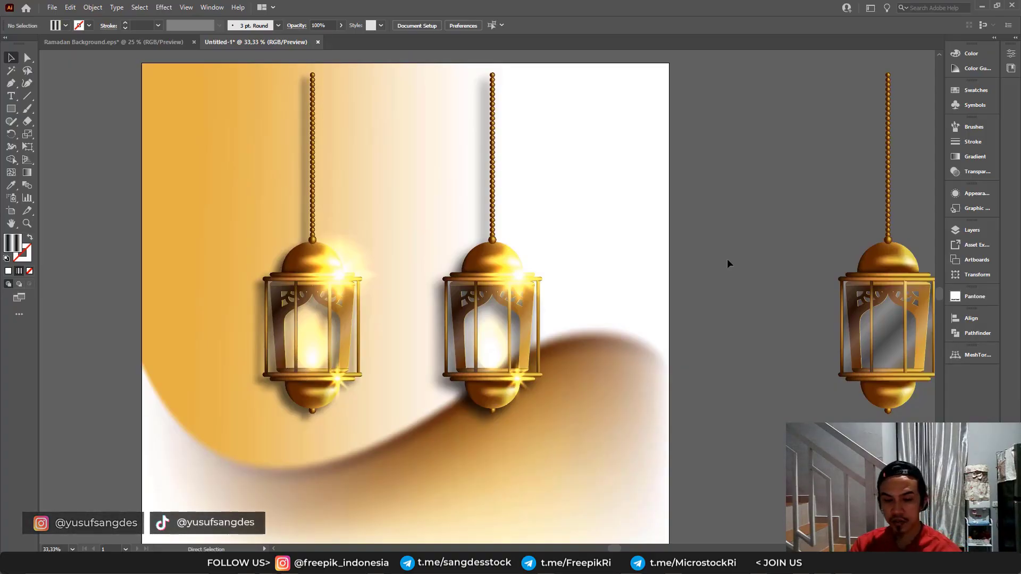
{"action": "key", "text": "ctrl+="}
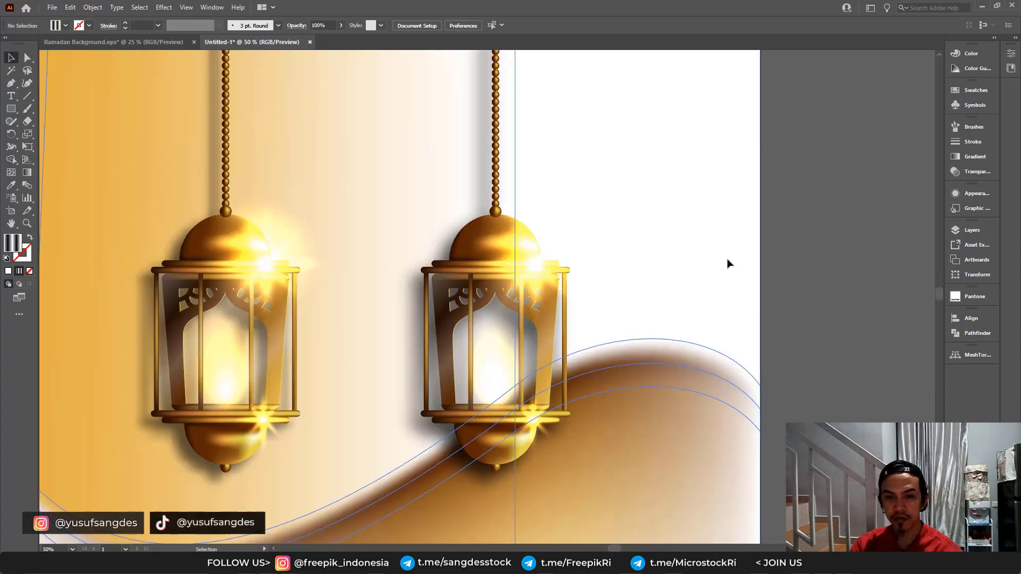
{"action": "left_click_drag", "start_coordinate": [633, 276], "coordinate": [699, 268]}
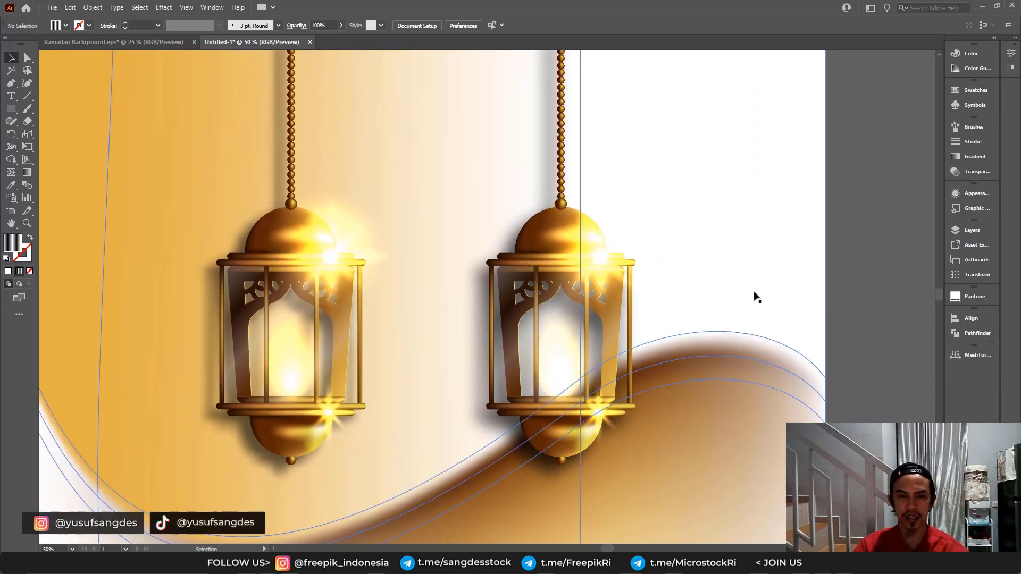
{"action": "left_click_drag", "start_coordinate": [574, 327], "coordinate": [608, 318]}
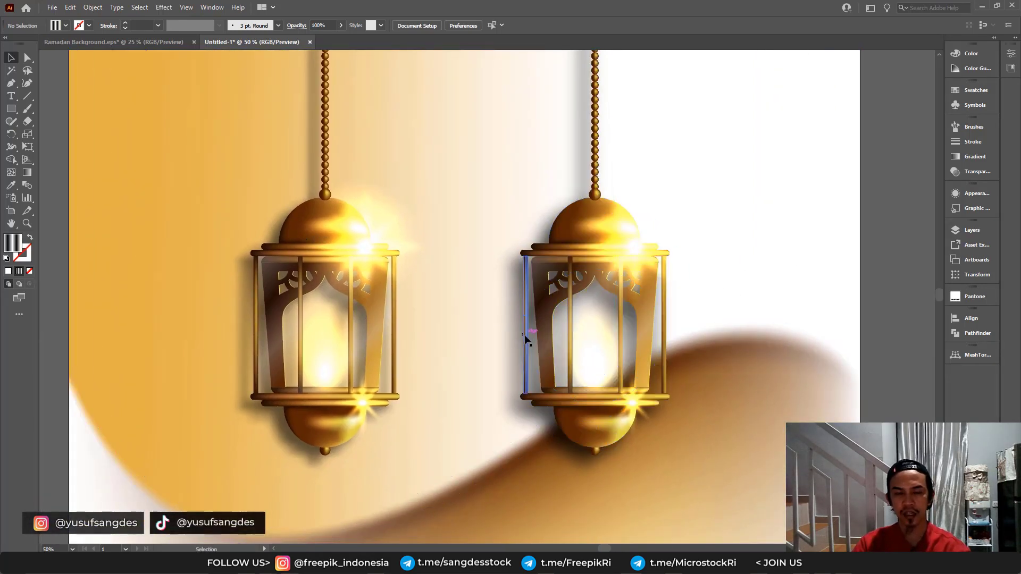
{"action": "scroll", "coordinate": [529, 348], "scroll_direction": "up", "scroll_amount": 2}
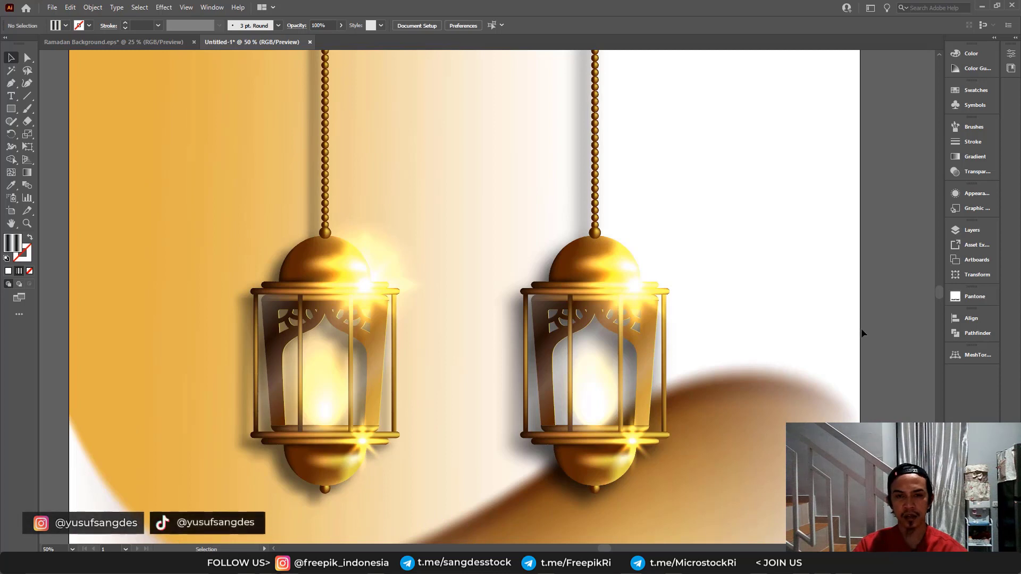
{"action": "scroll", "coordinate": [859, 335], "scroll_direction": "up", "scroll_amount": 1}
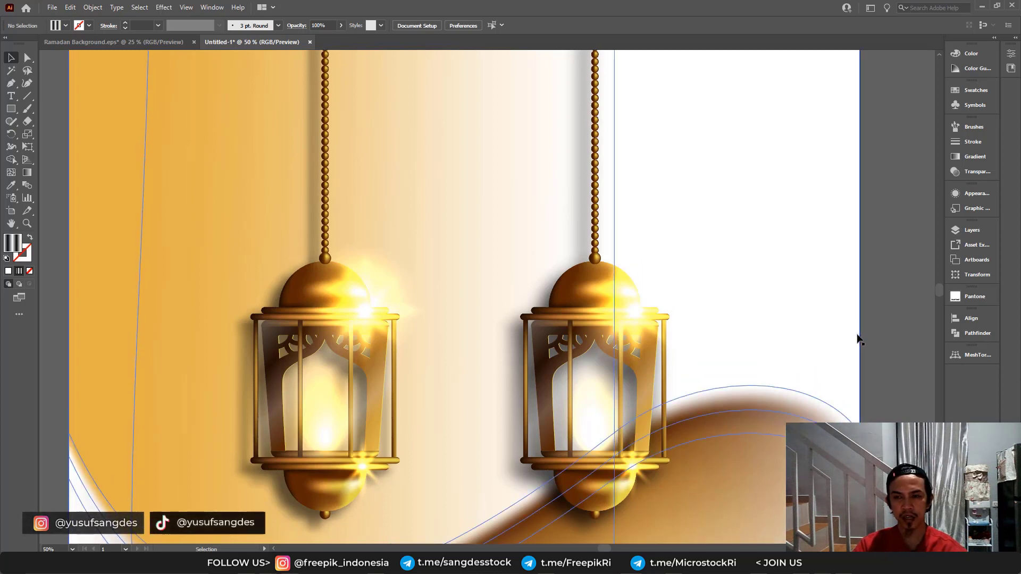
{"action": "scroll", "coordinate": [857, 339], "scroll_direction": "down", "scroll_amount": 1}
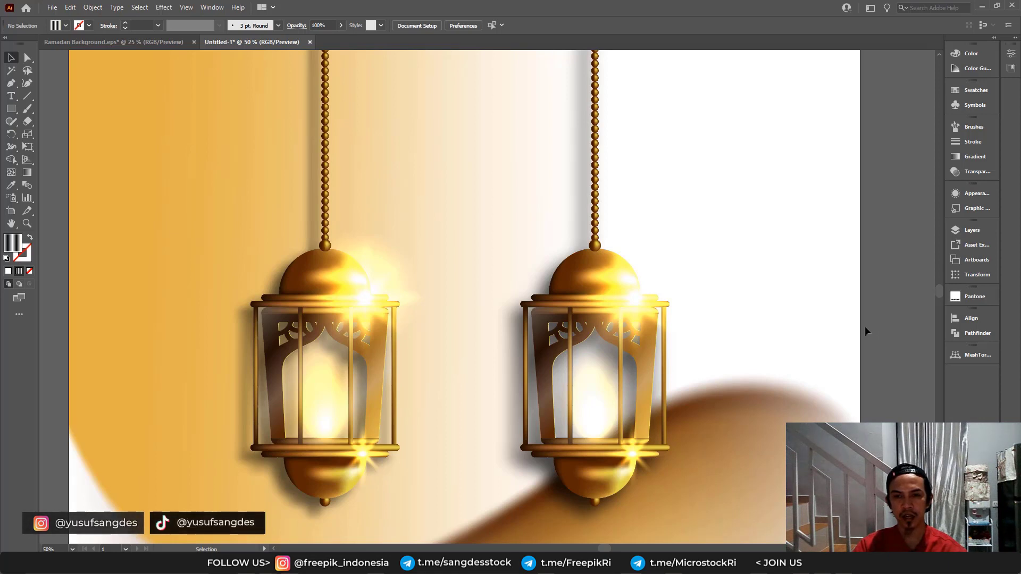
{"action": "left_click", "coordinate": [638, 284]}
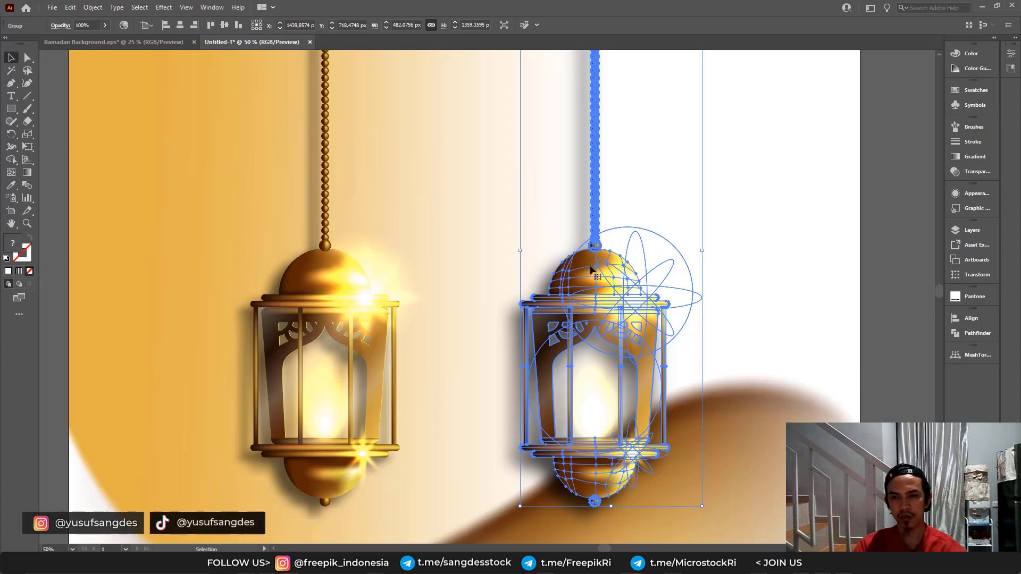
{"action": "left_click", "coordinate": [164, 8]}
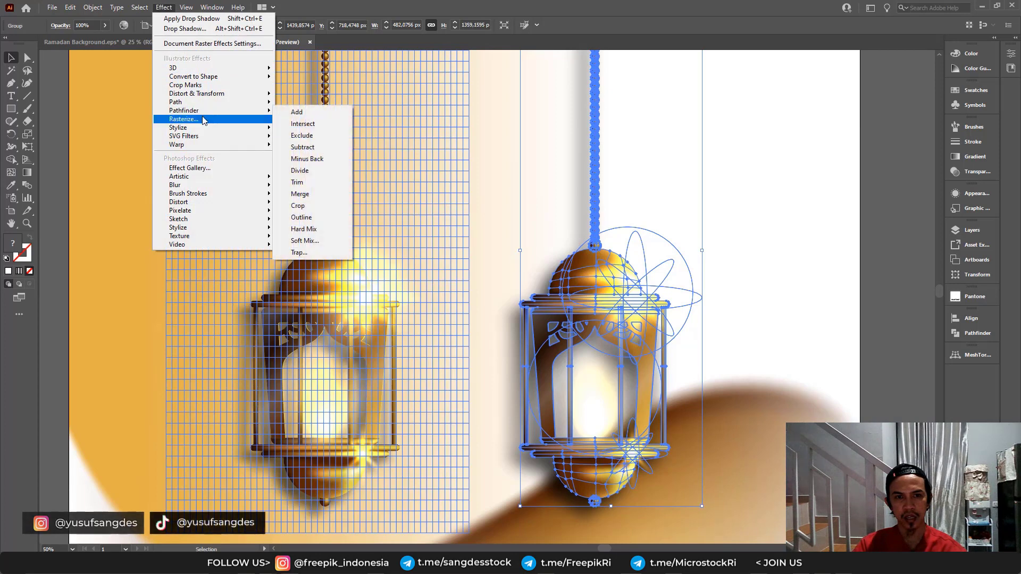
{"action": "mouse_move", "coordinate": [216, 127]}
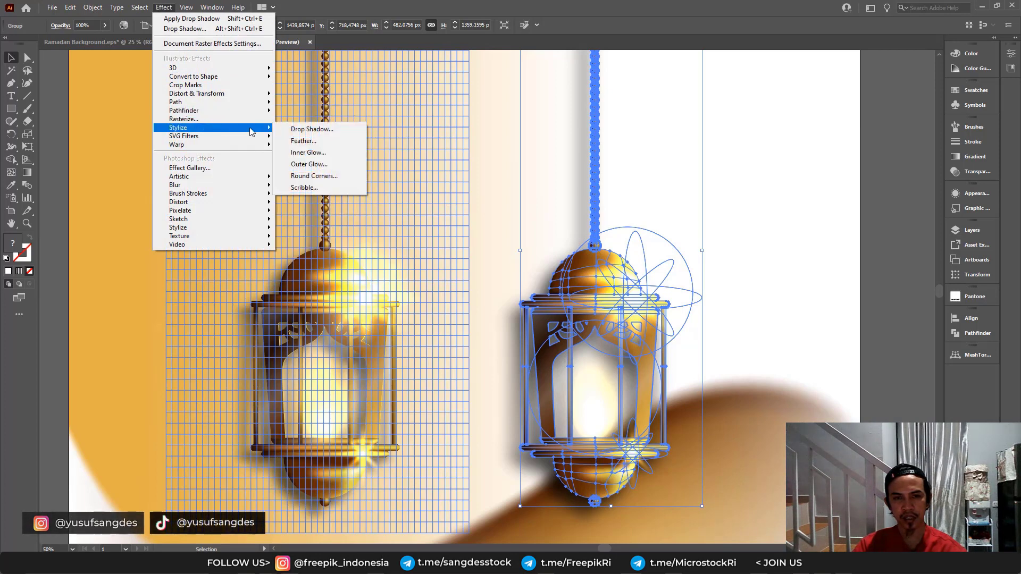
{"action": "left_click", "coordinate": [884, 270]}
{"action": "left_click", "coordinate": [885, 271]}
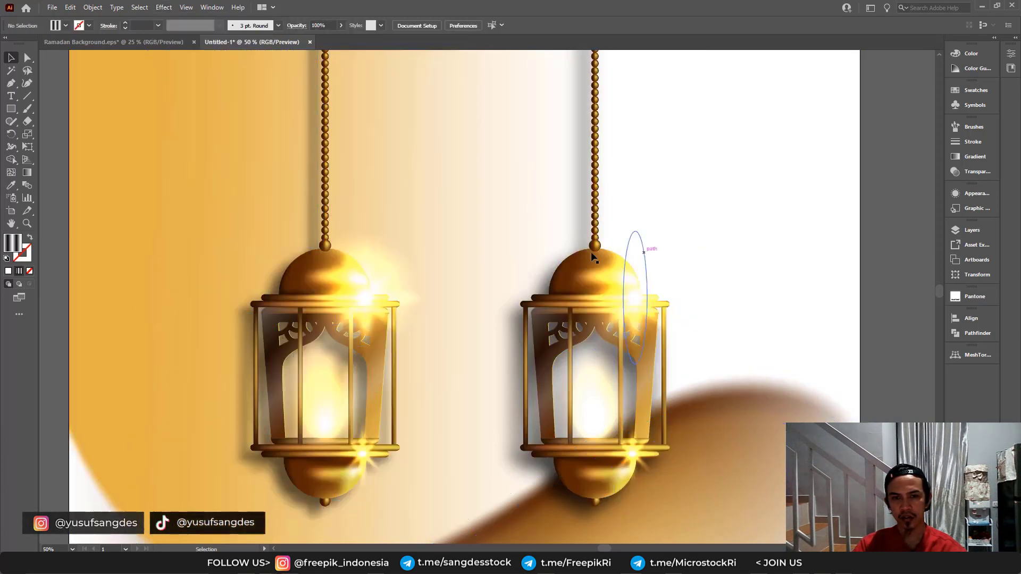
Select the left and right glowing lanterns in turn to compare how their shadows are built
{"action": "left_click", "coordinate": [330, 226]}
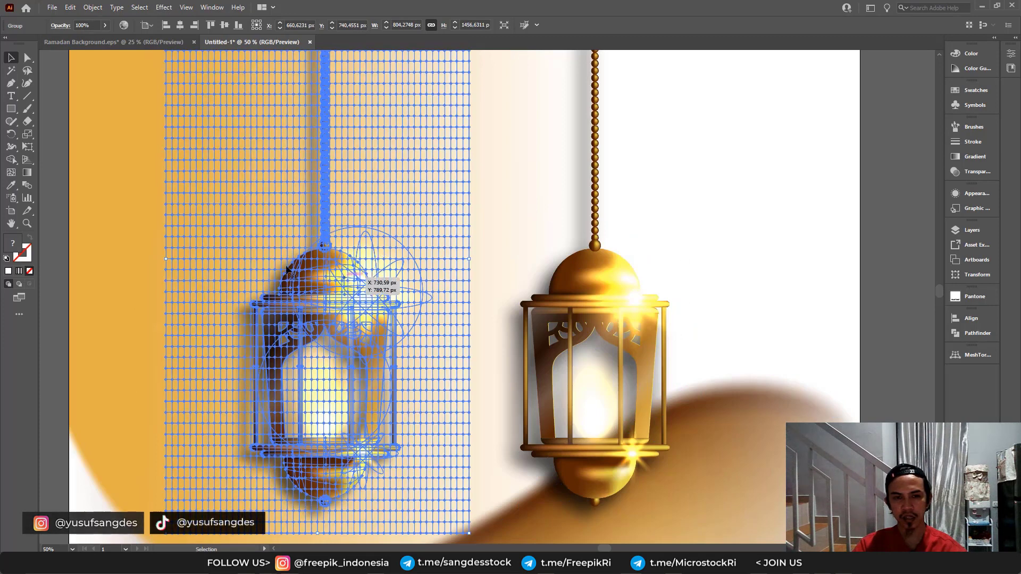
{"action": "scroll", "coordinate": [282, 266], "scroll_direction": "up", "scroll_amount": 1}
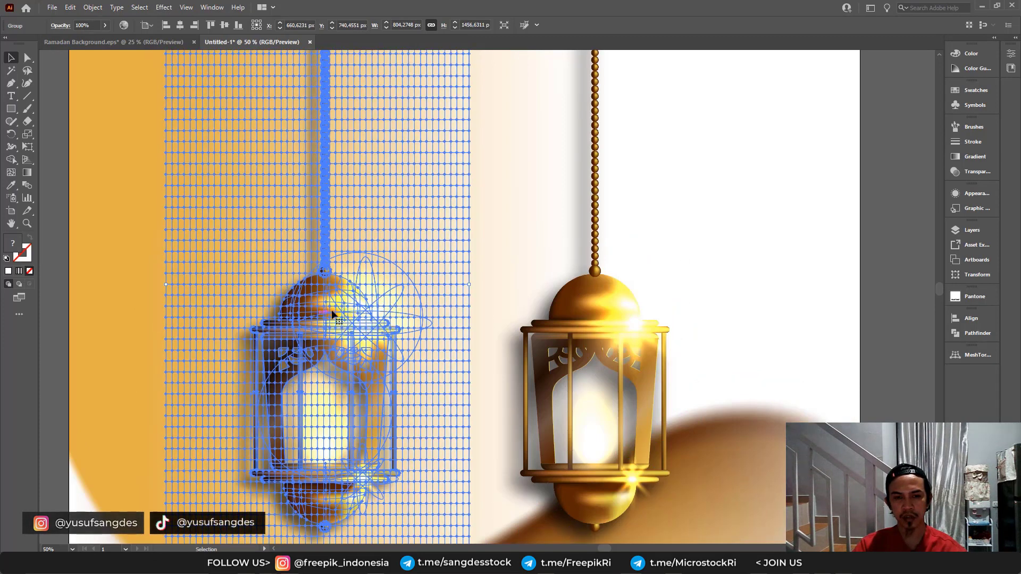
{"action": "scroll", "coordinate": [451, 279], "scroll_direction": "up", "scroll_amount": 2}
{"action": "scroll", "coordinate": [388, 231], "scroll_direction": "up", "scroll_amount": 2}
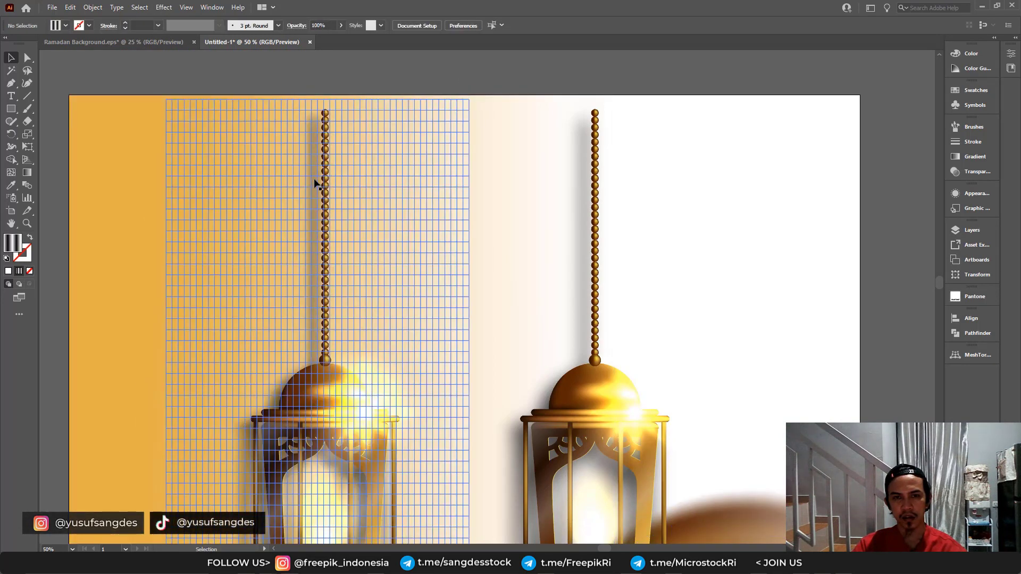
{"action": "left_click", "coordinate": [592, 205]}
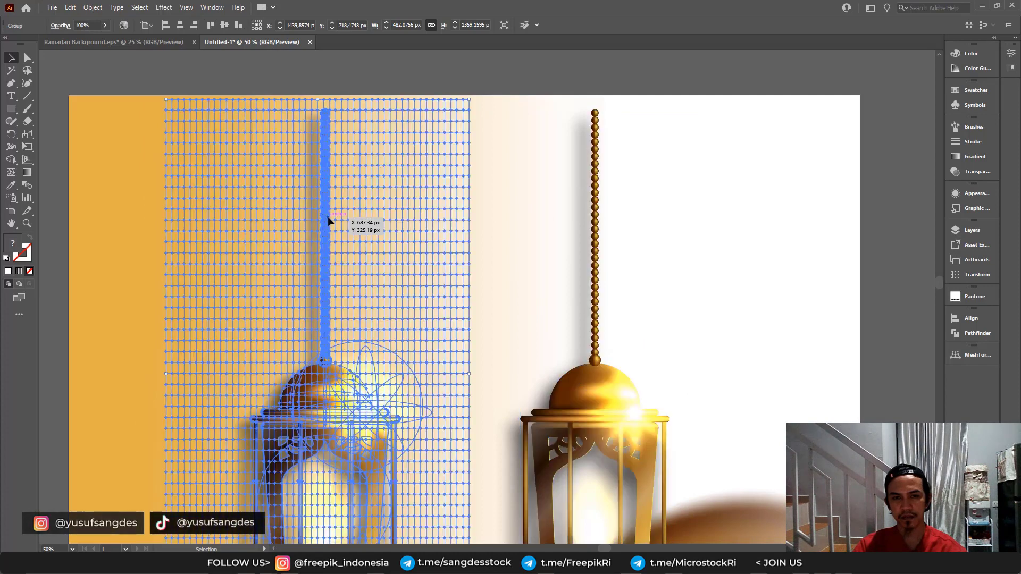
{"action": "left_click", "coordinate": [331, 222]}
{"action": "left_click", "coordinate": [589, 244]}
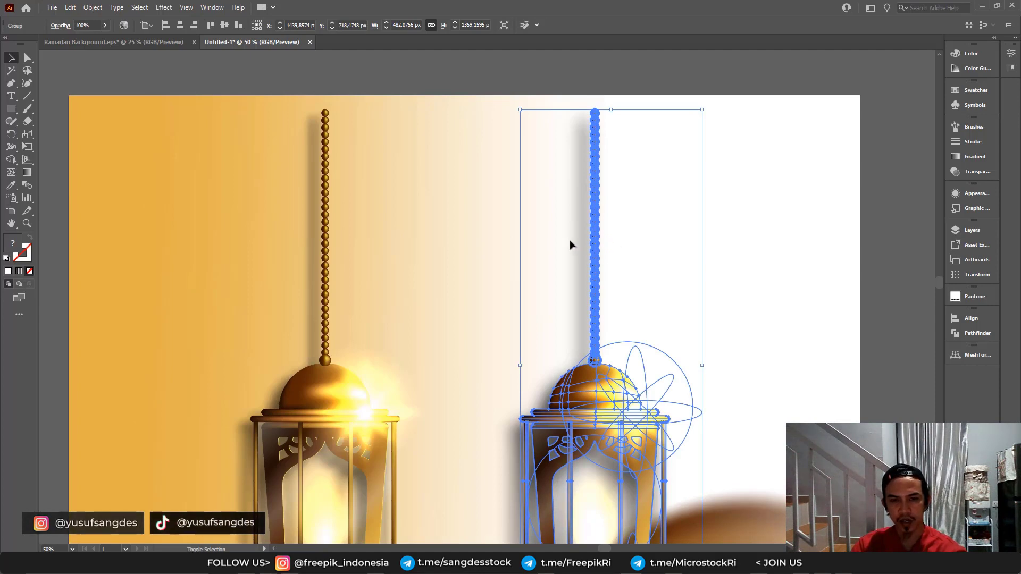
Inspect the left lantern's shadow mesh in outline view against the right lantern, and return to preview with nothing selected
{"action": "key", "text": "ctrl+y"}
{"action": "left_click", "coordinate": [870, 265]}
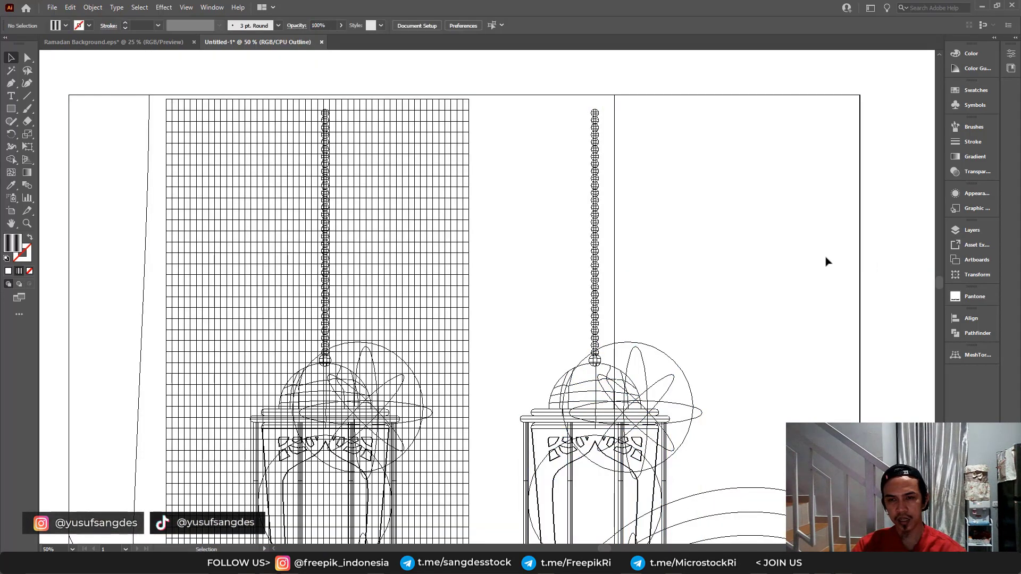
{"action": "key", "text": "ctrl+y"}
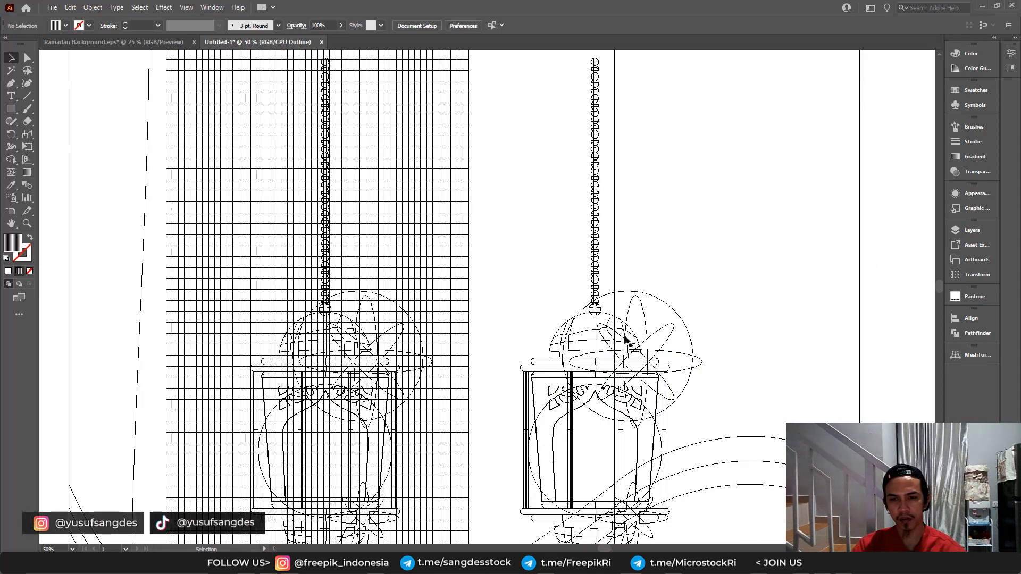
{"action": "key", "text": "ctrl+y"}
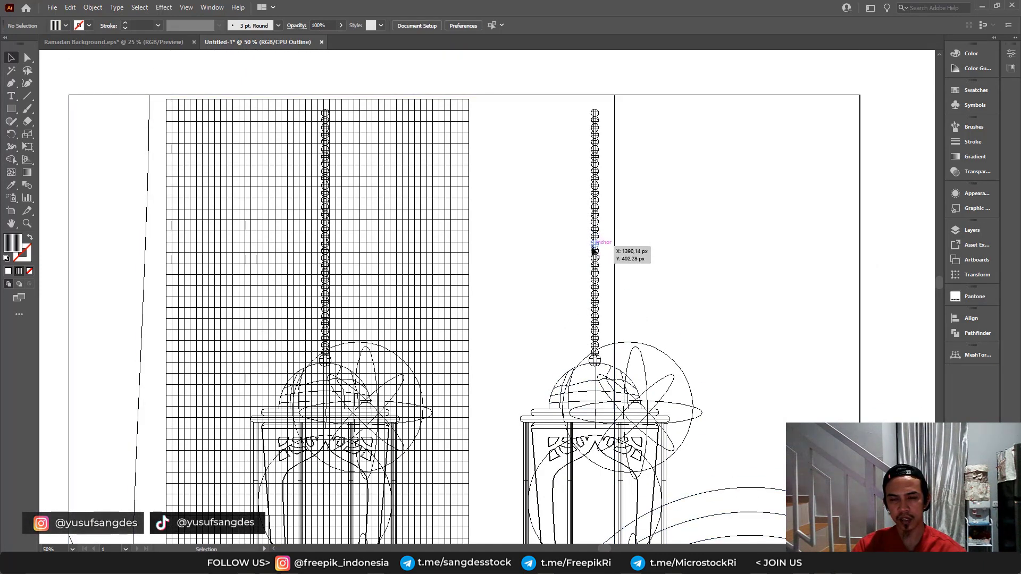
{"action": "left_click", "coordinate": [427, 238]}
{"action": "left_click", "coordinate": [427, 237]}
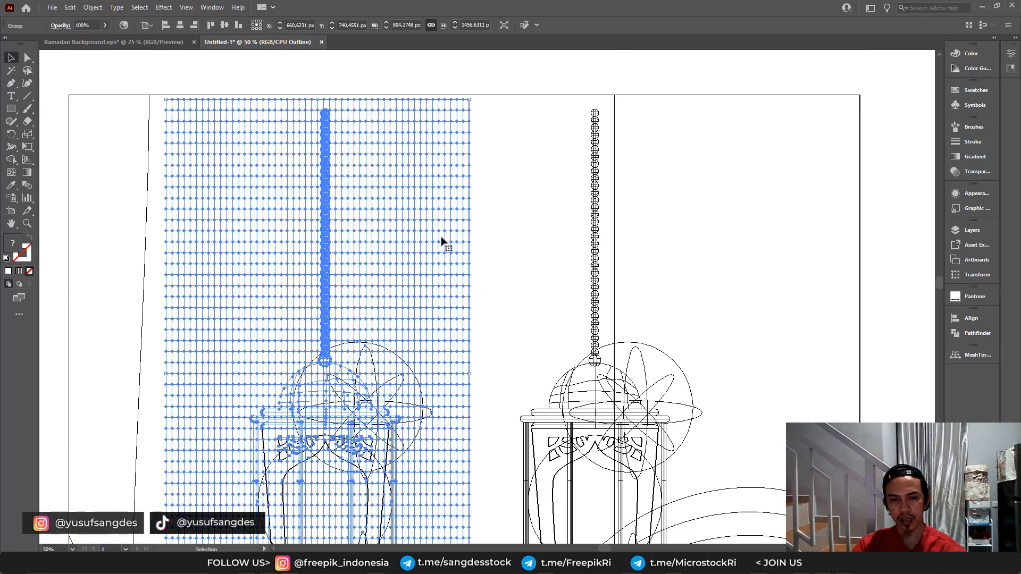
{"action": "left_click", "coordinate": [478, 170]}
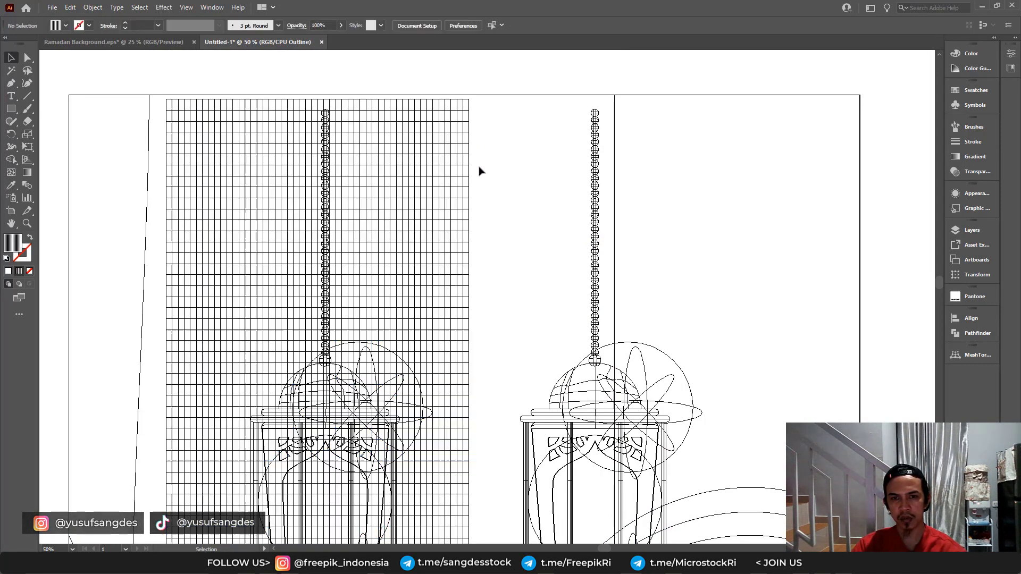
{"action": "left_click", "coordinate": [393, 202]}
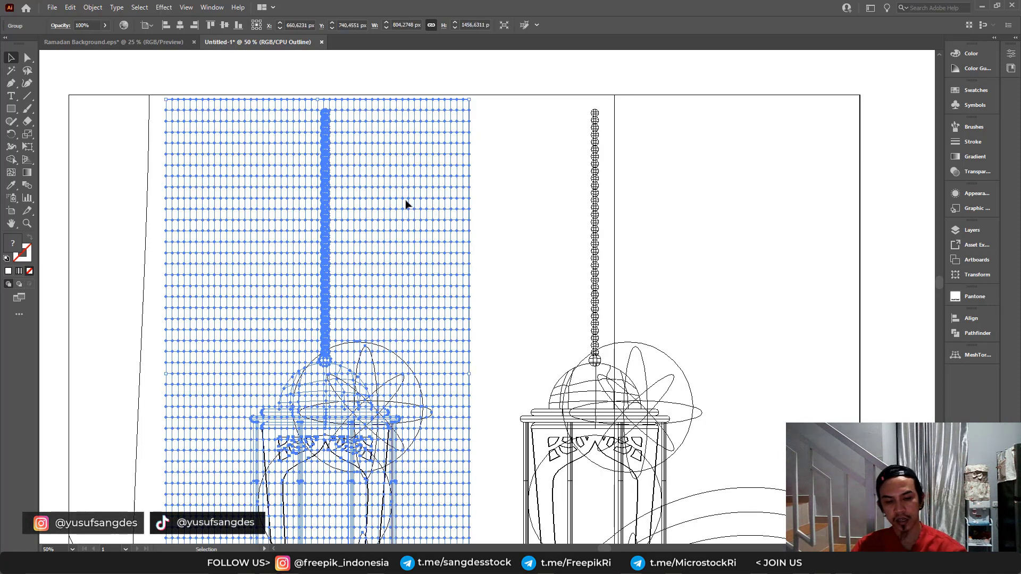
{"action": "key", "text": "ctrl+y"}
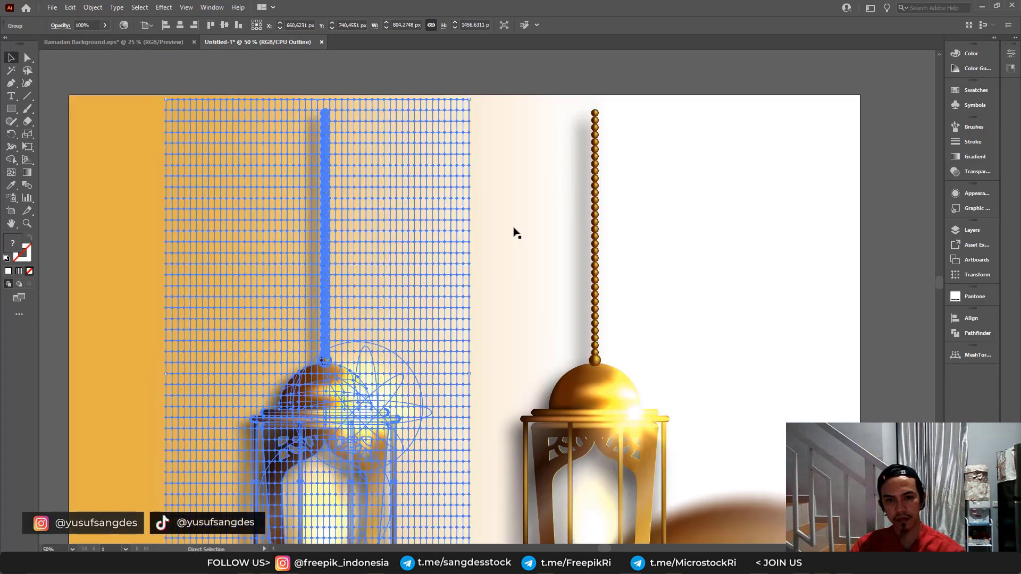
{"action": "key", "text": "ctrl+h"}
{"action": "left_click", "coordinate": [870, 264]}
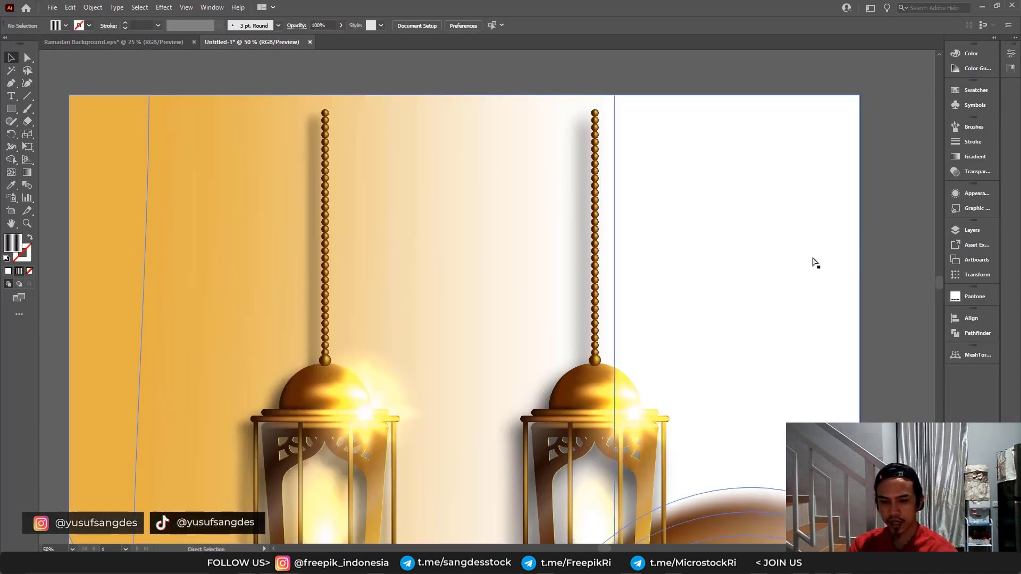
Move the plain lantern horizontally farther away from the artboard
{"action": "key", "text": "ctrl+minus"}
{"action": "key", "text": "ctrl+minus"}
{"action": "key", "text": "ctrl+minus"}
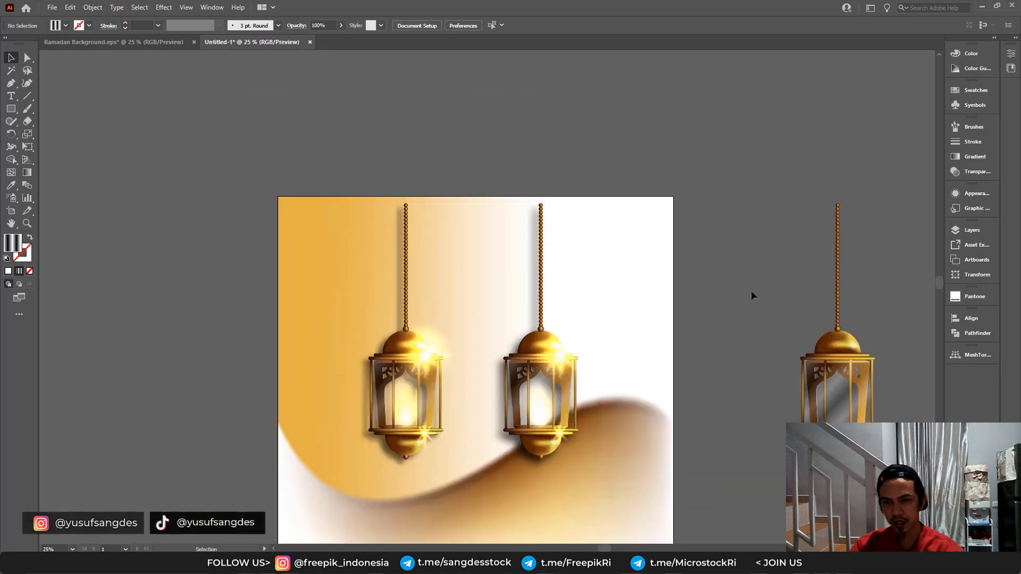
{"action": "key", "text": "ctrl+plus"}
{"action": "left_click_drag", "start_coordinate": [699, 290], "coordinate": [853, 290]}
{"action": "left_click_drag", "start_coordinate": [583, 253], "coordinate": [597, 251]}
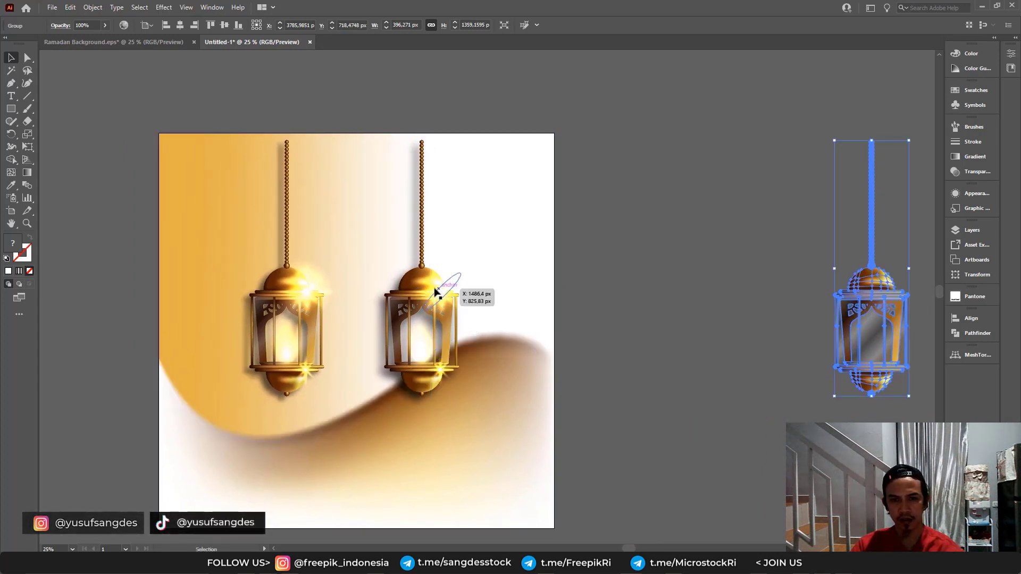
Move the right glowing lantern off the artboard next to the plain one, and shift the left one horizontally to the artboard's middle
{"action": "left_click_drag", "start_coordinate": [447, 290], "coordinate": [755, 302]}
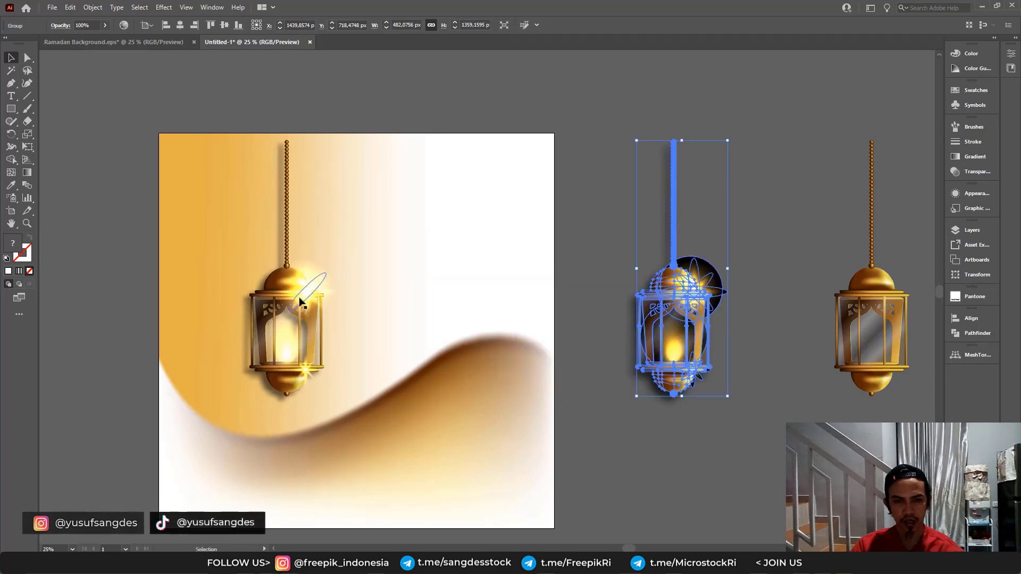
{"action": "left_click_drag", "start_coordinate": [304, 303], "coordinate": [368, 303]}
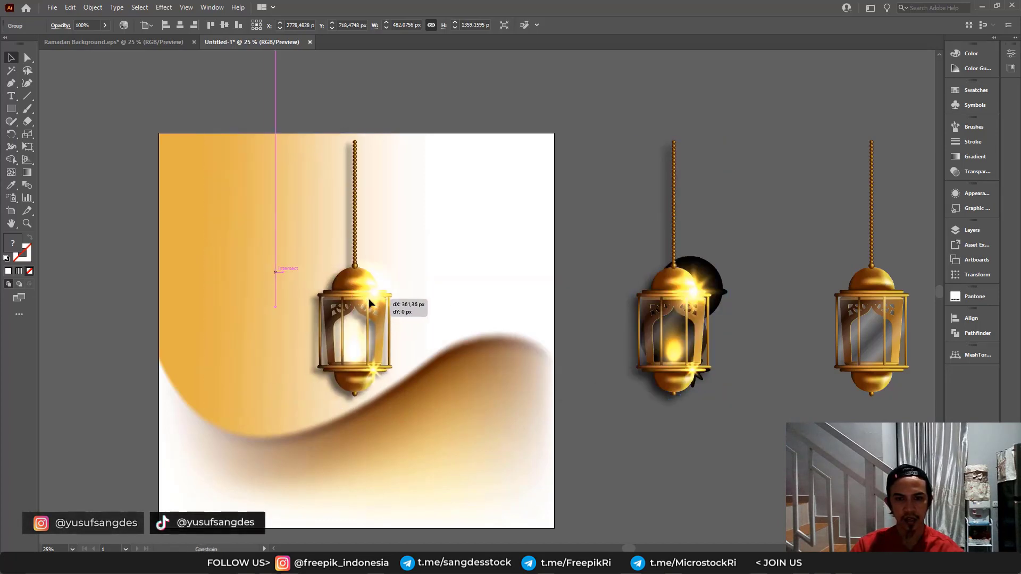
Centre the mesh-shadow lantern horizontally on the artboard and delete the two lanterns outside it
{"action": "left_click_drag", "start_coordinate": [369, 302], "coordinate": [369, 302]}
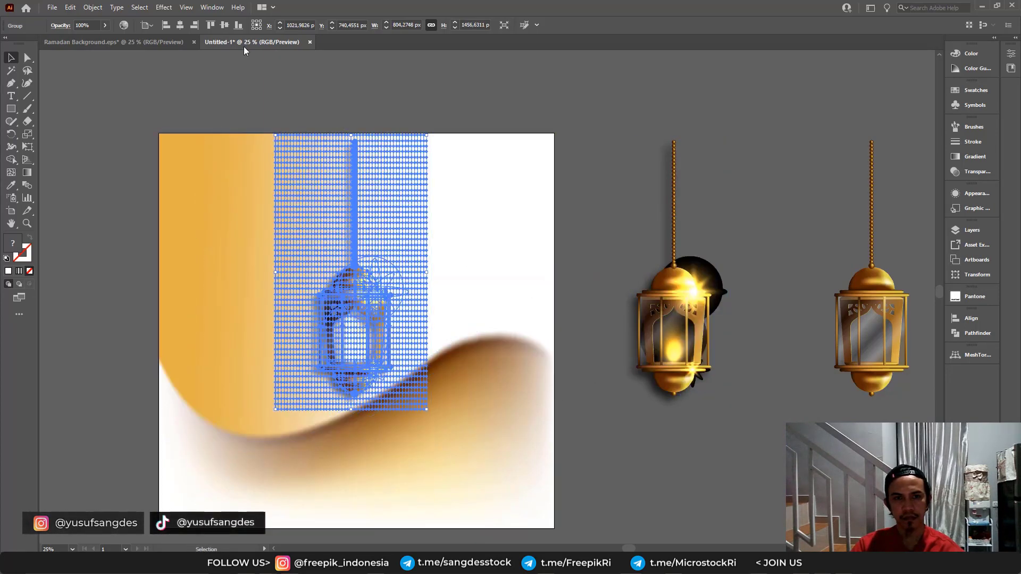
{"action": "left_click", "coordinate": [367, 107]}
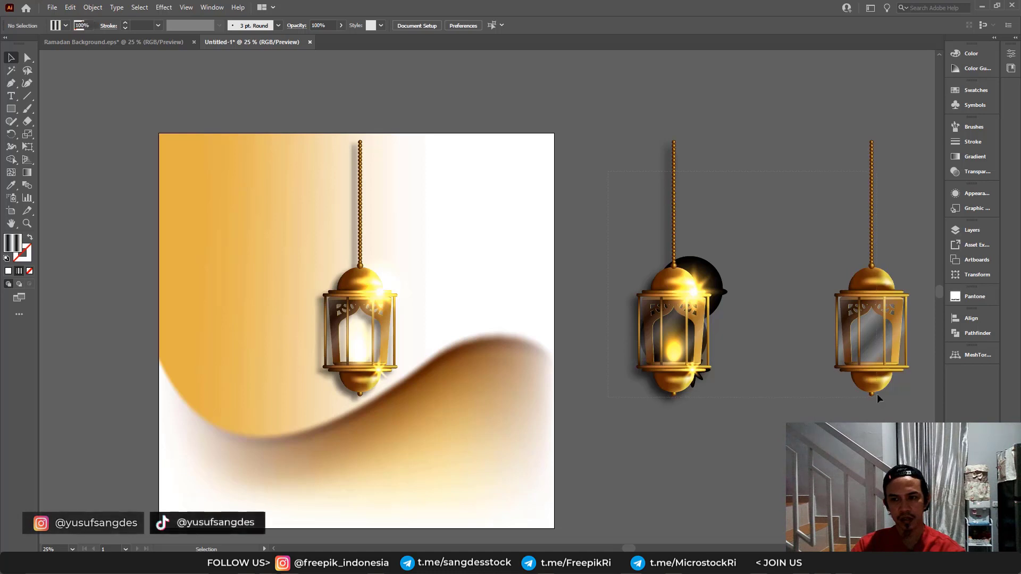
{"action": "left_click_drag", "start_coordinate": [876, 398], "coordinate": [866, 342]}
{"action": "key", "text": "Delete"}
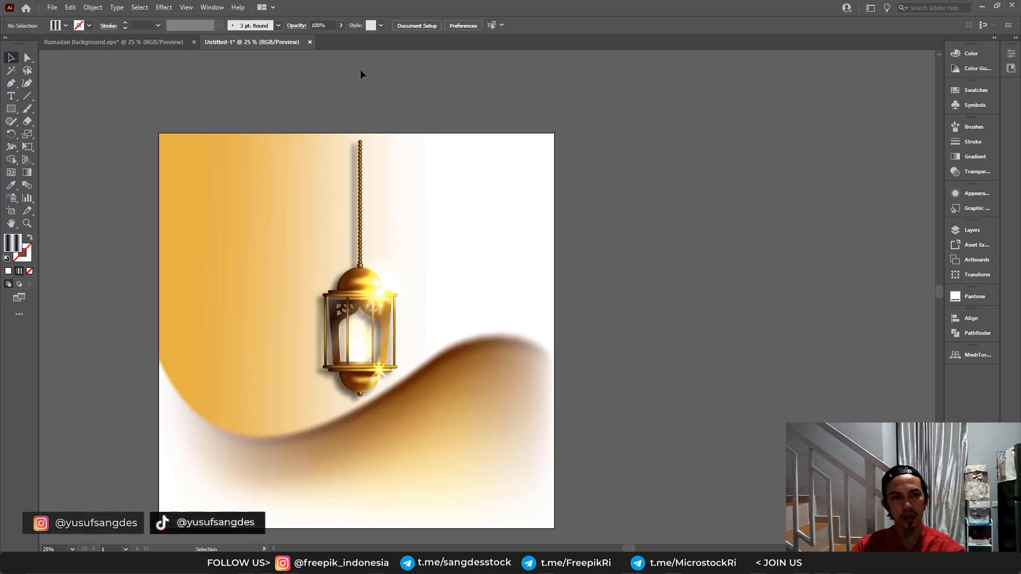
Start a Save As of the document and create the folder "Teknik Shadow Shutterstock Part 2" inside YOUTUBEKU
{"action": "left_click", "coordinate": [52, 7]}
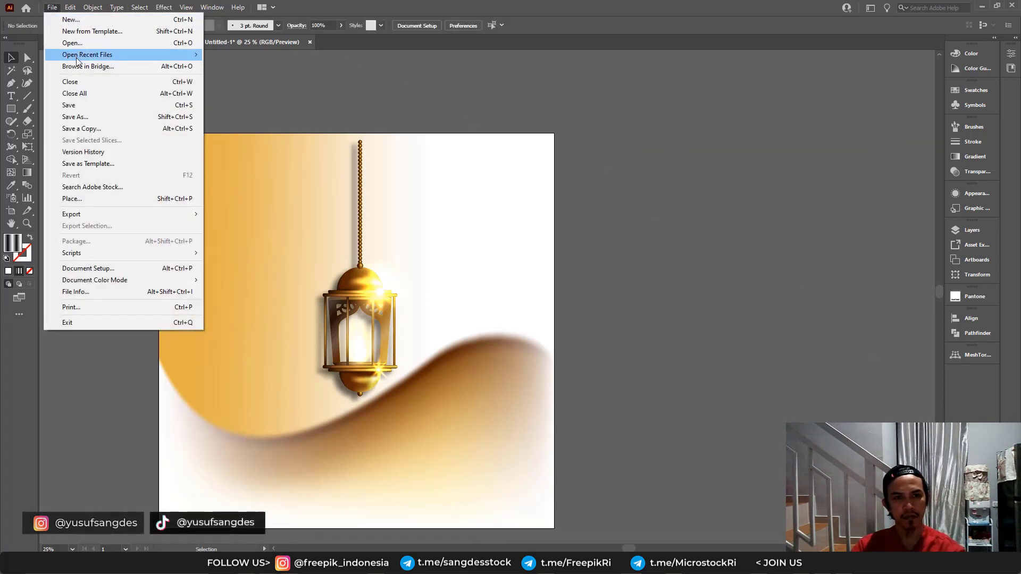
{"action": "left_click", "coordinate": [81, 117]}
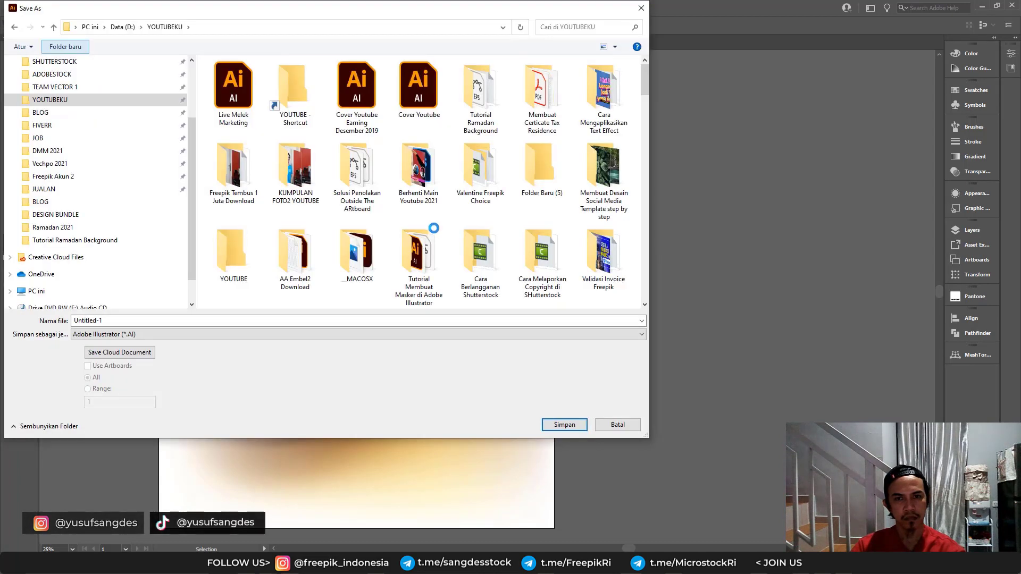
{"action": "type", "text": "Teknik Sha"}
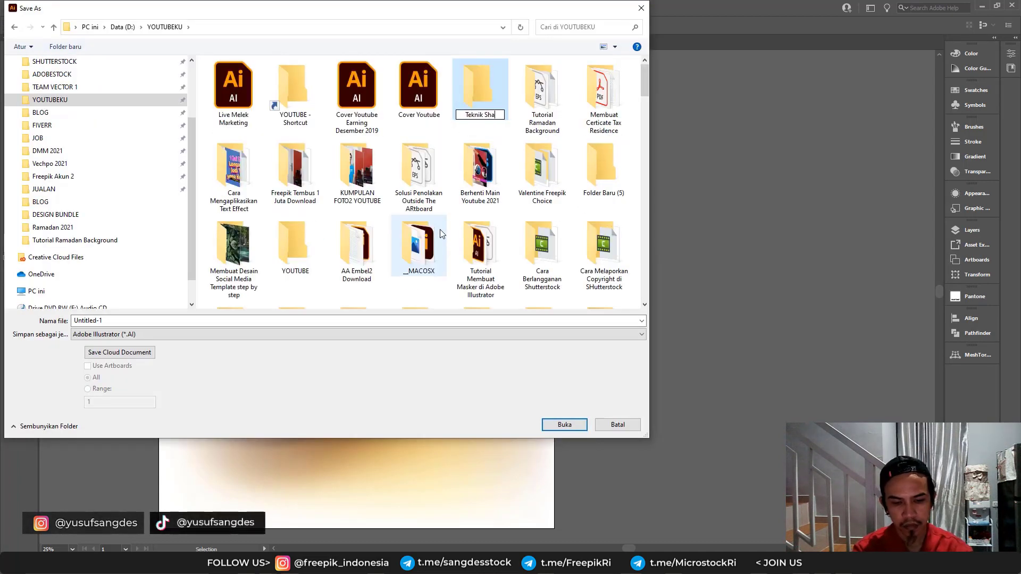
{"action": "type", "text": "dow Shutterstock"}
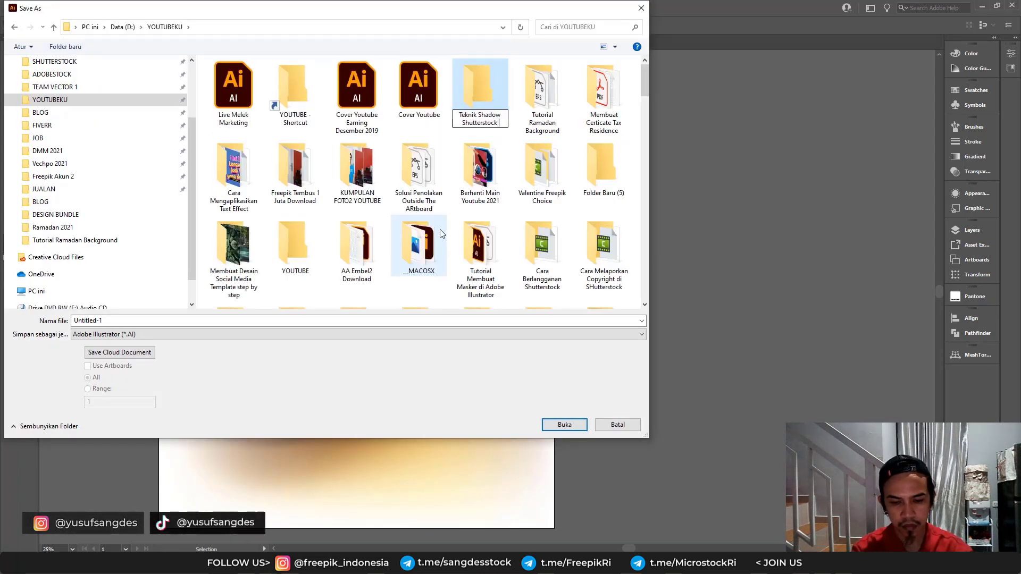
{"action": "type", "text": " Part 2"}
{"action": "key", "text": "Return"}
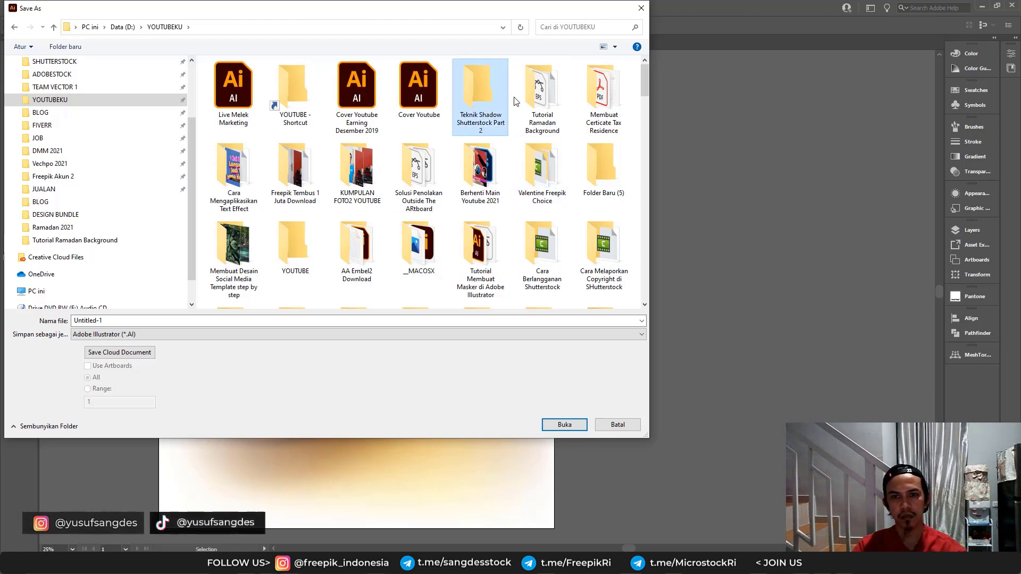
Save the document in the new folder as the Adobe Illustrator file "Teknik Shadow Shutterstock 2" with the Illustrator 2020 version
{"action": "double_click", "coordinate": [480, 98]}
{"action": "type", "text": "Tekni"}
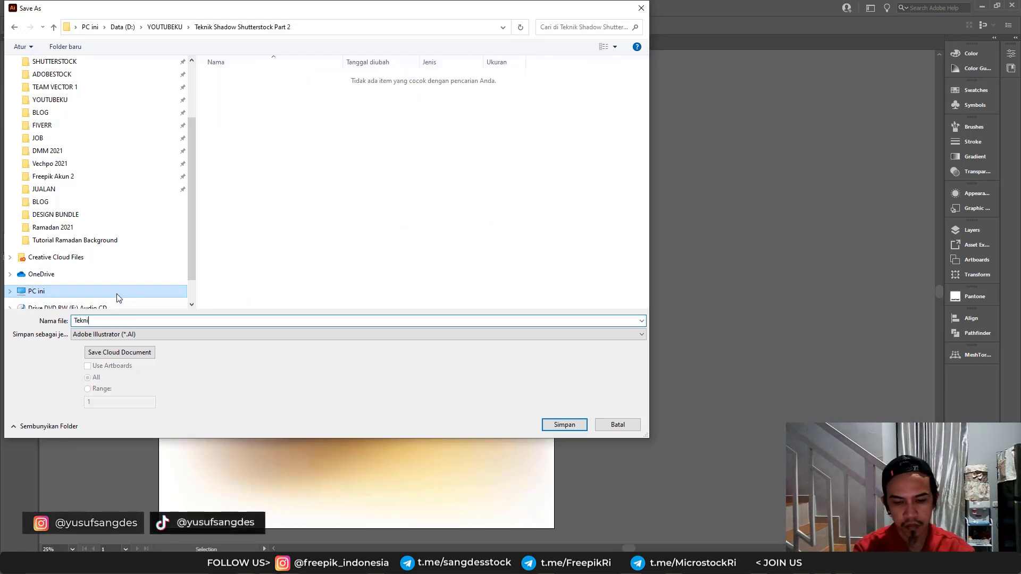
{"action": "type", "text": "k Shadow Shutterstock 2"}
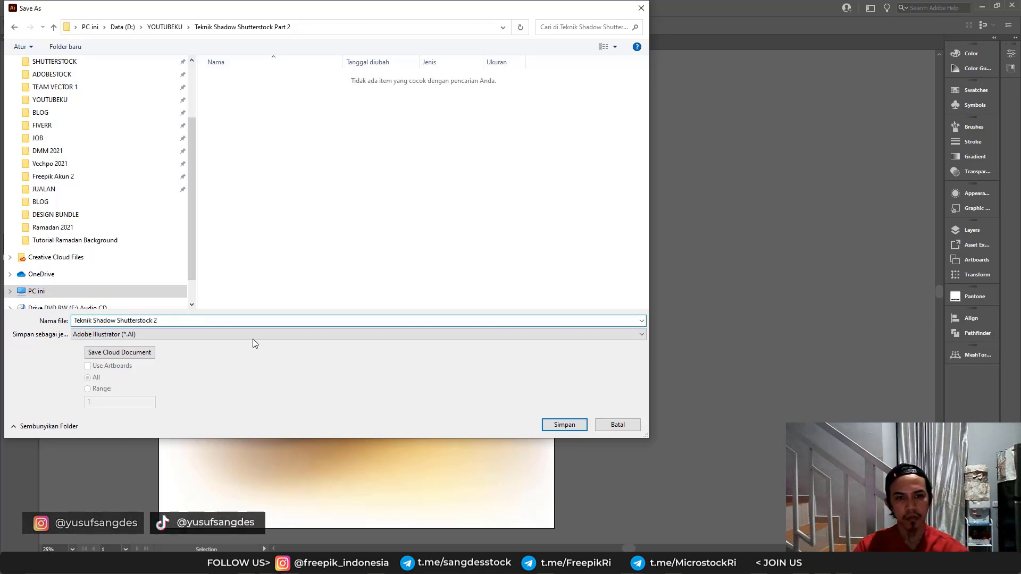
{"action": "left_click", "coordinate": [560, 424]}
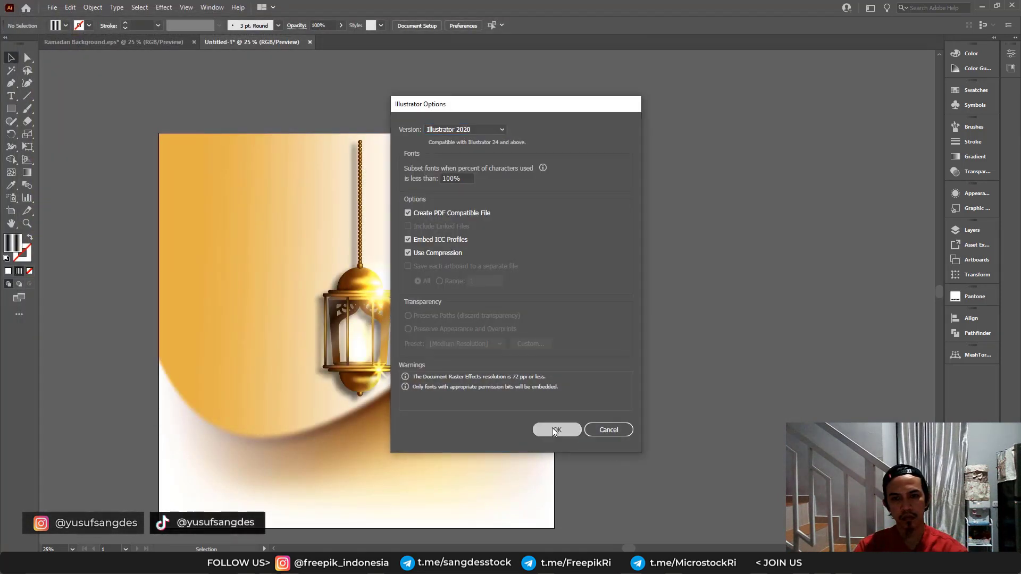
{"action": "left_click", "coordinate": [553, 429]}
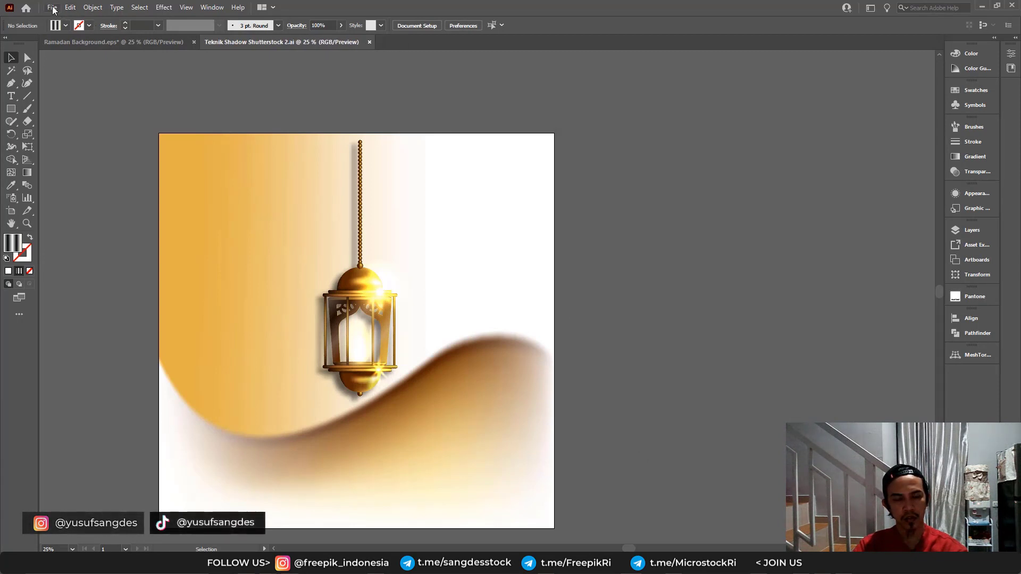
Save a version in the same folder as an Illustrator EPS named "Teknik Shadow Shutterstock 2 test 1"
{"action": "left_click", "coordinate": [53, 8]}
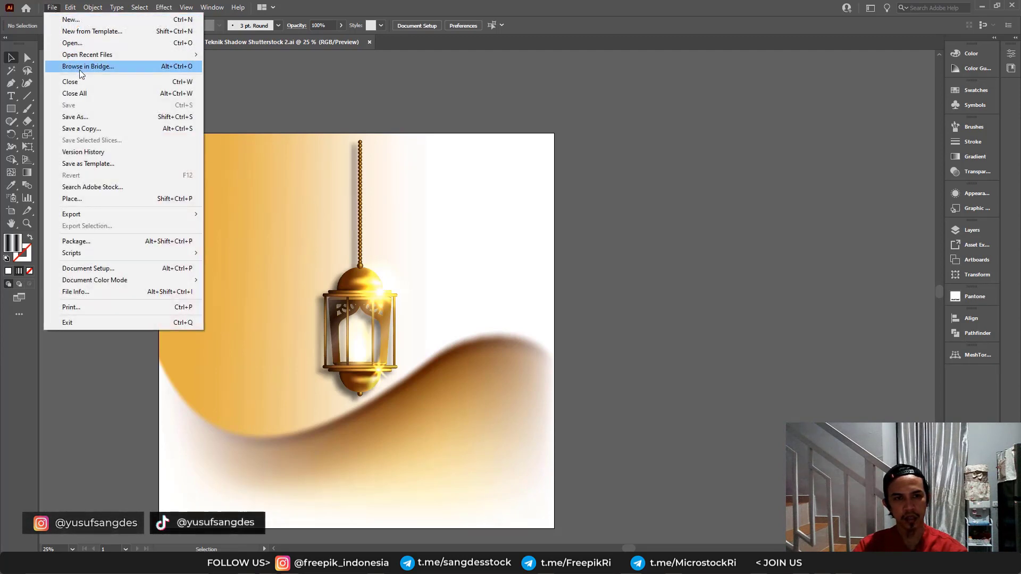
{"action": "left_click", "coordinate": [88, 119]}
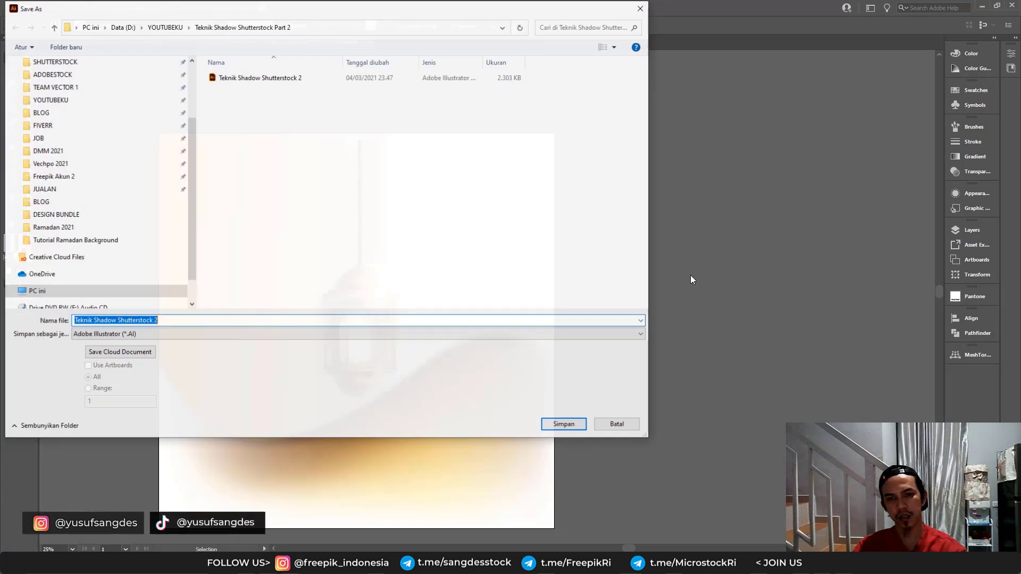
{"action": "left_click", "coordinate": [209, 334]}
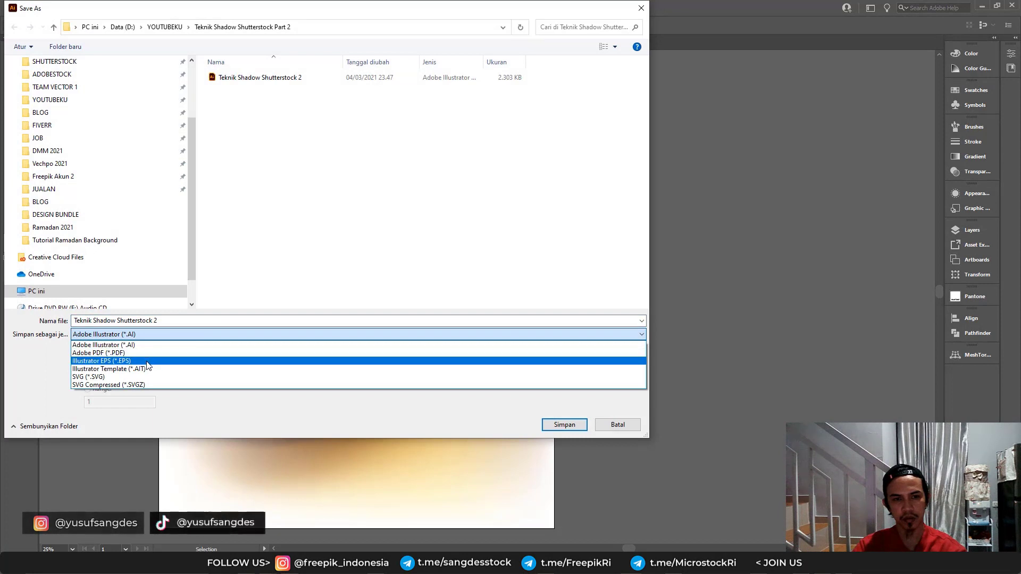
{"action": "left_click", "coordinate": [147, 361]}
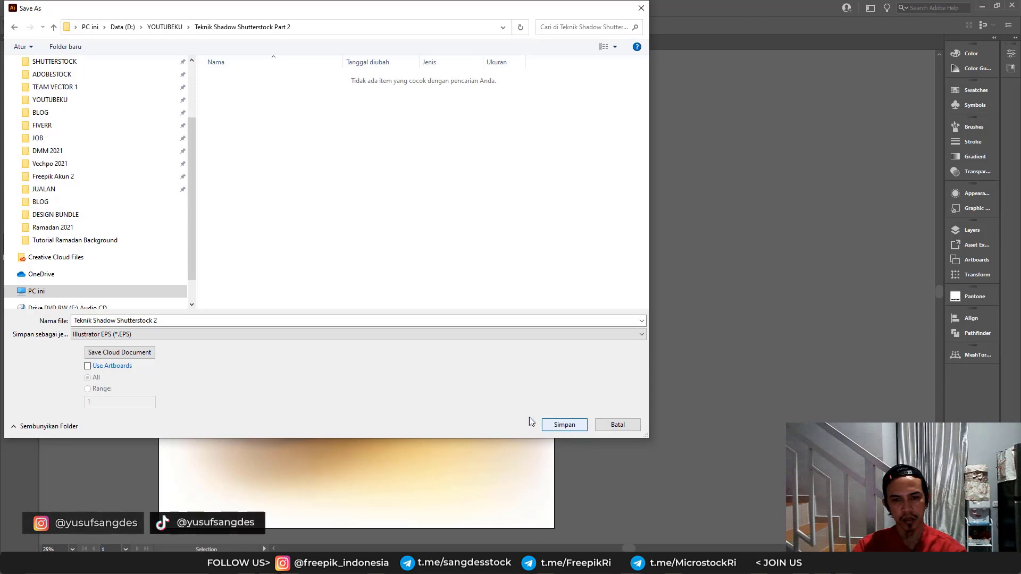
{"action": "left_click", "coordinate": [326, 321]}
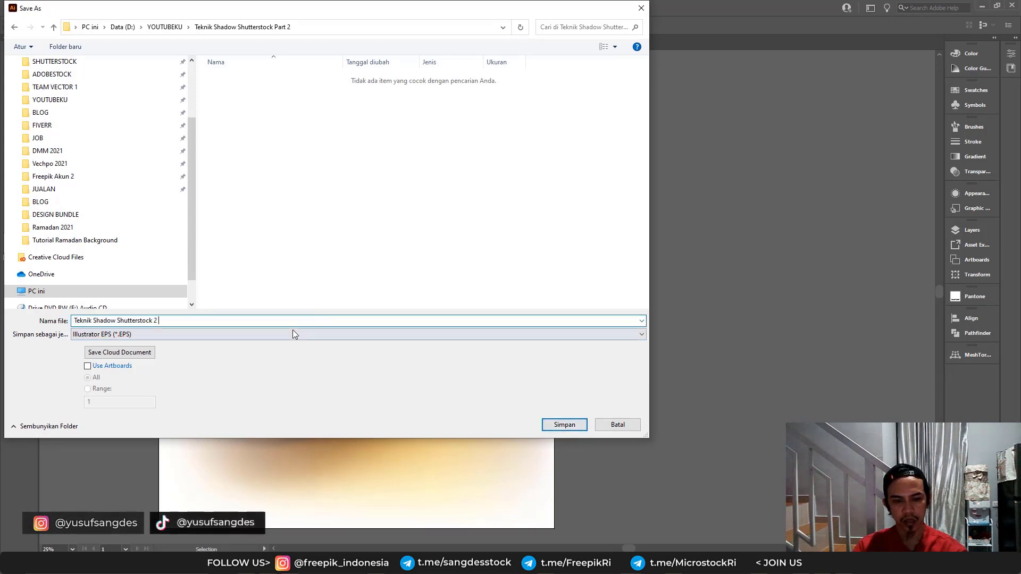
{"action": "type", "text": "test"}
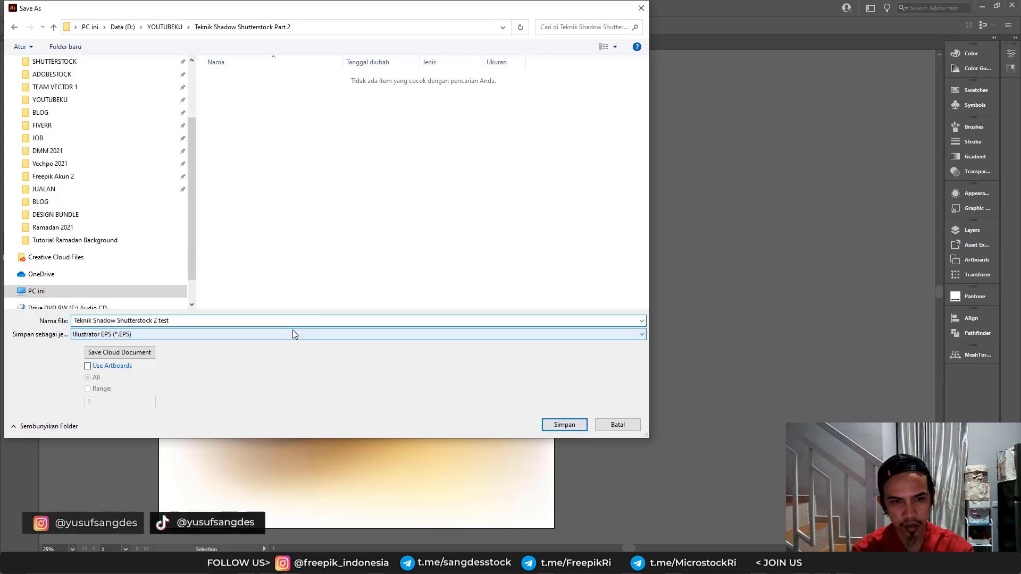
{"action": "type", "text": " 1"}
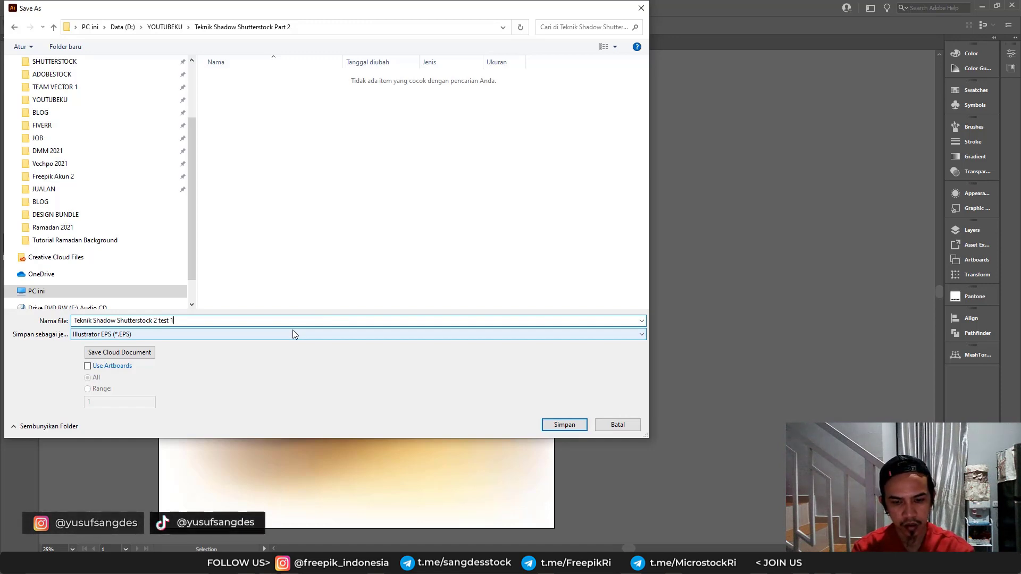
{"action": "left_click", "coordinate": [564, 425]}
Set the EPS version to Illustrator 10 EPS and the preview format to None
{"action": "left_click", "coordinate": [505, 130]}
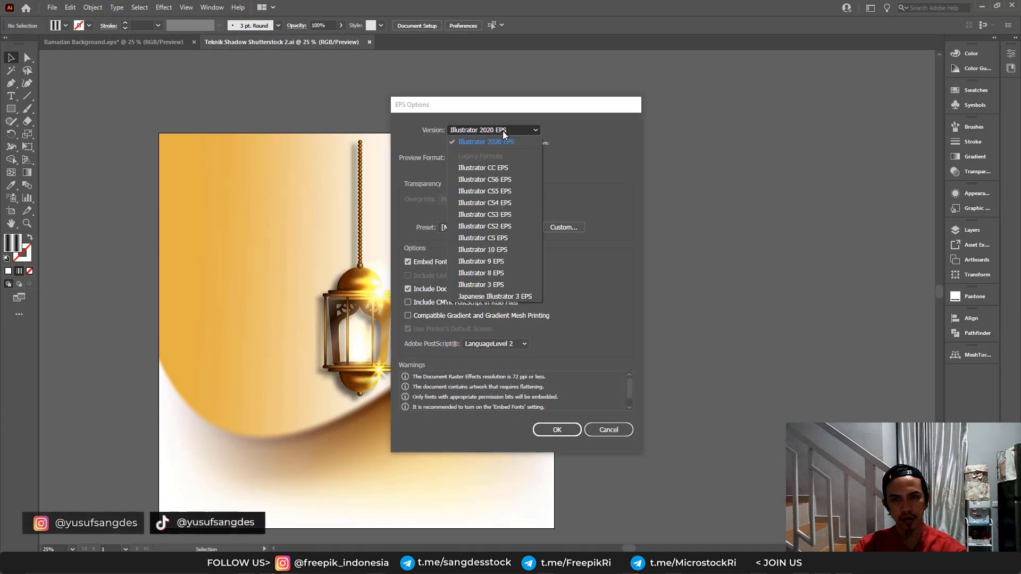
{"action": "left_click", "coordinate": [494, 250]}
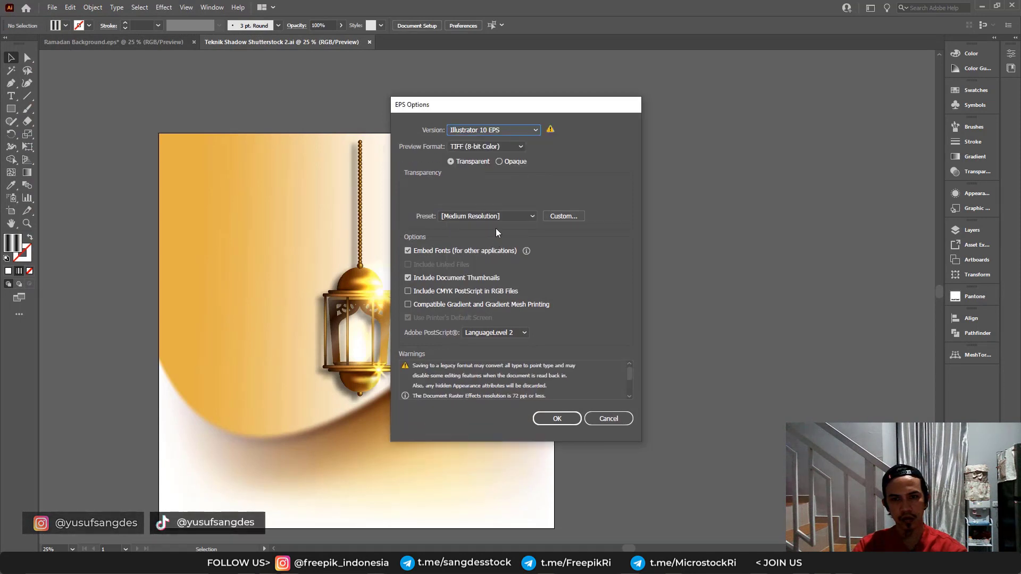
{"action": "left_click", "coordinate": [485, 146]}
{"action": "left_click", "coordinate": [463, 156]}
Set custom flattening to balance 0 and both resolutions 72 ppi, disable font embedding and document thumbnails, and finish the EPS save
{"action": "left_click", "coordinate": [564, 216]}
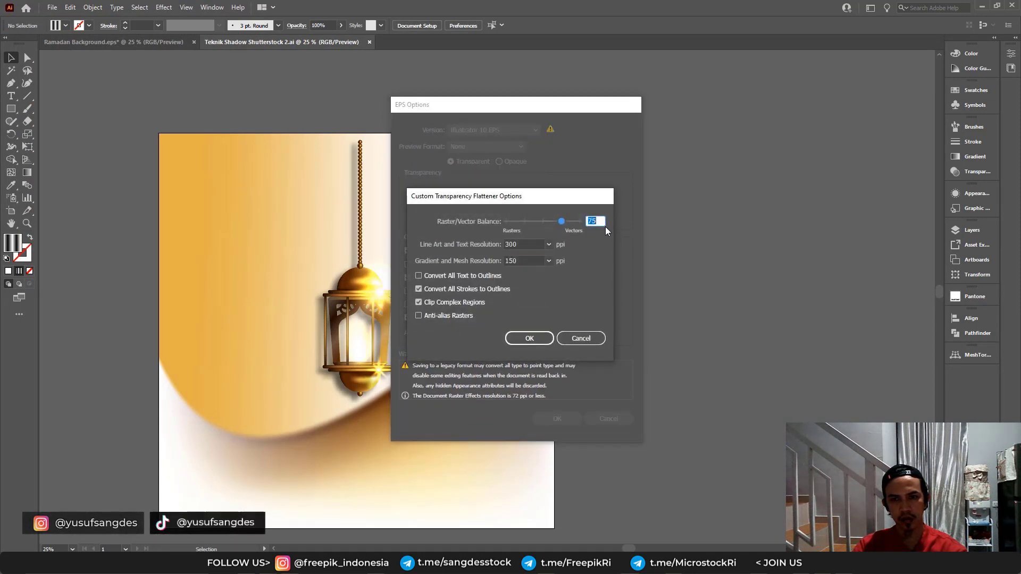
{"action": "type", "text": "0"}
{"action": "key", "text": "Tab"}
{"action": "left_click", "coordinate": [549, 244]}
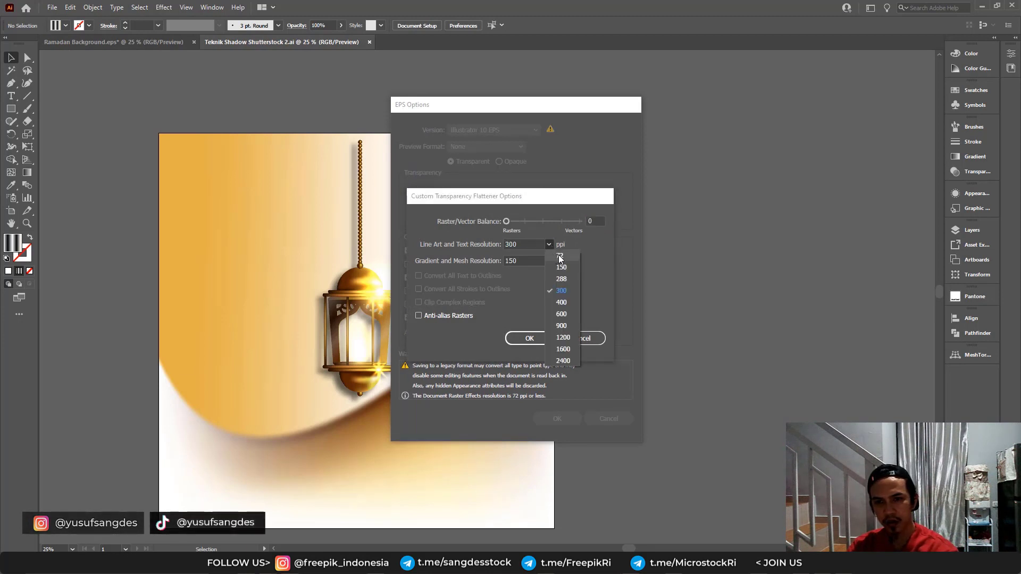
{"action": "left_click", "coordinate": [555, 259]}
{"action": "key", "text": "Tab"}
{"action": "type", "text": "72"}
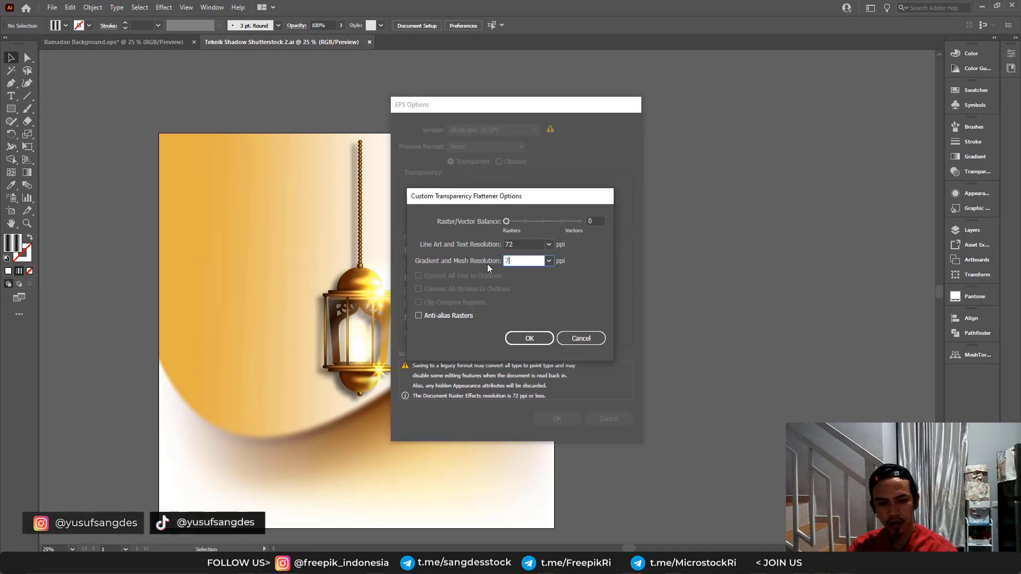
{"action": "left_click", "coordinate": [529, 339]}
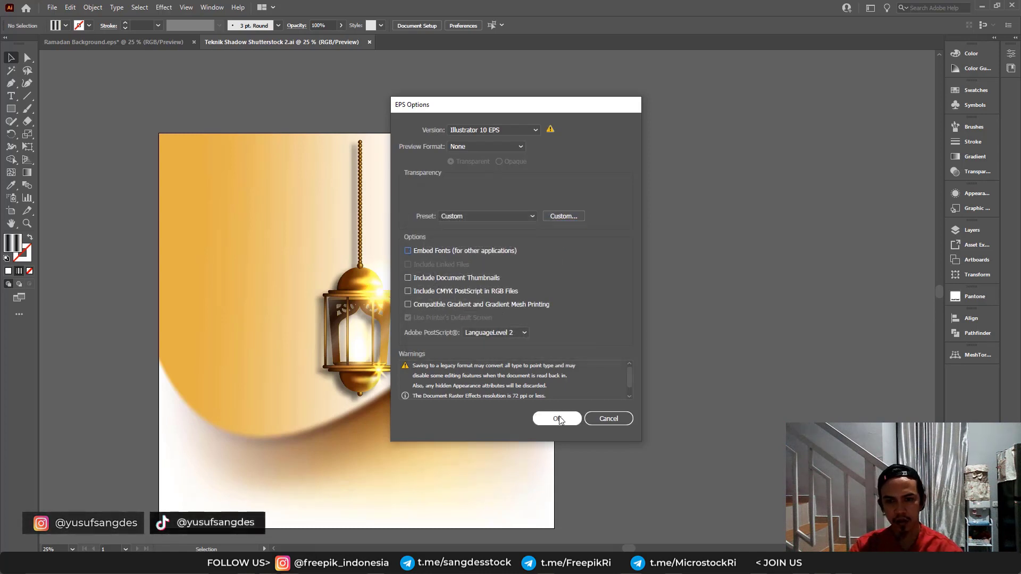
{"action": "left_click", "coordinate": [557, 418]}
{"action": "left_click", "coordinate": [566, 301]}
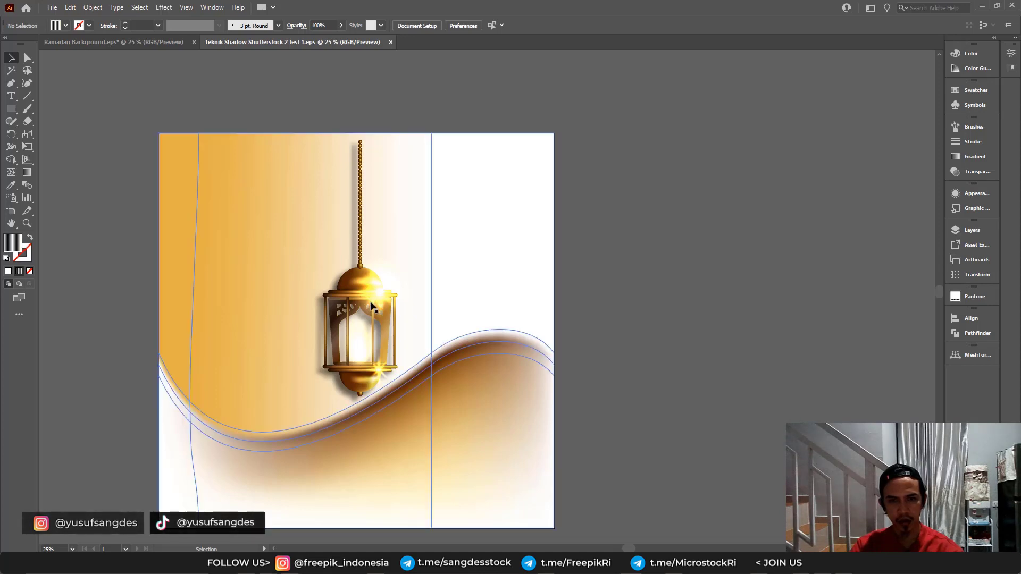
Select the lantern on the artboard to inspect its shadow mesh, and leave nothing selected
{"action": "left_click", "coordinate": [360, 296]}
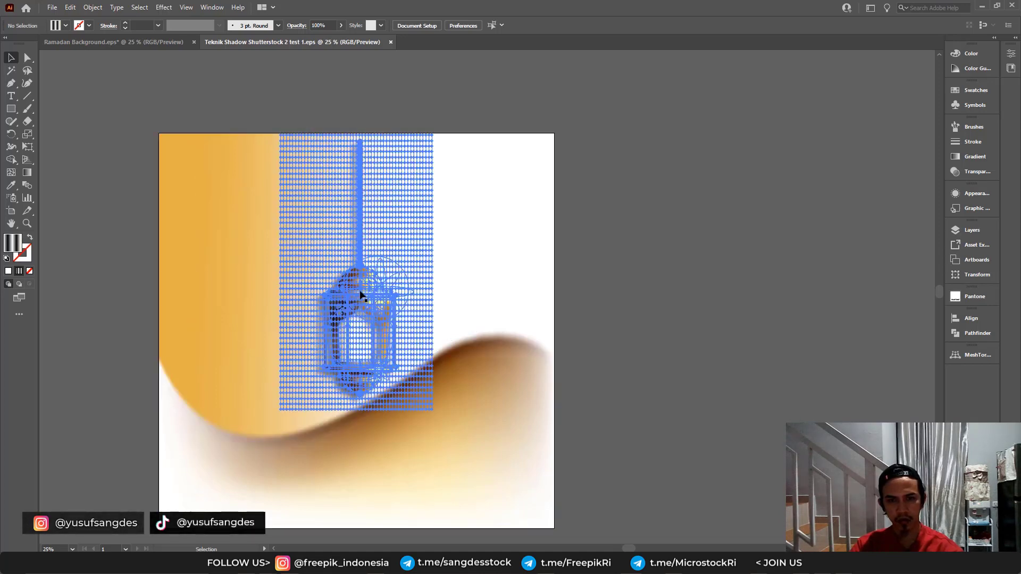
{"action": "left_click", "coordinate": [649, 311]}
{"action": "left_click", "coordinate": [355, 272]}
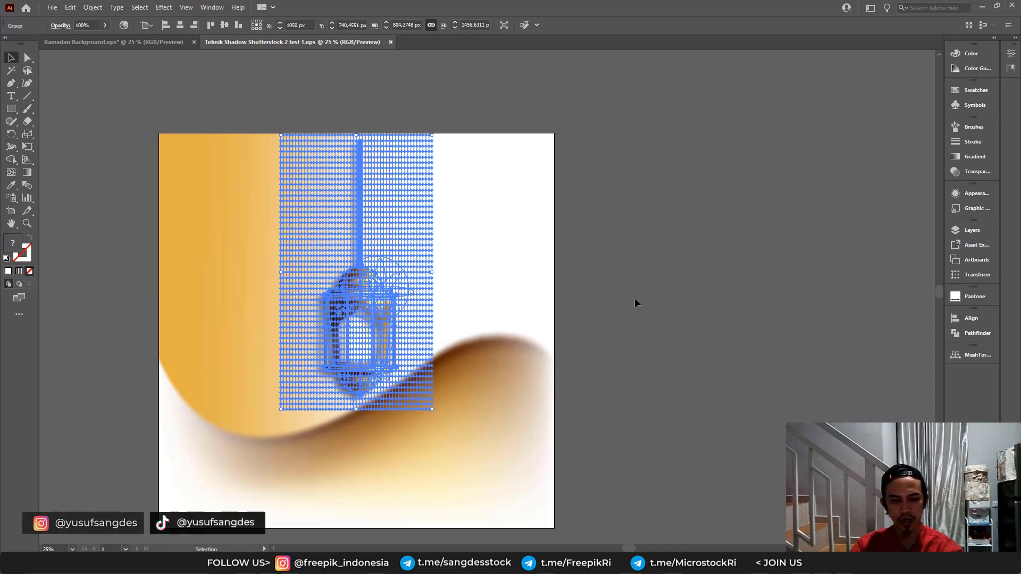
{"action": "left_click", "coordinate": [647, 296]}
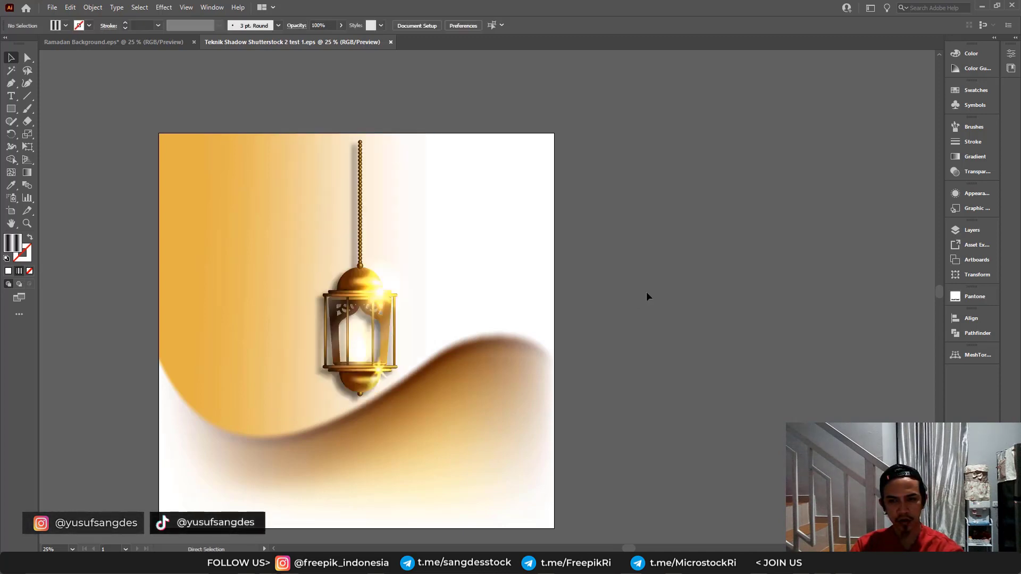
Undo the deletion of the two lanterns and move the mesh-shadow lantern off the artboard beside them
{"action": "key", "text": "ctrl+z"}
{"action": "left_click", "coordinate": [605, 280]}
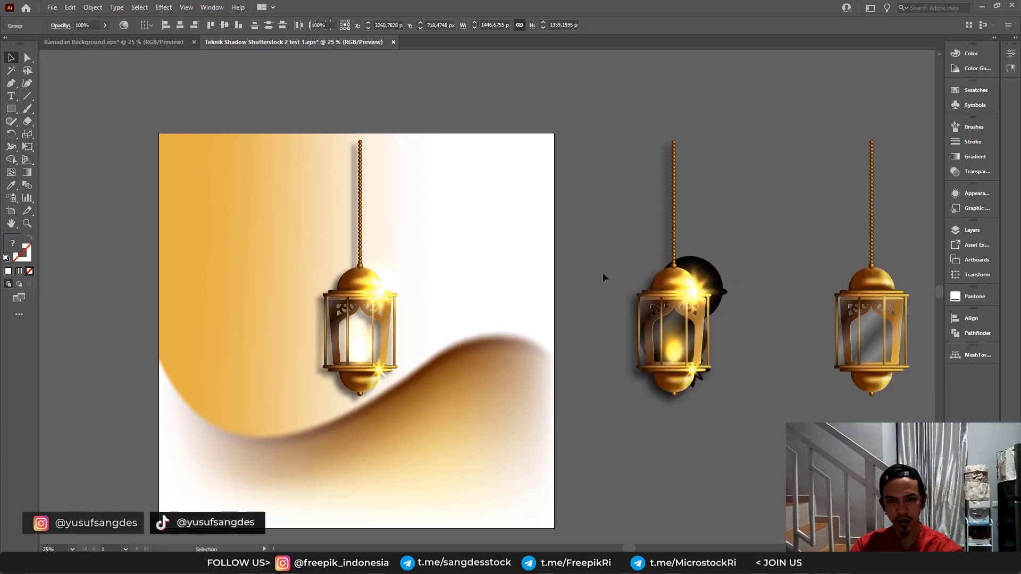
{"action": "left_click_drag", "start_coordinate": [361, 285], "coordinate": [813, 286]}
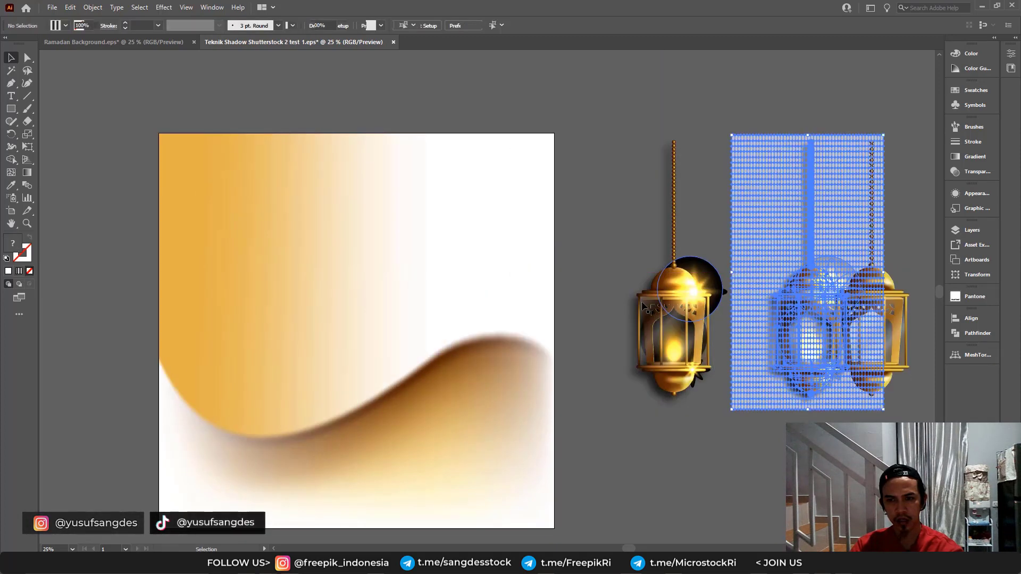
Move the drop-shadow lantern onto the artboard, centre it horizontally, and delete the lanterns left outside the artboard
{"action": "left_click", "coordinate": [667, 300]}
{"action": "left_click_drag", "start_coordinate": [667, 300], "coordinate": [362, 301]}
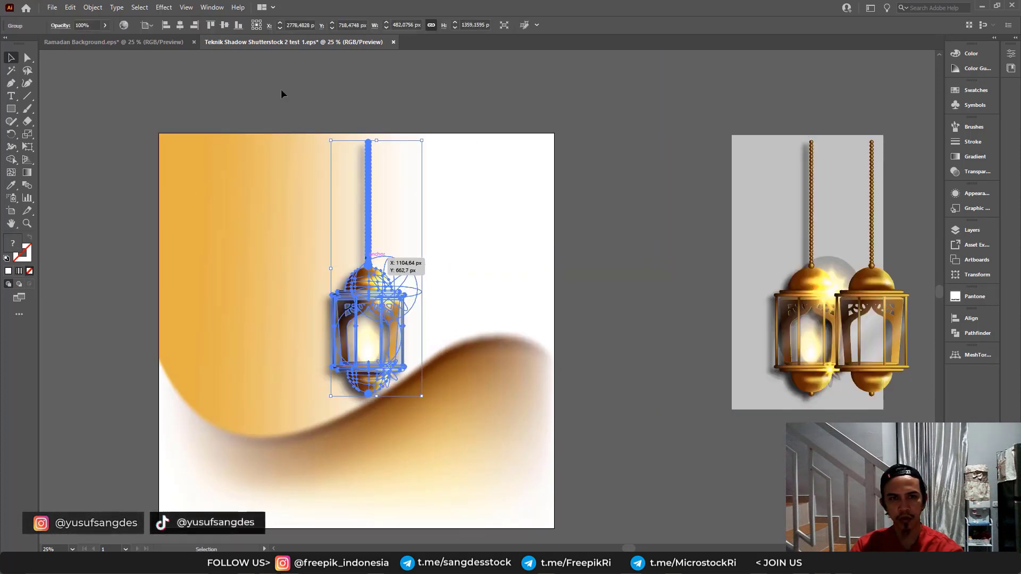
{"action": "left_click", "coordinate": [181, 26]}
{"action": "left_click", "coordinate": [627, 294]}
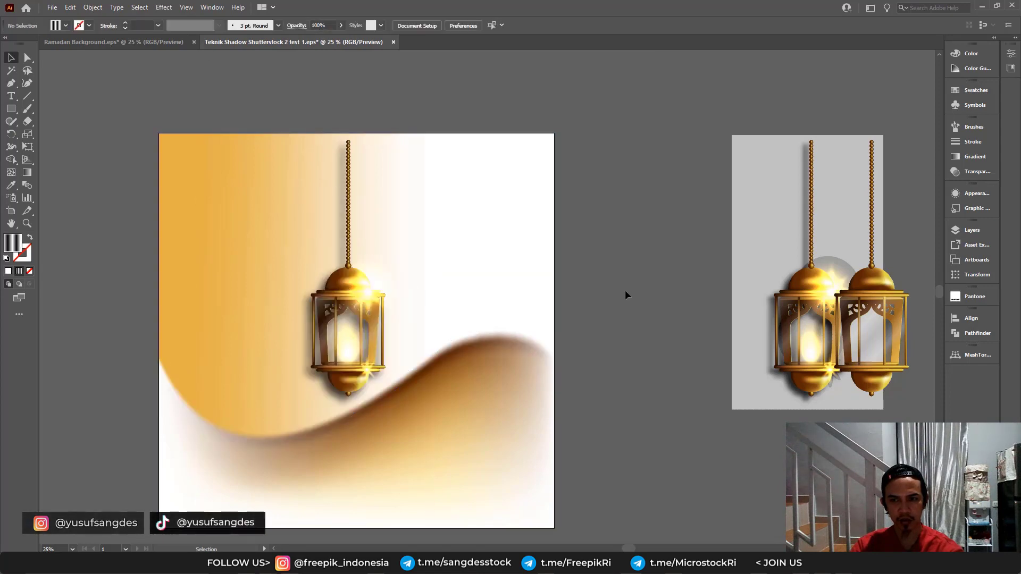
{"action": "left_click", "coordinate": [801, 354]}
{"action": "key", "text": "Delete"}
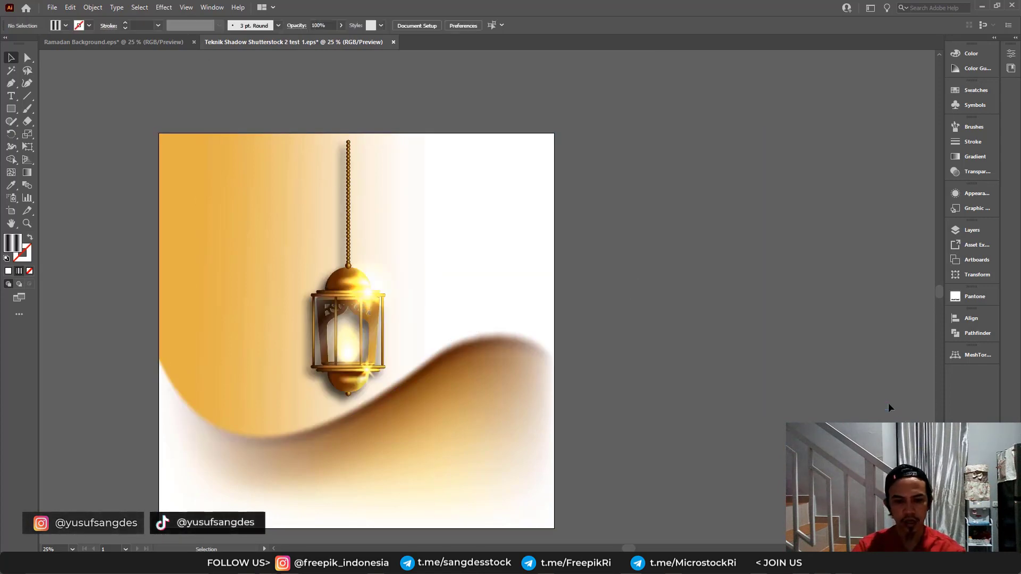
Save the drop-shadow artwork as a new Illustrator EPS file named Teknik Shadow Shutterstock 2 test 2
{"action": "key", "text": "ctrl+shift+s"}
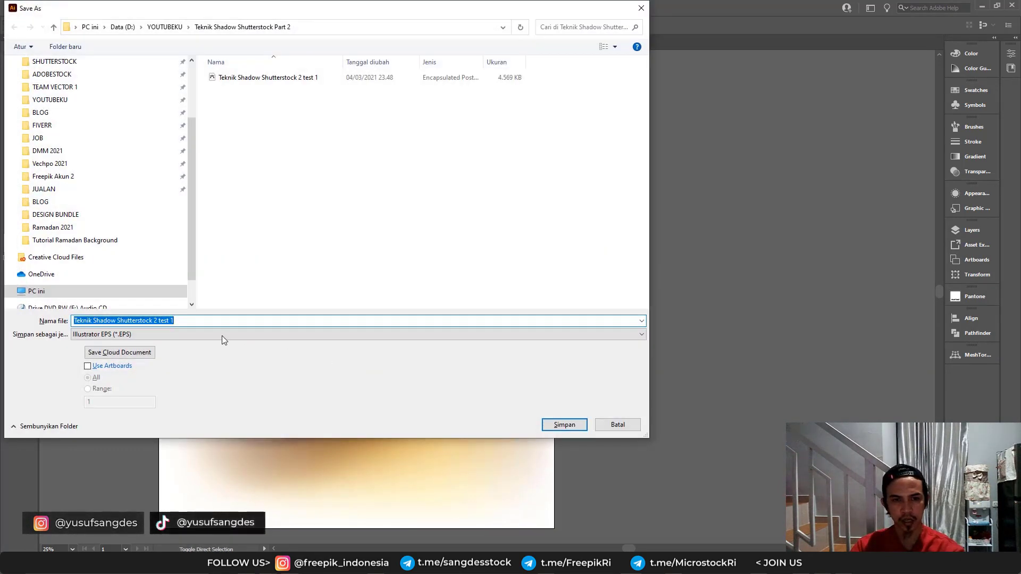
{"action": "left_click", "coordinate": [209, 320]}
{"action": "key", "text": "BackSpace"}
{"action": "type", "text": "2"}
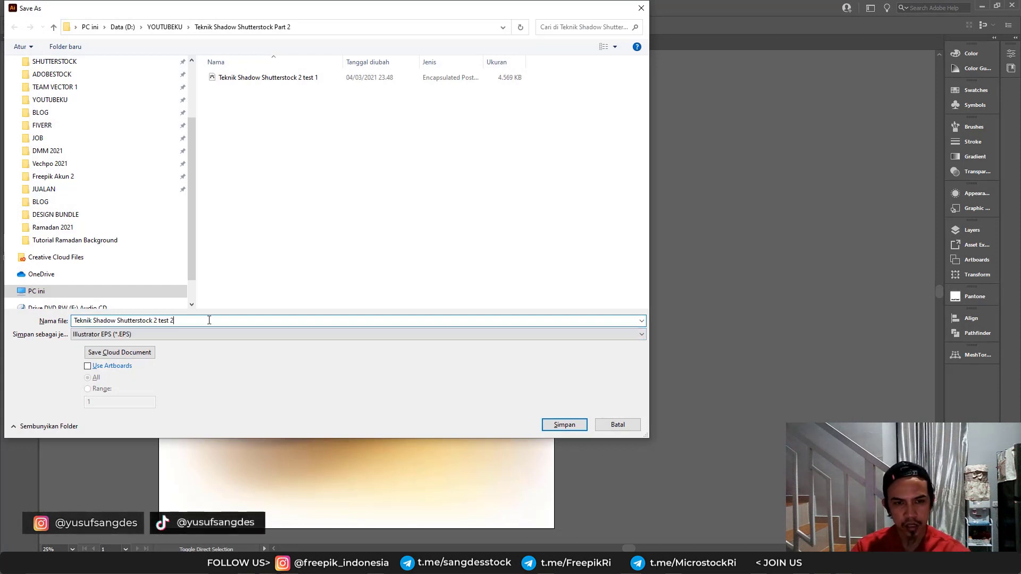
{"action": "left_click", "coordinate": [566, 423]}
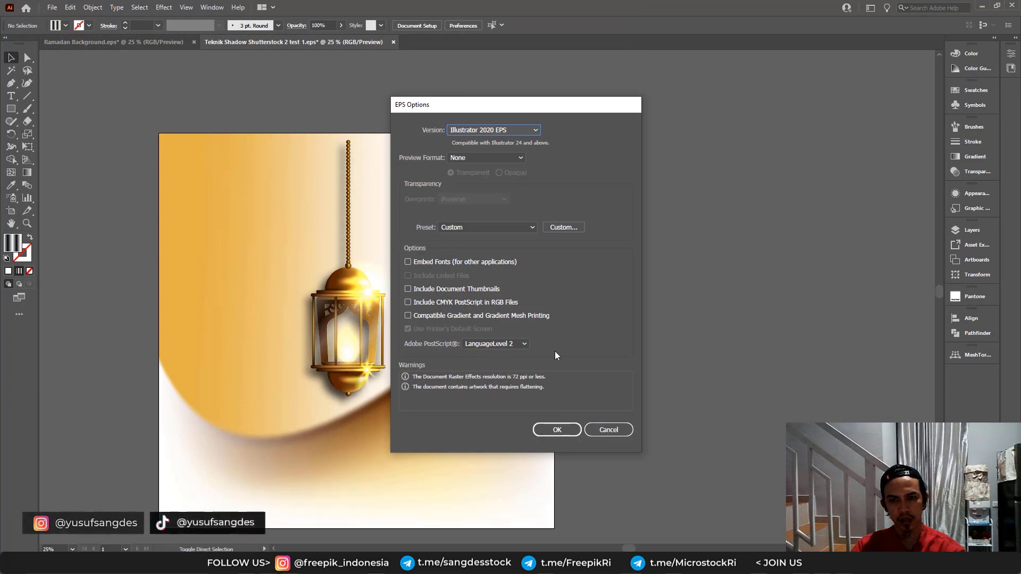
Set the EPS version to Illustrator 10 EPS and finish the save
{"action": "left_click", "coordinate": [522, 134]}
{"action": "left_click", "coordinate": [493, 231]}
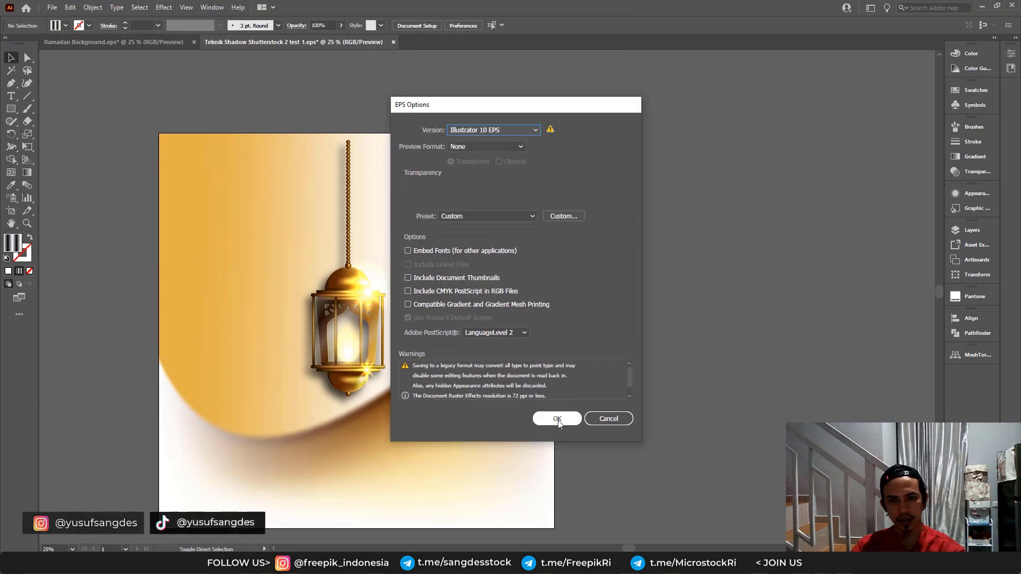
{"action": "left_click", "coordinate": [557, 420]}
{"action": "left_click", "coordinate": [568, 300]}
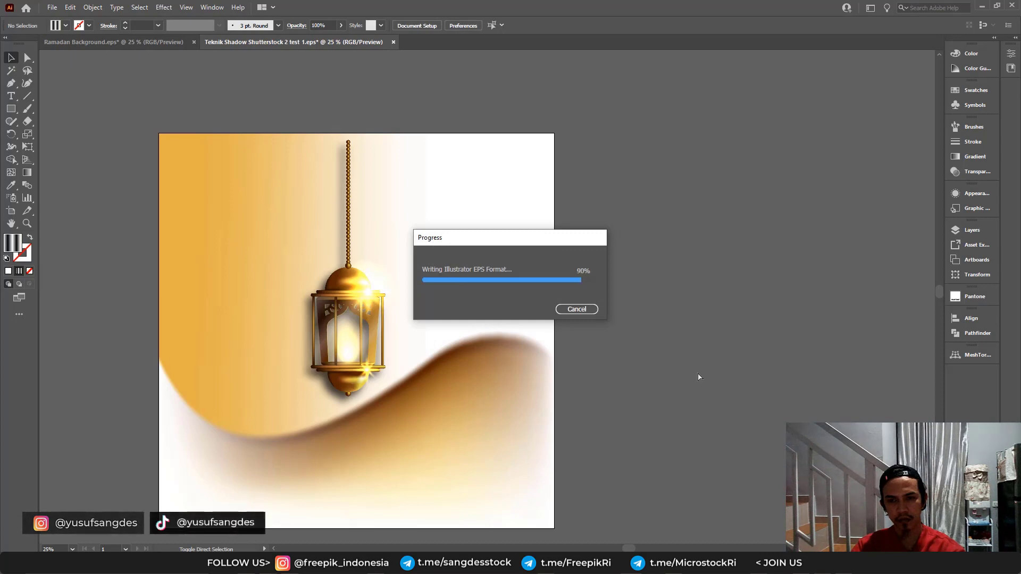
Undo the deletion of the lanterns outside the artboard and leave nothing selected
{"action": "key", "text": "ctrl+z"}
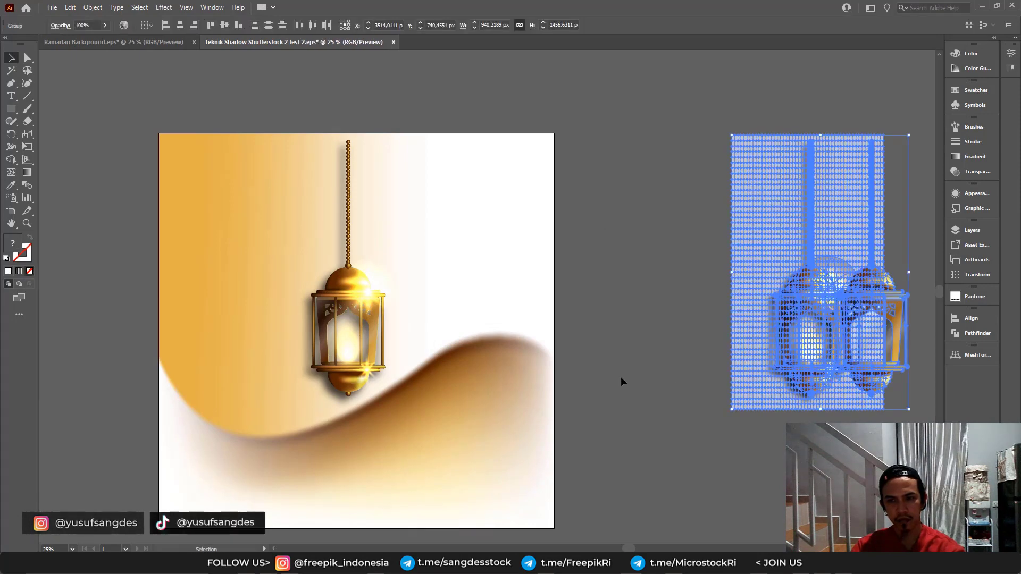
{"action": "left_click", "coordinate": [621, 381]}
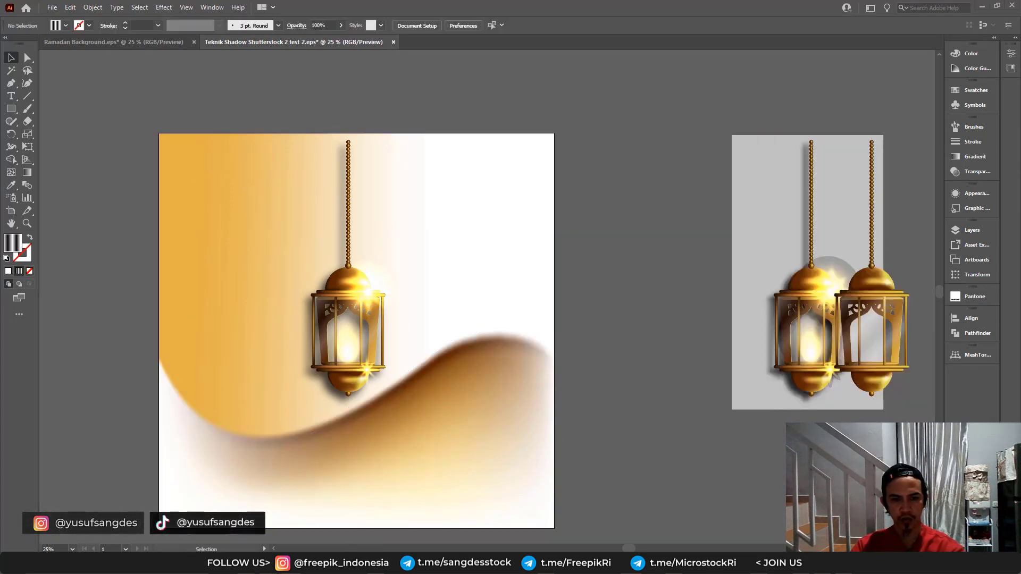
Switch to the browser's Shutterstock upload page and open the Teknik Shadow Shutterstock Part 2 folder in File Explorer with large icons
{"action": "key", "text": "alt+Tab"}
{"action": "left_click", "coordinate": [68, 9]}
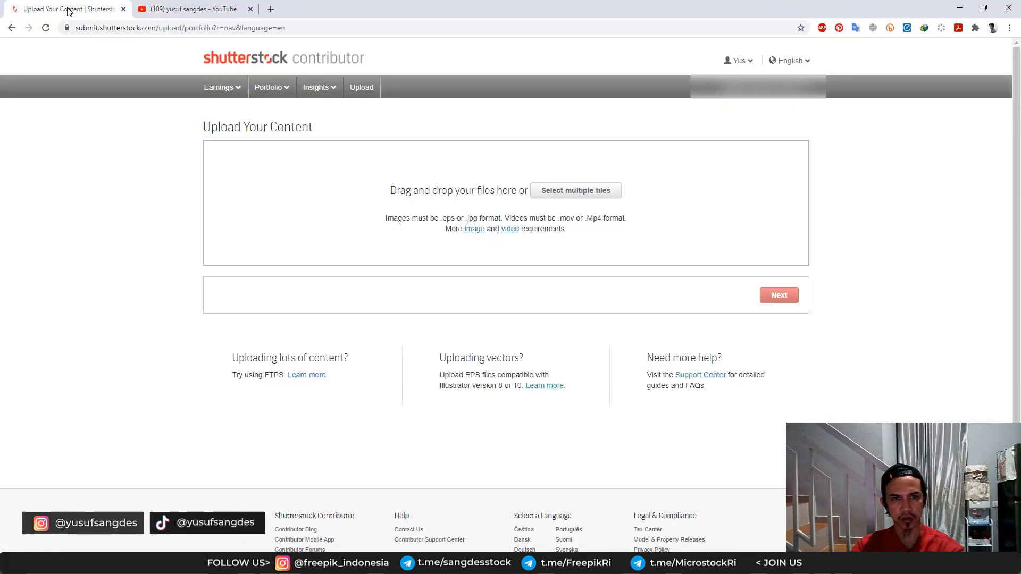
{"action": "mouse_move", "coordinate": [266, 564]}
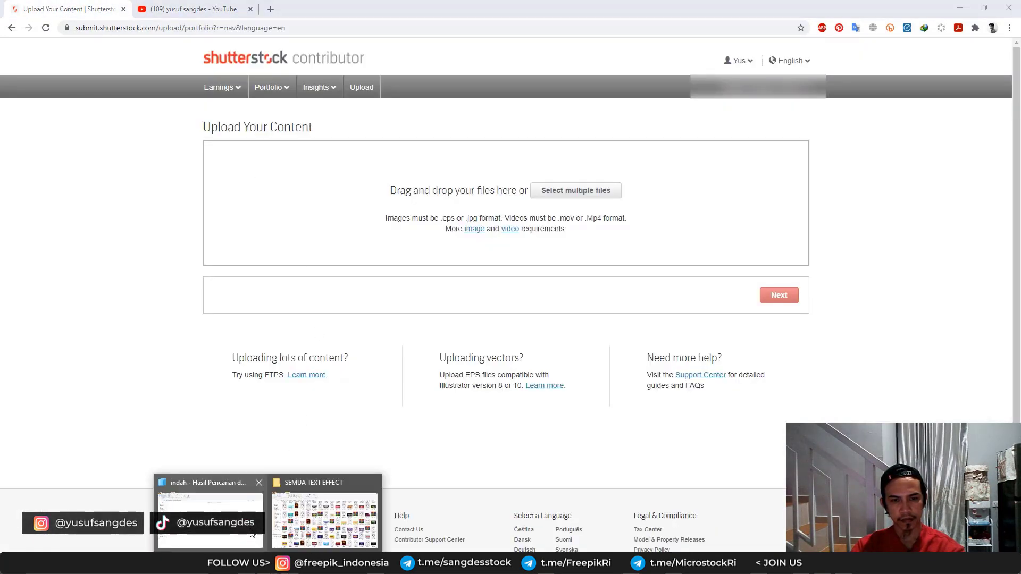
{"action": "left_click", "coordinate": [230, 481]}
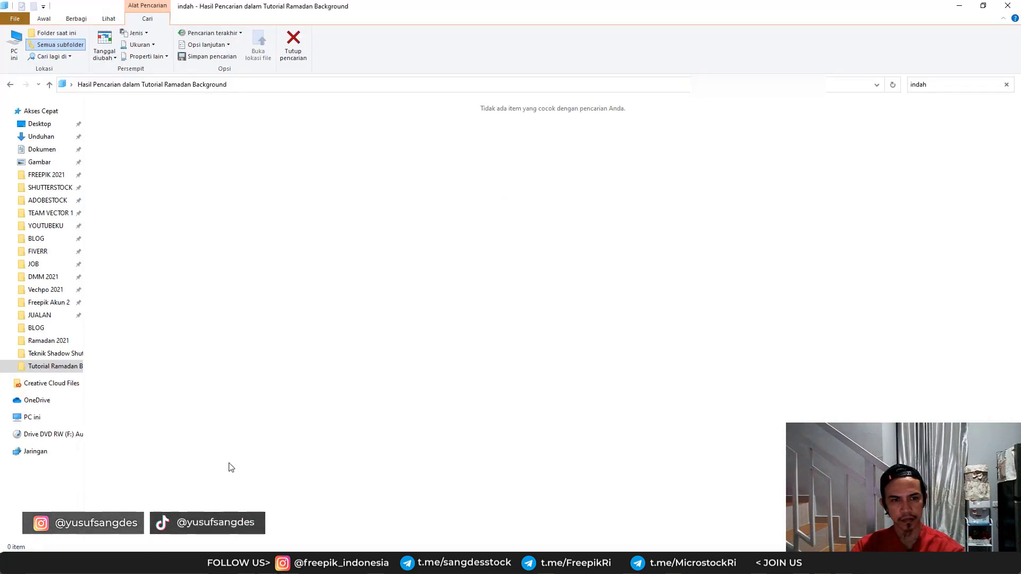
{"action": "left_click", "coordinate": [75, 354]}
{"action": "right_click", "coordinate": [606, 179]}
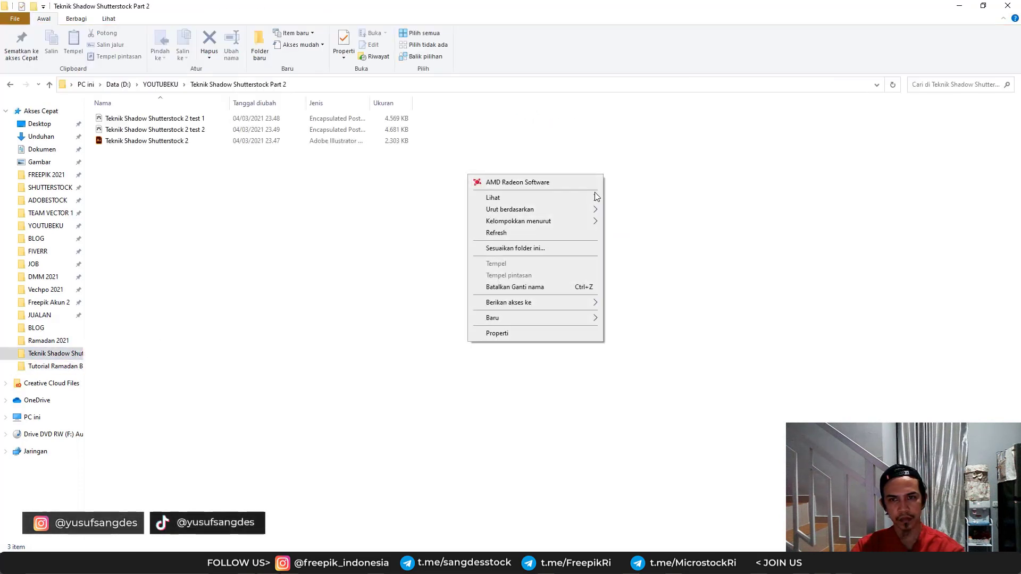
{"action": "mouse_move", "coordinate": [597, 198]}
{"action": "left_click", "coordinate": [629, 212]}
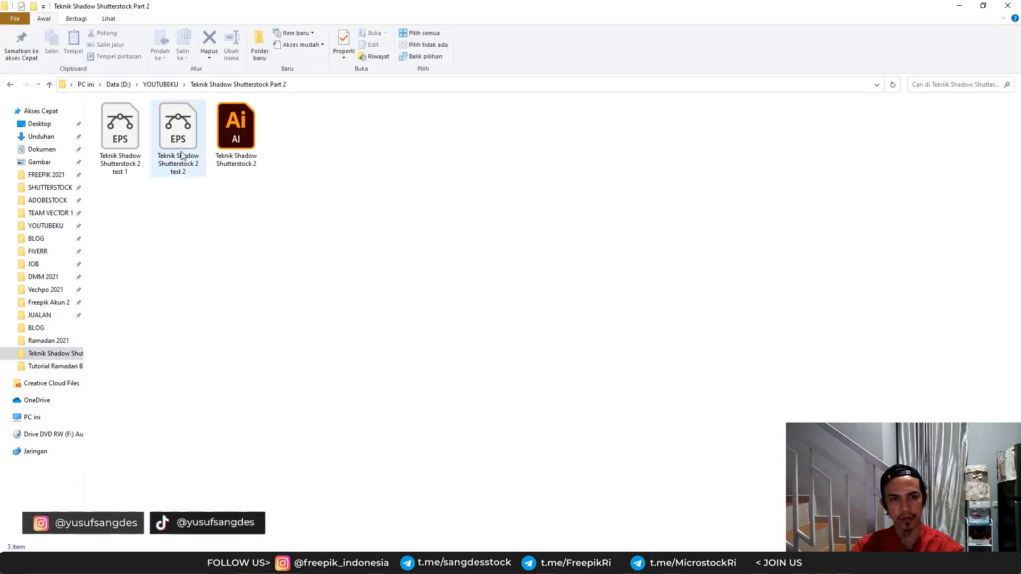
Upload the test 1 and test 2 EPS files to Shutterstock Contributor and continue to the submission page
{"action": "left_click", "coordinate": [126, 145]}
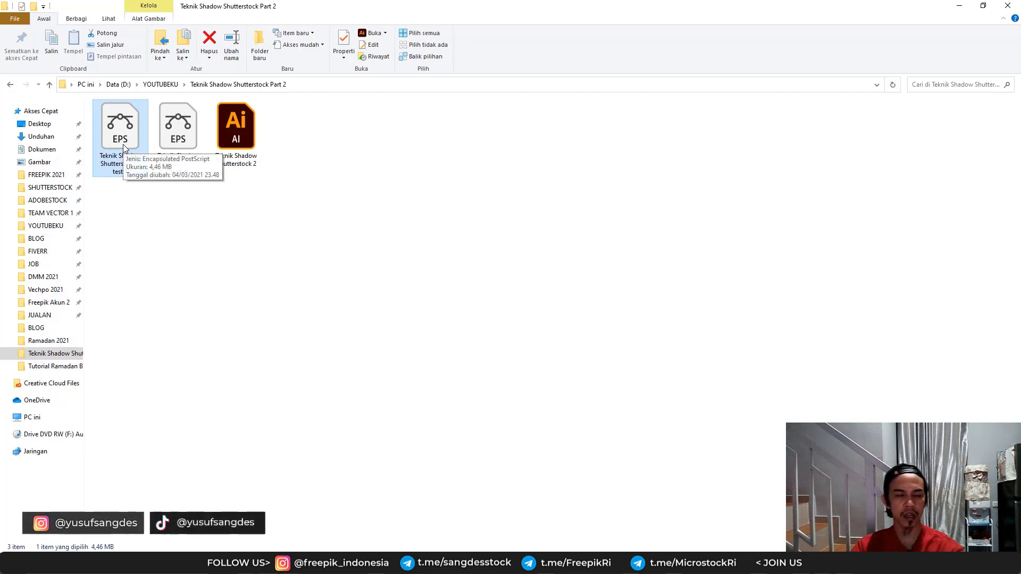
{"action": "left_click", "coordinate": [176, 139], "text": "ctrl"}
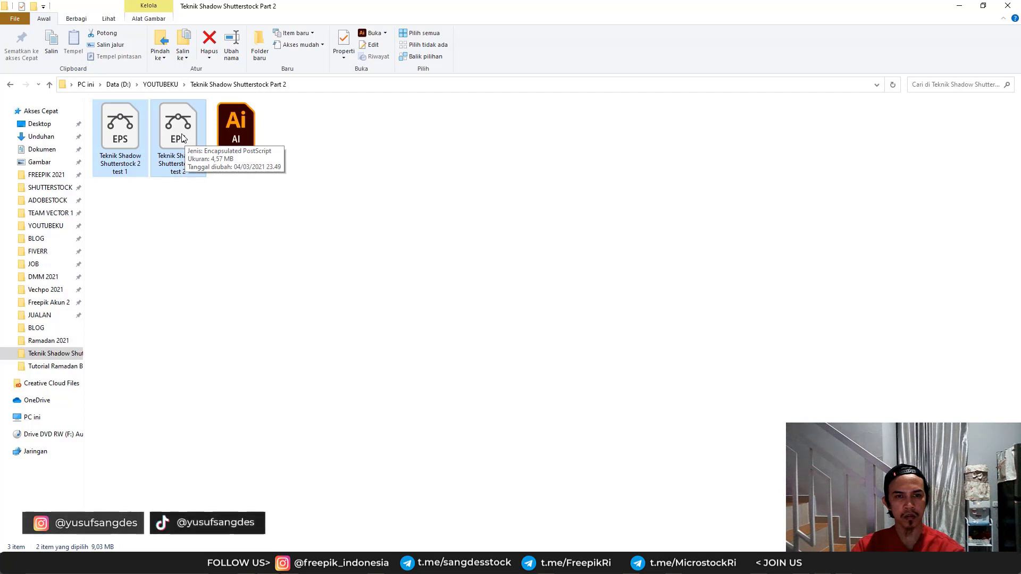
{"action": "left_click_drag", "start_coordinate": [183, 138], "coordinate": [486, 242]}
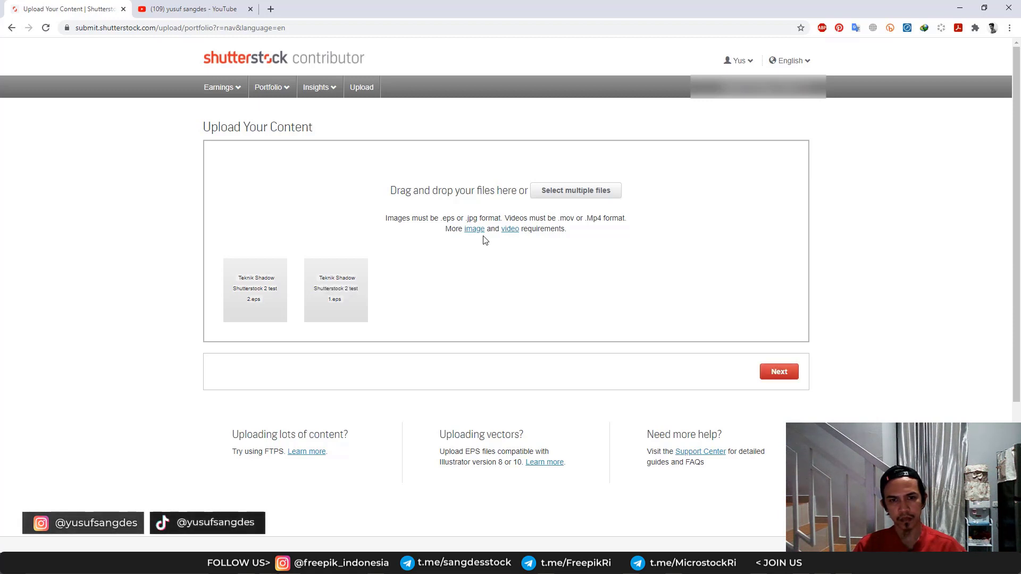
{"action": "left_click", "coordinate": [779, 372]}
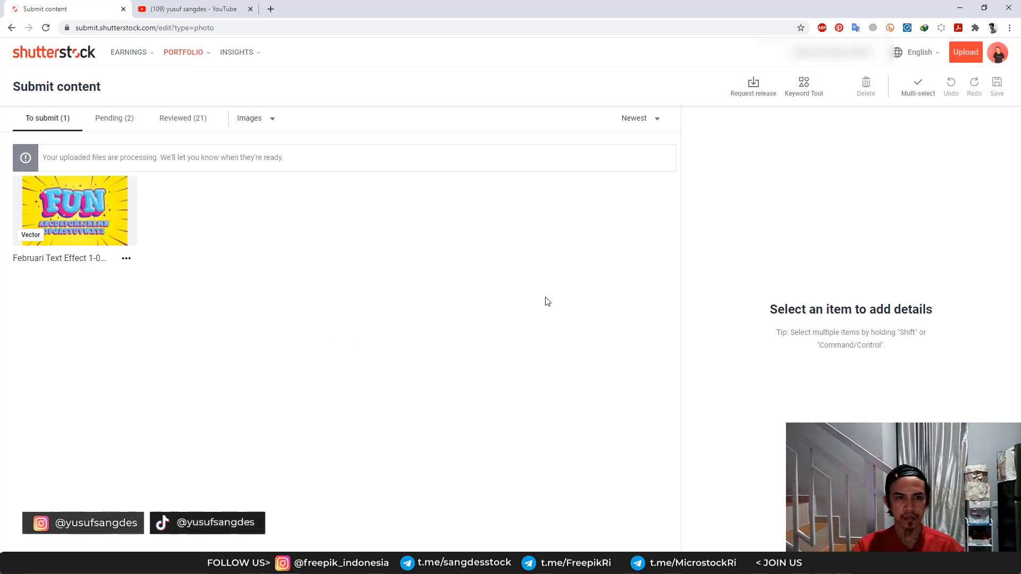
Reload the submission page, read the details of the upload errors, and close them
{"action": "left_click", "coordinate": [46, 28]}
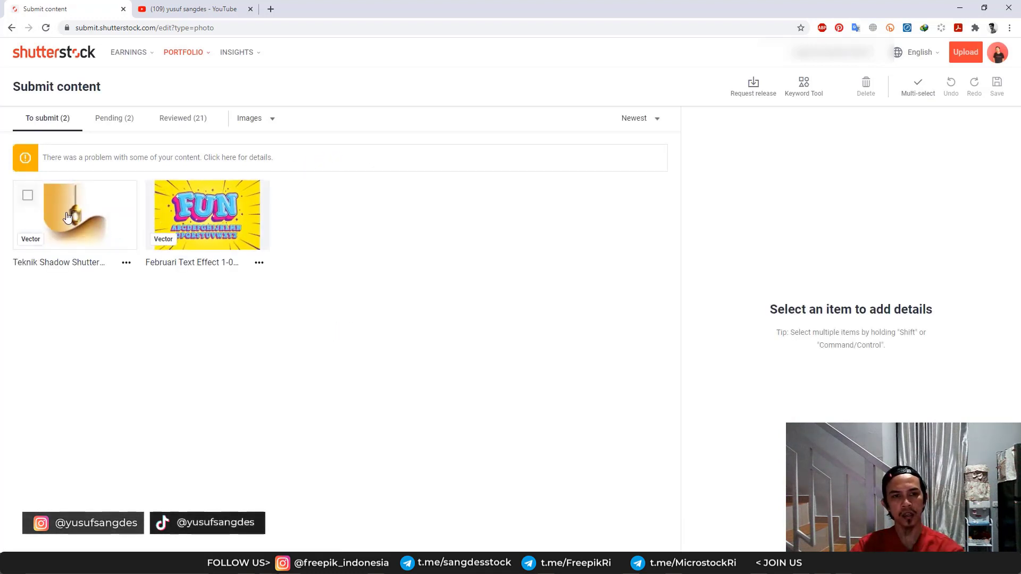
{"action": "left_click", "coordinate": [234, 159]}
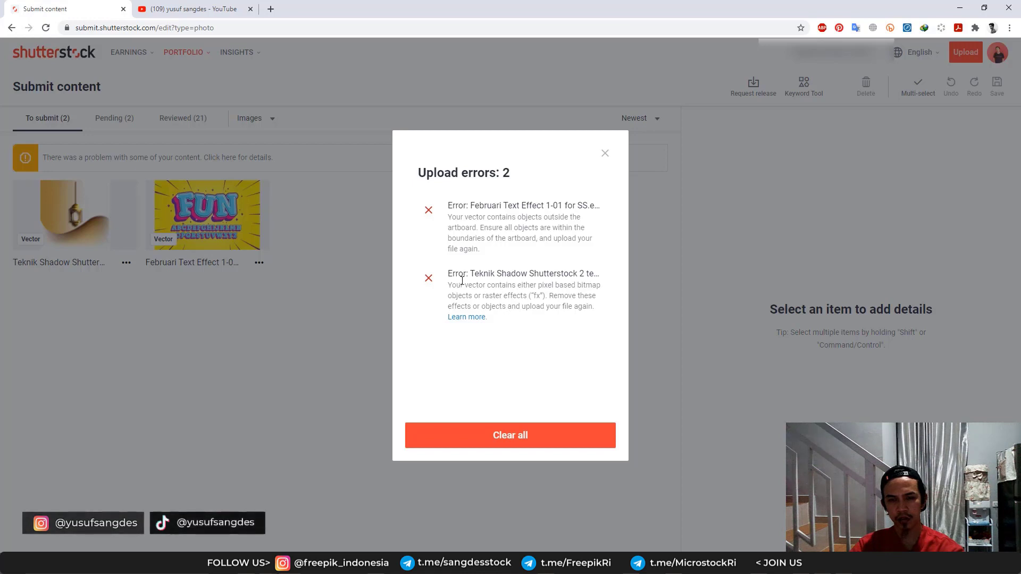
{"action": "left_click", "coordinate": [606, 155]}
Select the accepted lantern vector in the submission list and check which test file it is by its file name
{"action": "left_click", "coordinate": [102, 218]}
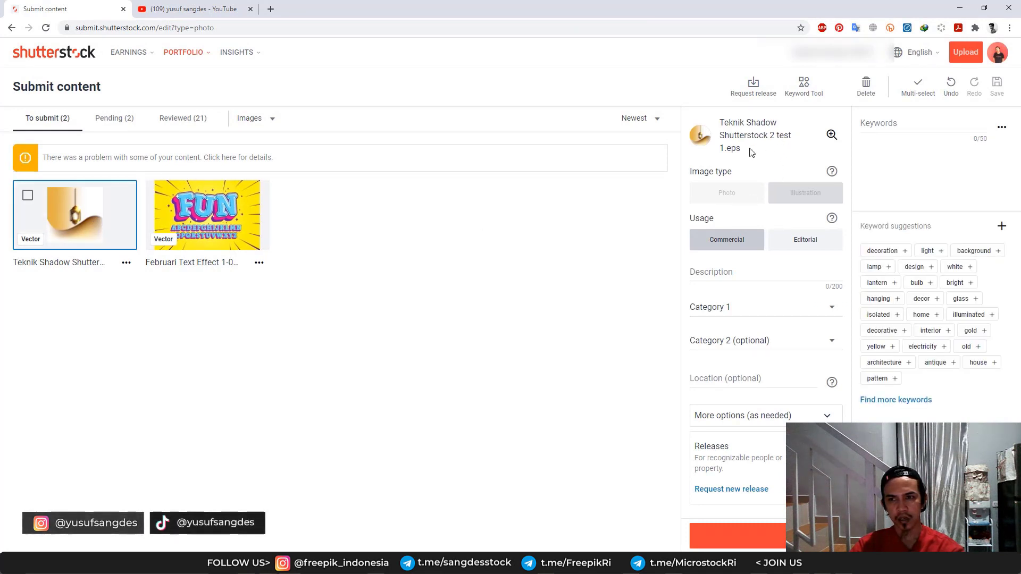
{"action": "left_click_drag", "start_coordinate": [780, 152], "coordinate": [740, 150]}
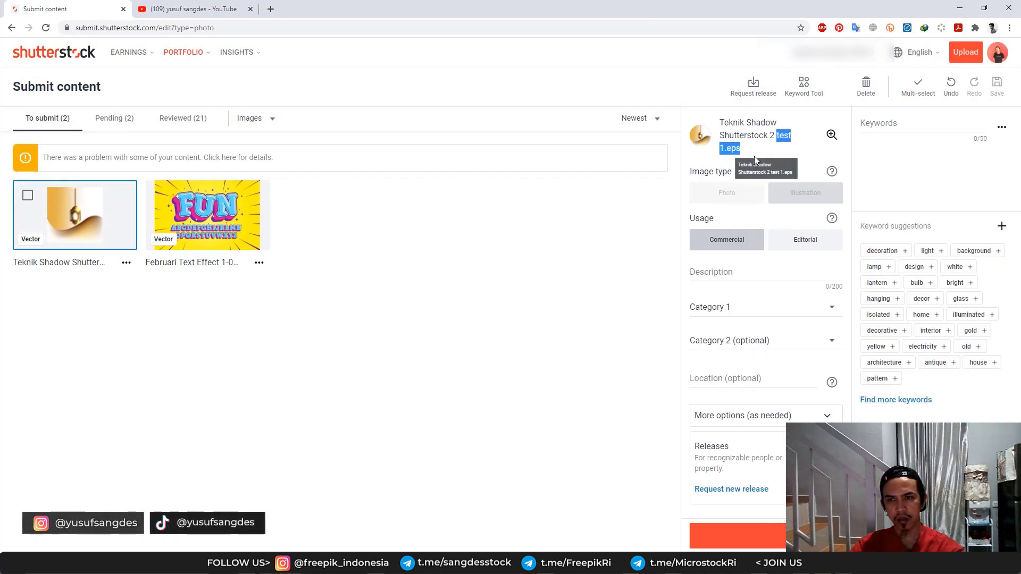
{"action": "left_click", "coordinate": [16, 207]}
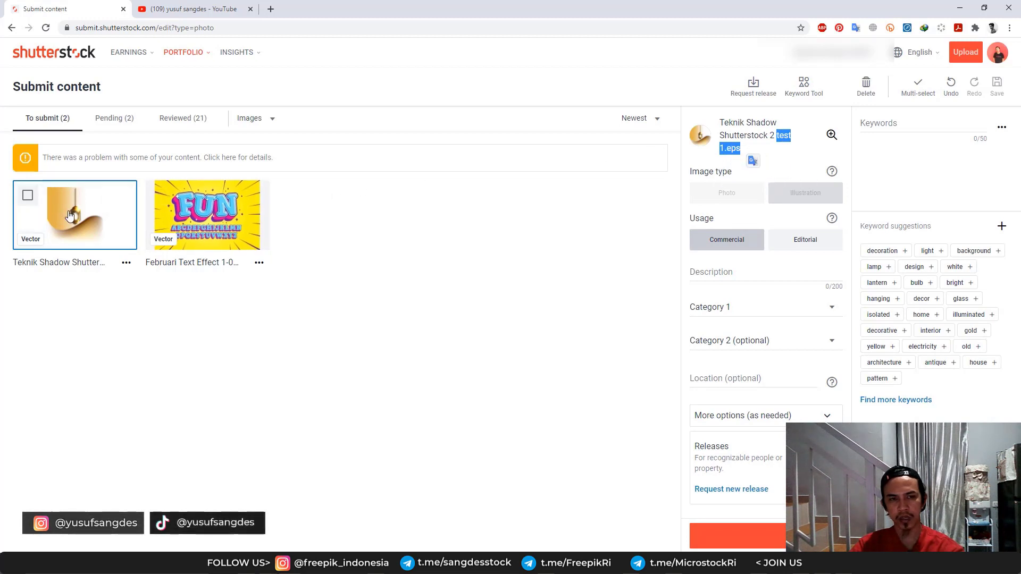
{"action": "left_click", "coordinate": [83, 222]}
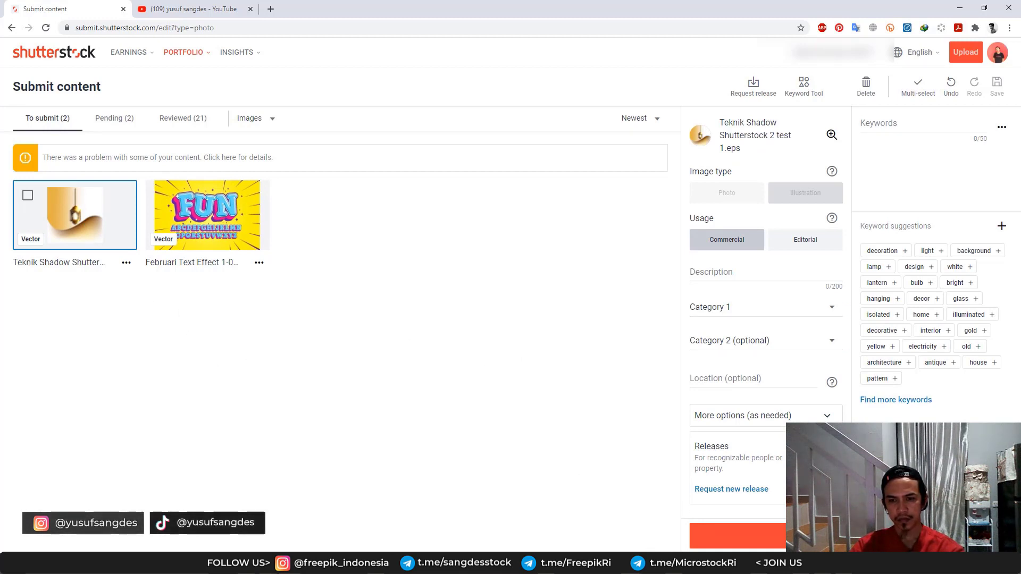
Switch back to Illustrator, move the drop-shadow lantern off the artboard, and shift the mesh-shadow lantern aside to make room
{"action": "left_click", "coordinate": [633, 563]}
{"action": "left_click_drag", "start_coordinate": [628, 367], "coordinate": [595, 365]}
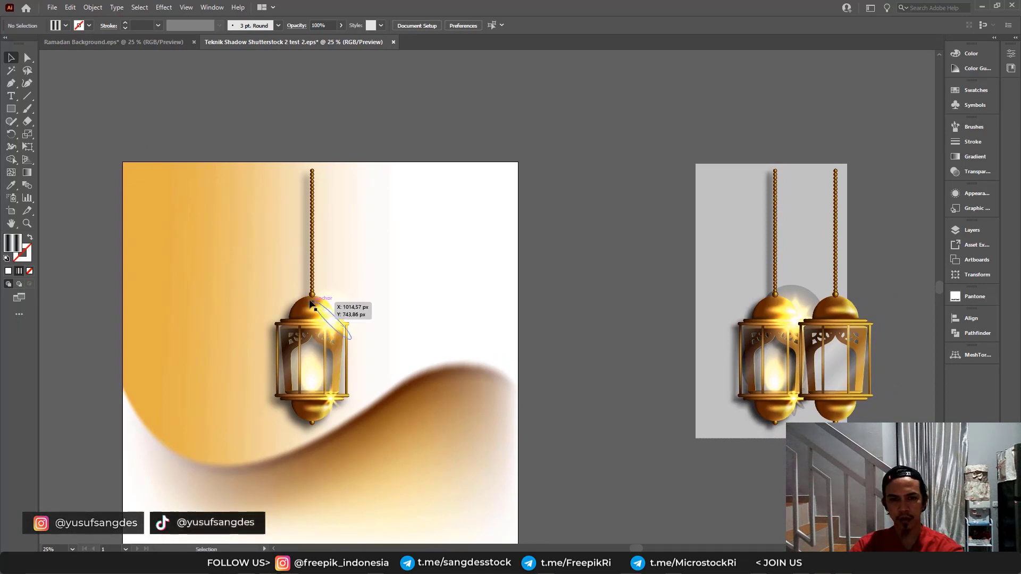
{"action": "left_click", "coordinate": [285, 255]}
{"action": "left_click", "coordinate": [312, 246]}
{"action": "left_click_drag", "start_coordinate": [312, 246], "coordinate": [628, 254]}
{"action": "left_click_drag", "start_coordinate": [772, 270], "coordinate": [725, 215]}
Place a copy of the plain lantern without shadow on the artboard and leave nothing selected
{"action": "left_click", "coordinate": [853, 318]}
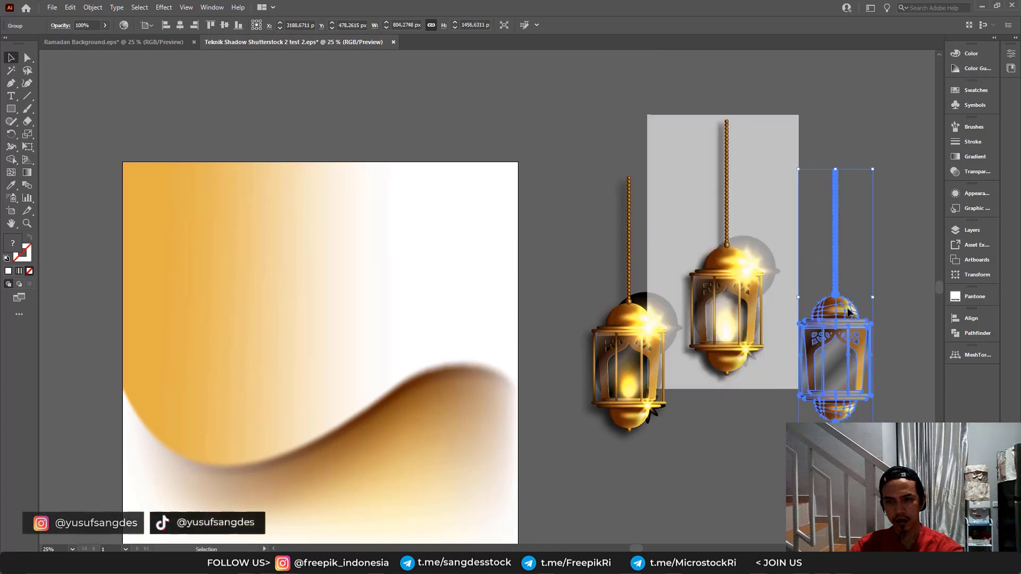
{"action": "left_click_drag", "start_coordinate": [840, 319], "coordinate": [323, 321]}
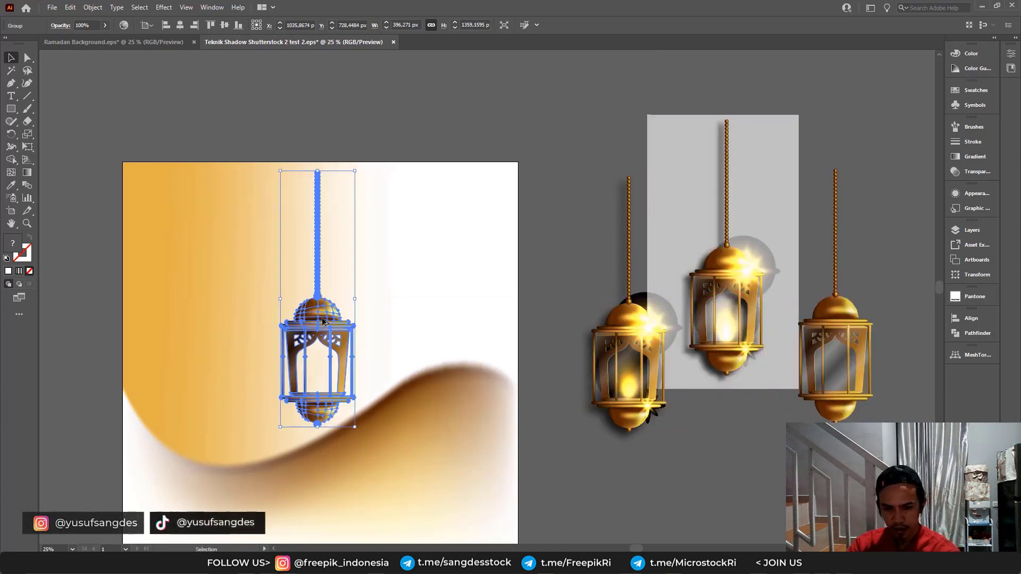
{"action": "key", "text": "ctrl+equal"}
{"action": "left_click", "coordinate": [181, 282]}
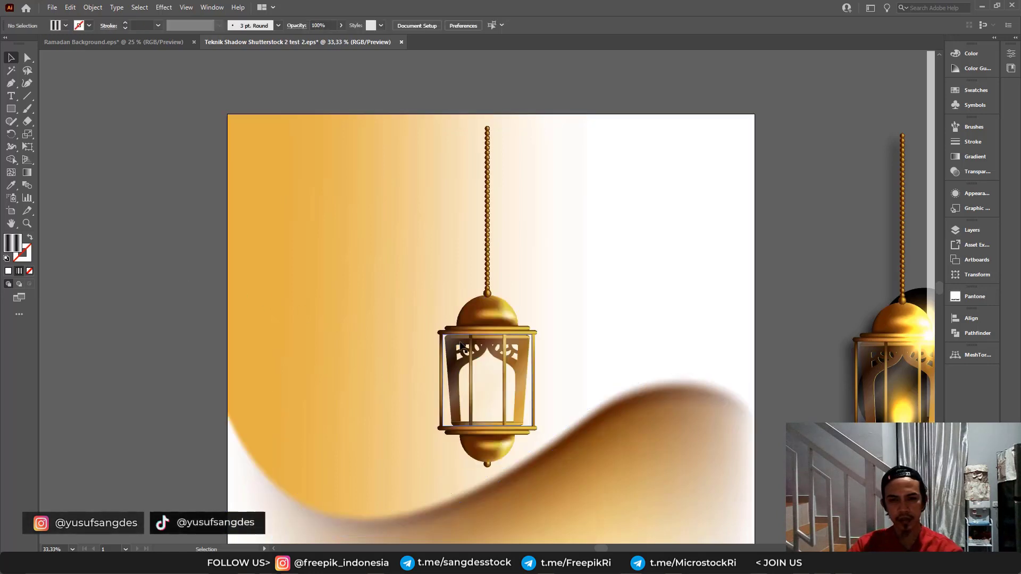
Try a second copy of the plain lantern beside the first on the orange background, and undo it
{"action": "left_click", "coordinate": [512, 326]}
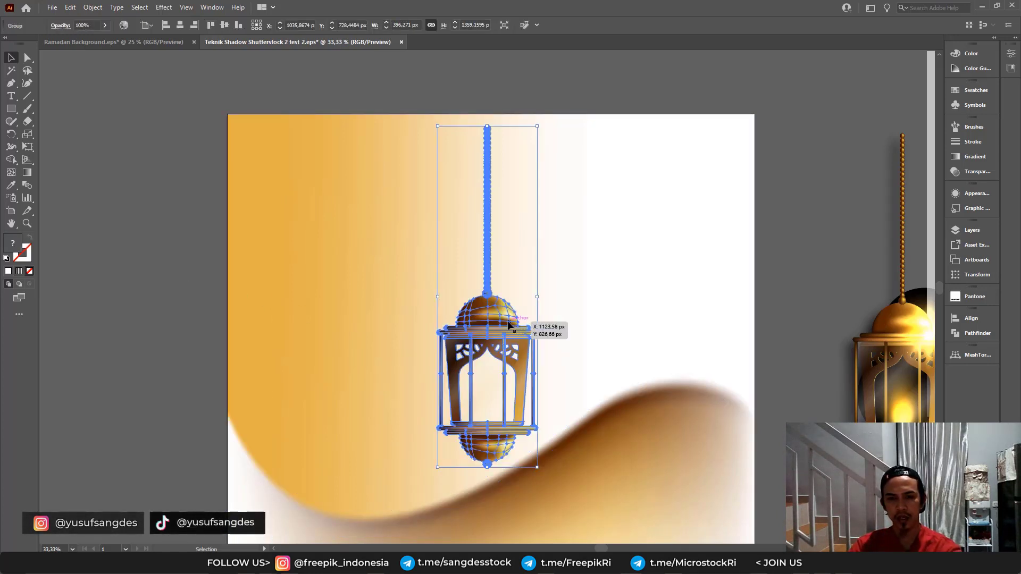
{"action": "left_click_drag", "start_coordinate": [508, 325], "coordinate": [379, 324]}
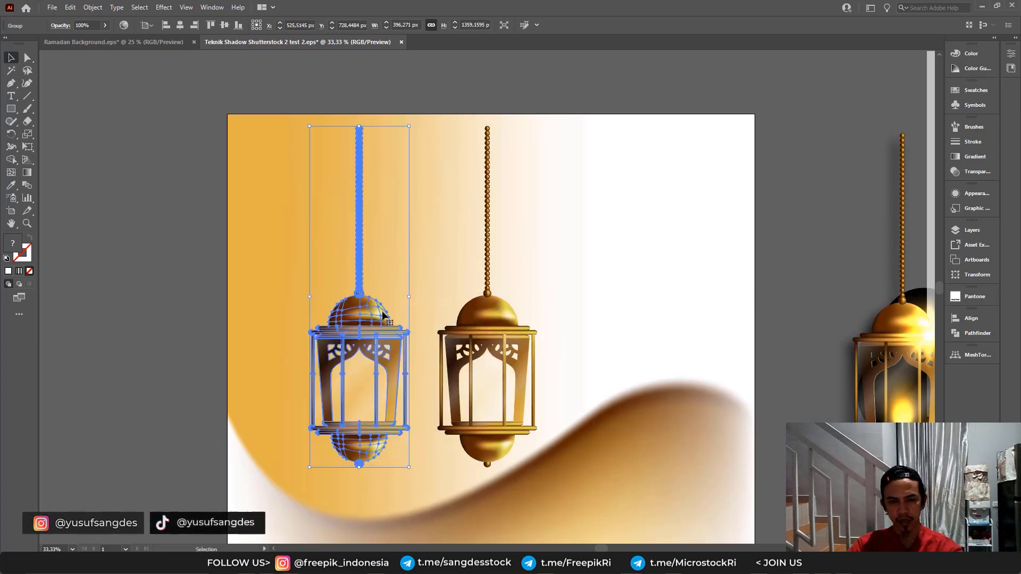
{"action": "left_click", "coordinate": [142, 296]}
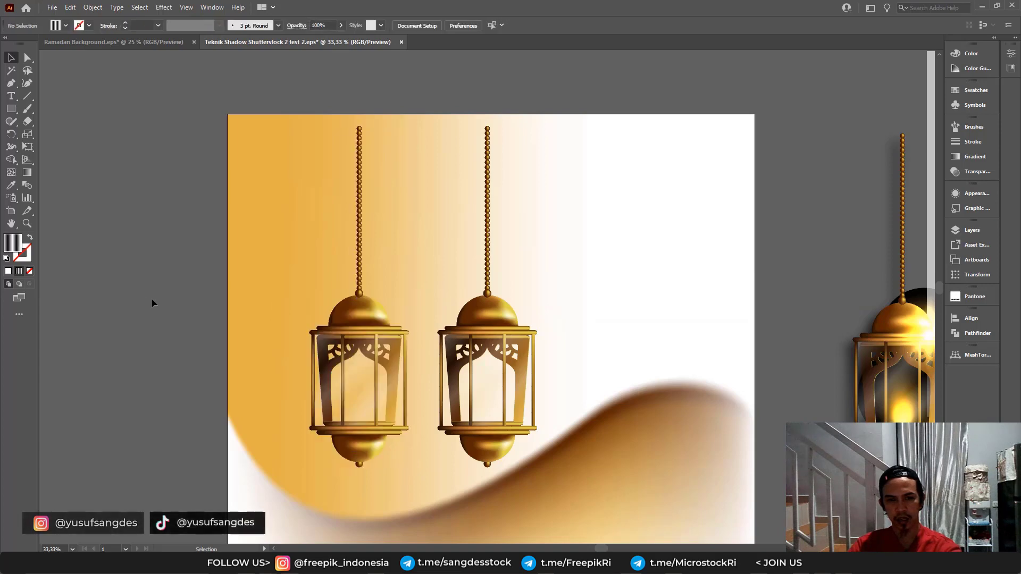
{"action": "left_click", "coordinate": [368, 317]}
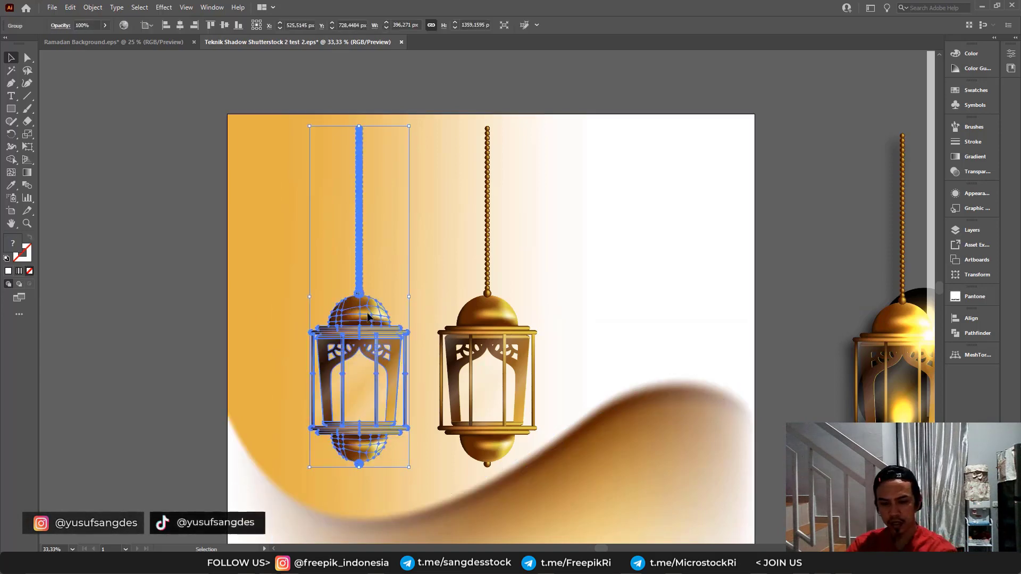
{"action": "key", "text": "ctrl+plus"}
{"action": "key", "text": "ctrl+minus"}
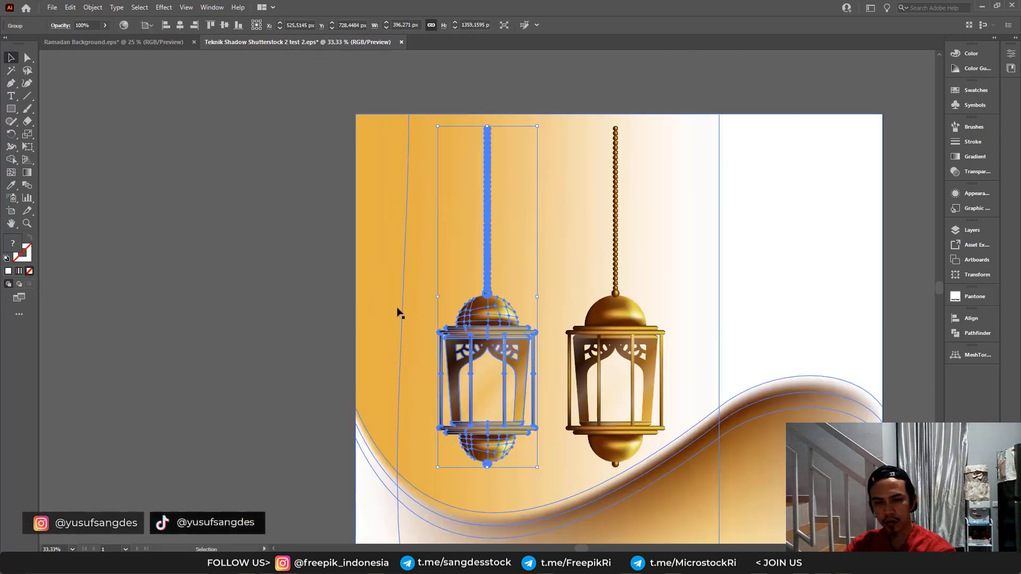
{"action": "key", "text": "ctrl+z"}
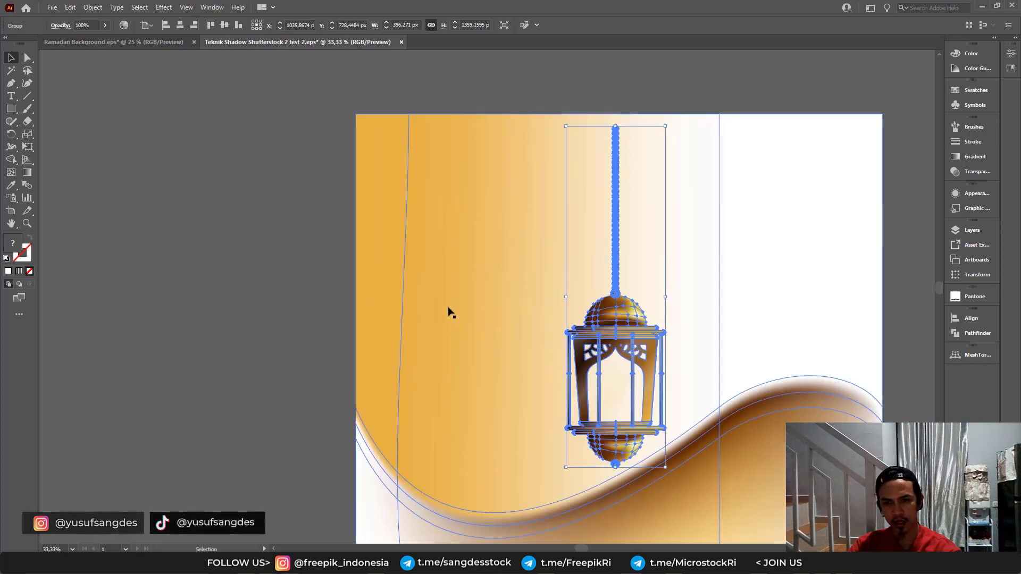
Place a level copy of the plain lantern about 823 px to its left on the orange background and leave nothing selected
{"action": "left_click", "coordinate": [423, 296]}
{"action": "left_click", "coordinate": [638, 310]}
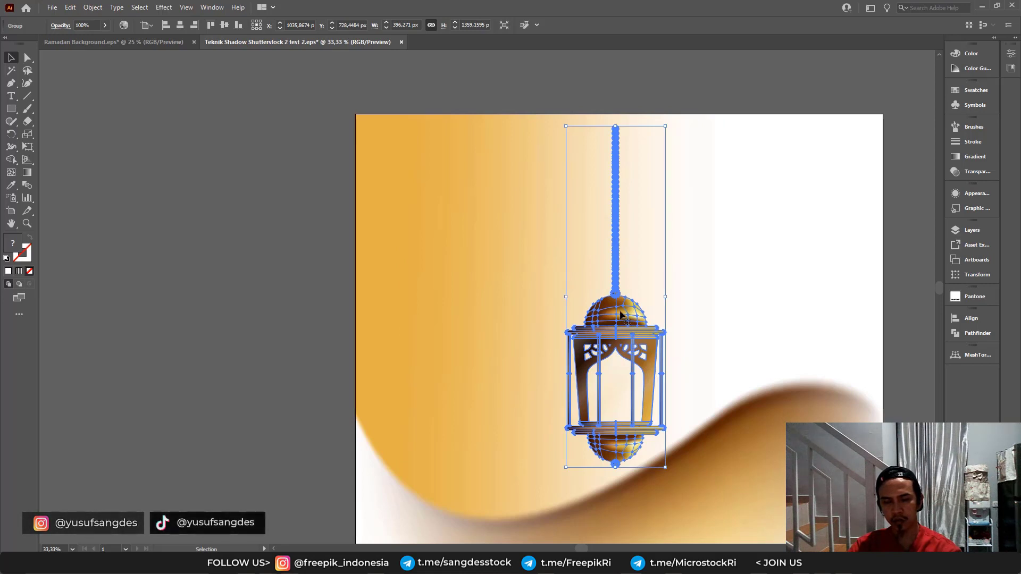
{"action": "key", "text": "ctrl+plus"}
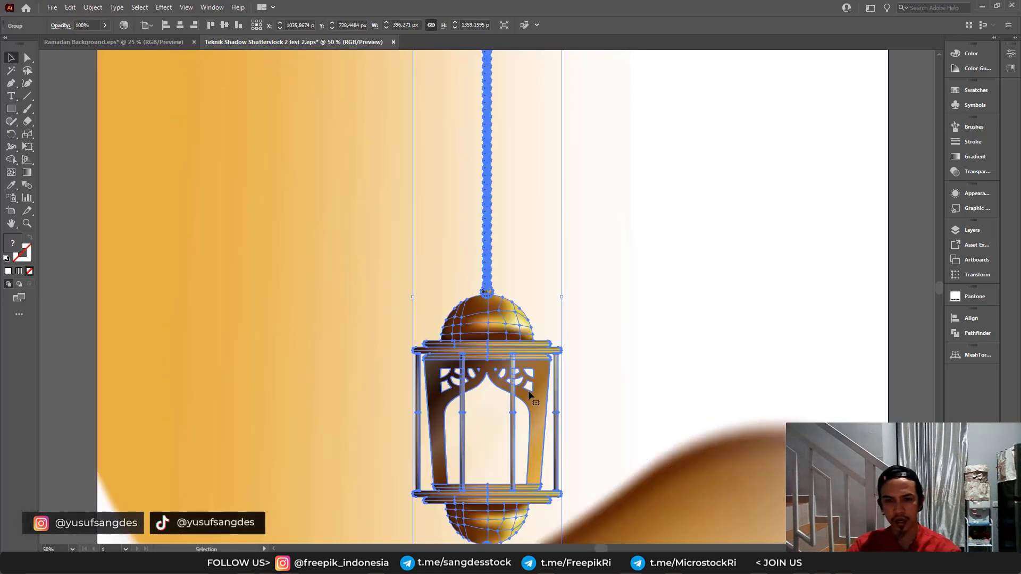
{"action": "left_click_drag", "start_coordinate": [440, 399], "coordinate": [482, 374]}
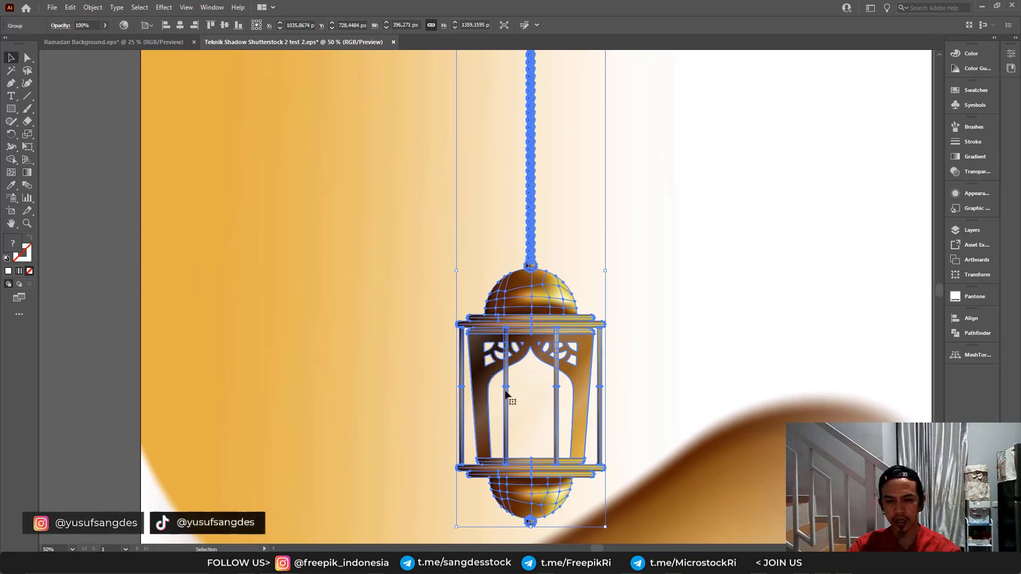
{"action": "key", "text": "ctrl+minus"}
{"action": "key", "text": "ctrl+plus"}
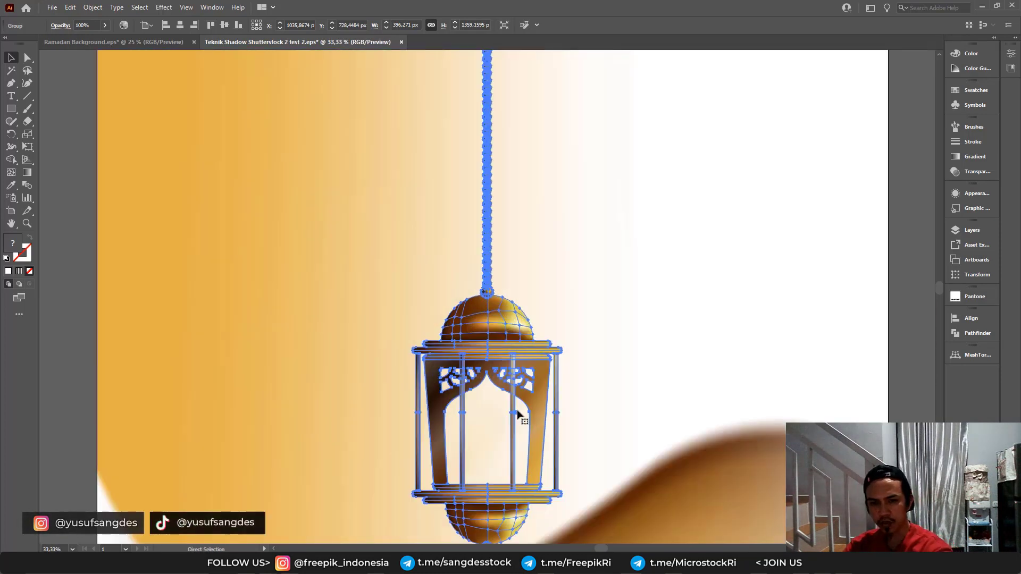
{"action": "left_click_drag", "start_coordinate": [518, 414], "coordinate": [655, 421]}
{"action": "left_click", "coordinate": [624, 334]}
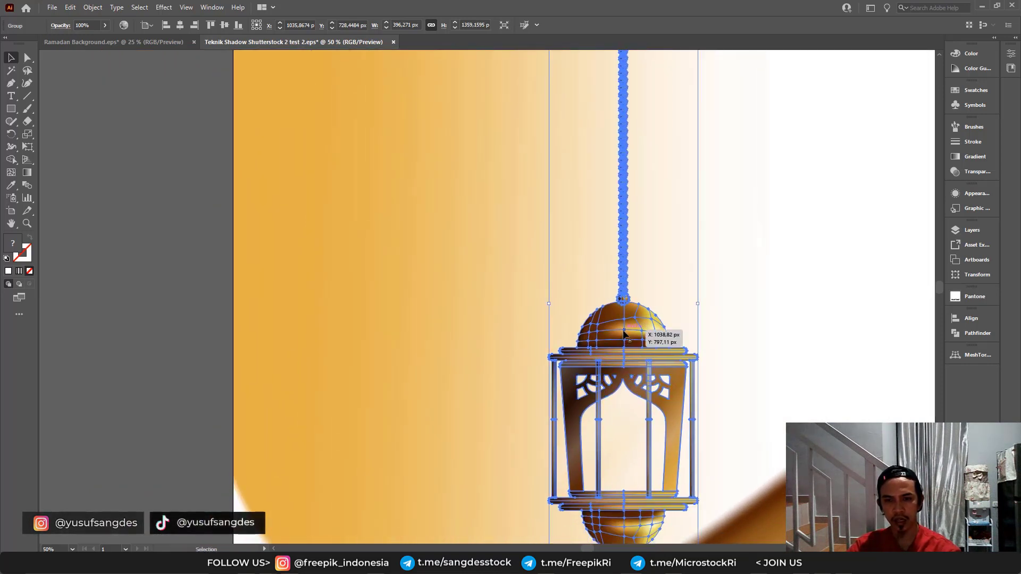
{"action": "left_click_drag", "start_coordinate": [624, 334], "coordinate": [313, 334]}
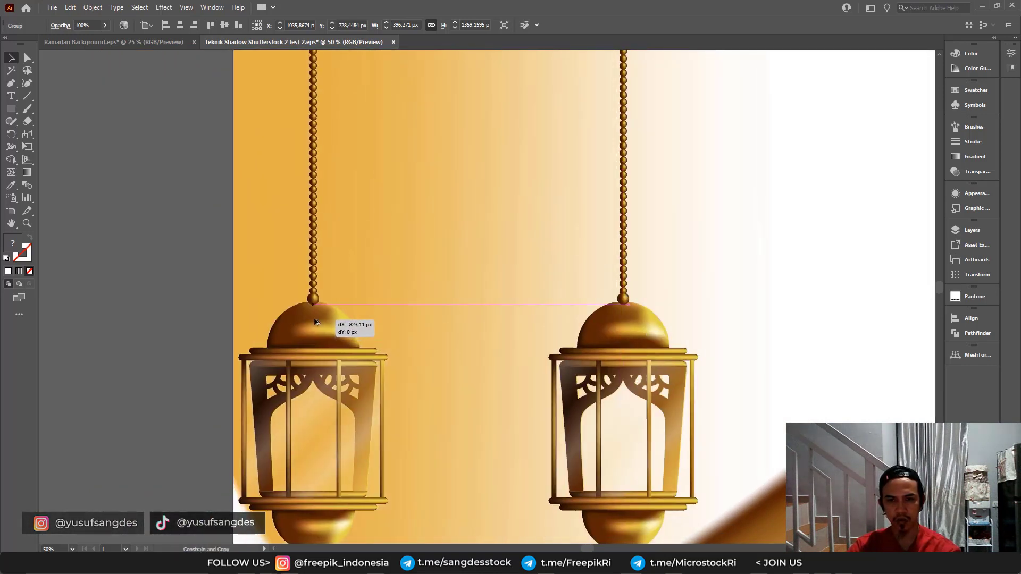
{"action": "left_click", "coordinate": [221, 326]}
Delete the semi-transparent gradient glass rectangle from the body of the copied lantern
{"action": "left_click", "coordinate": [313, 421]}
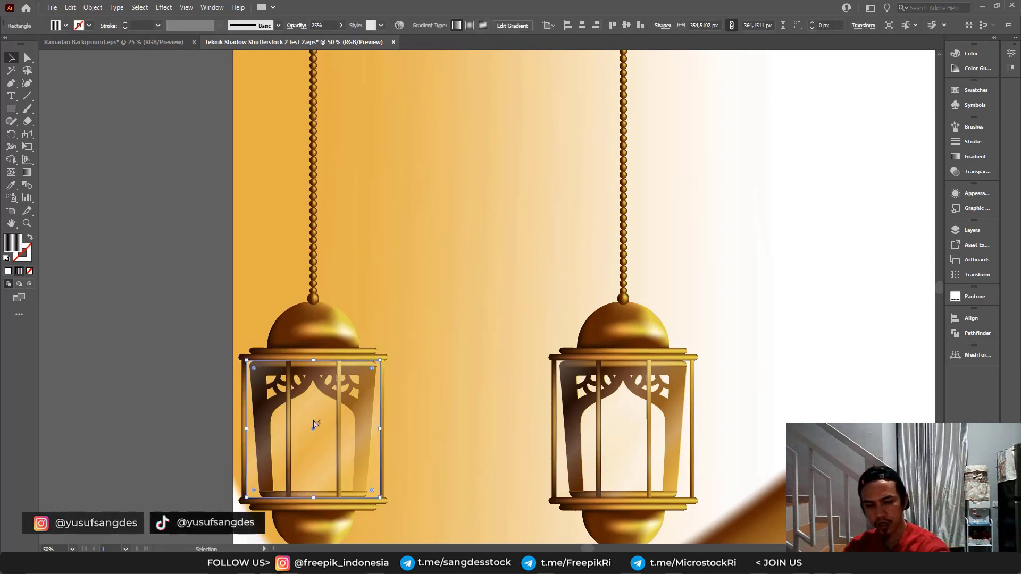
{"action": "key", "text": "Delete"}
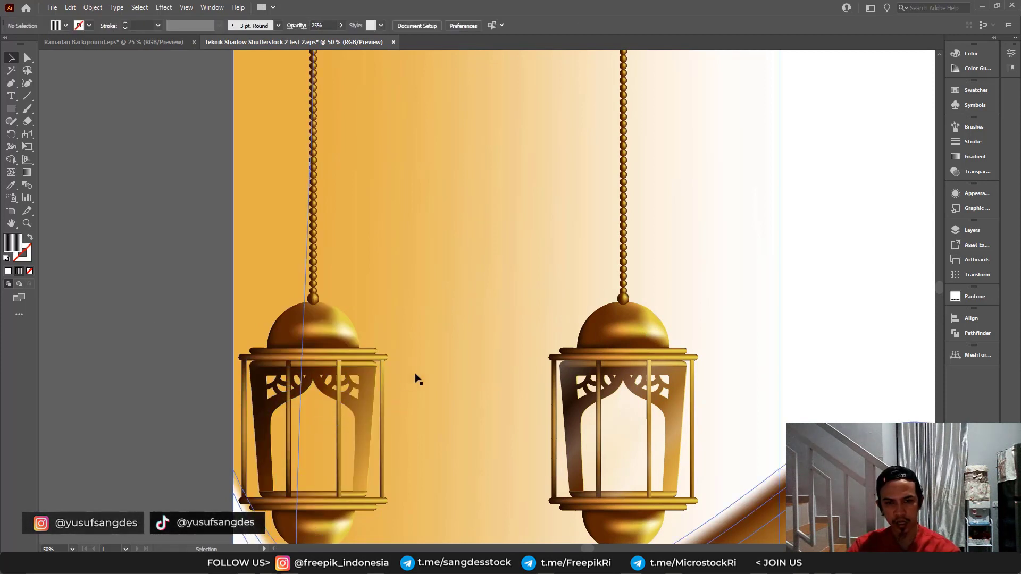
{"action": "key", "text": "ctrl+minus"}
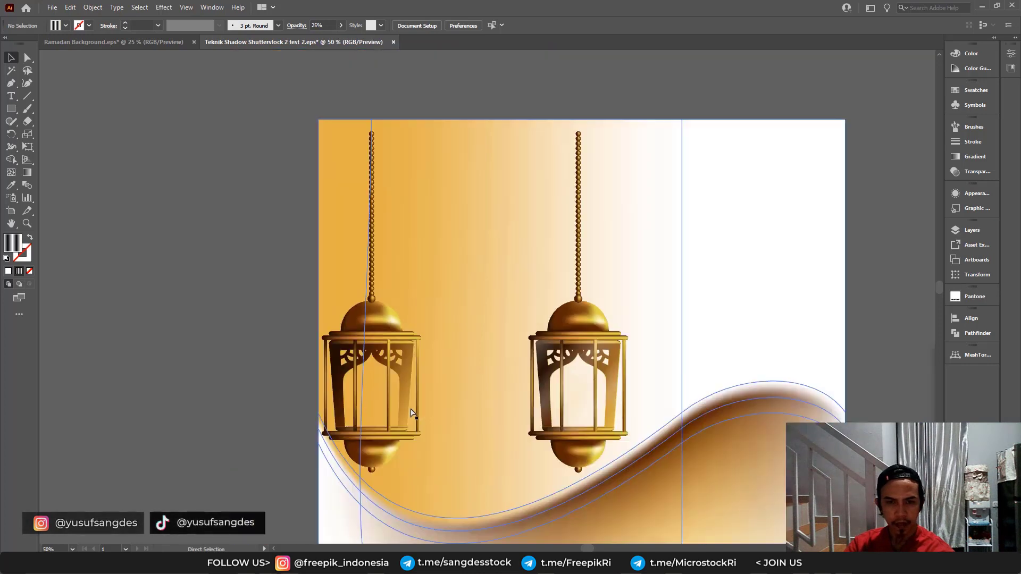
Fill the whole copied lantern with solid black and deselect it
{"action": "key", "text": "v"}
{"action": "left_click", "coordinate": [362, 313]}
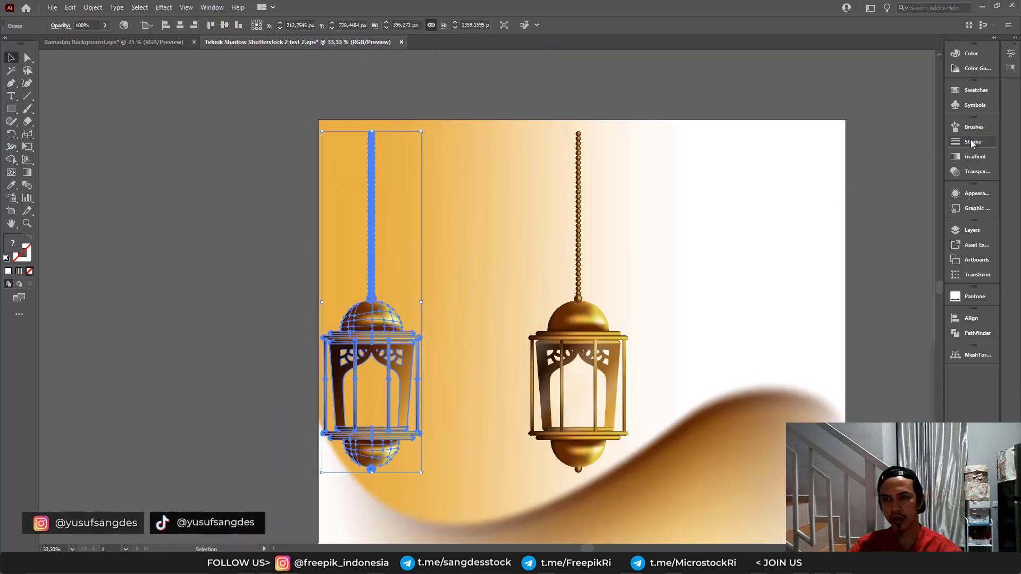
{"action": "left_click", "coordinate": [973, 91]}
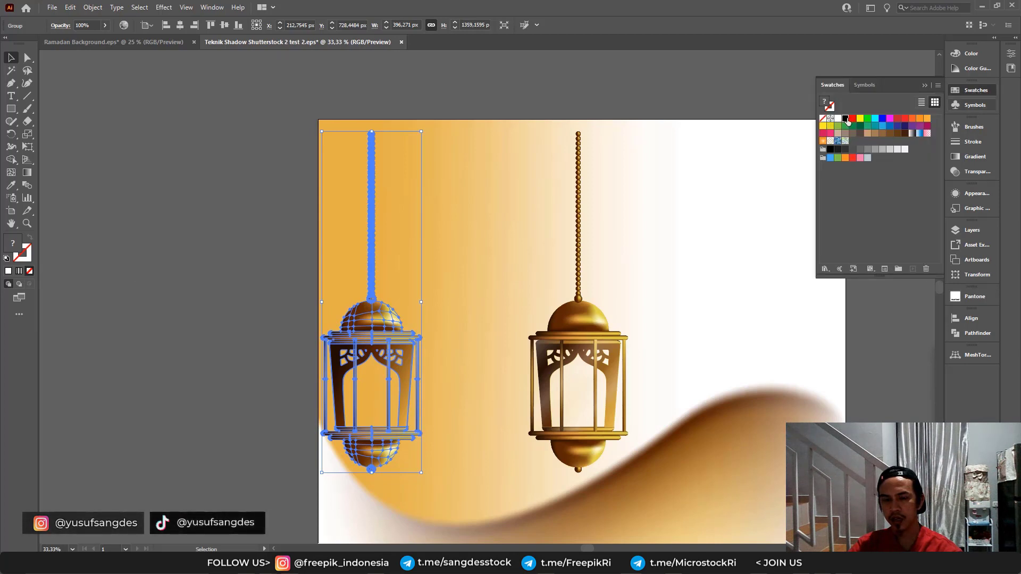
{"action": "left_click", "coordinate": [846, 119]}
{"action": "left_click", "coordinate": [254, 307]}
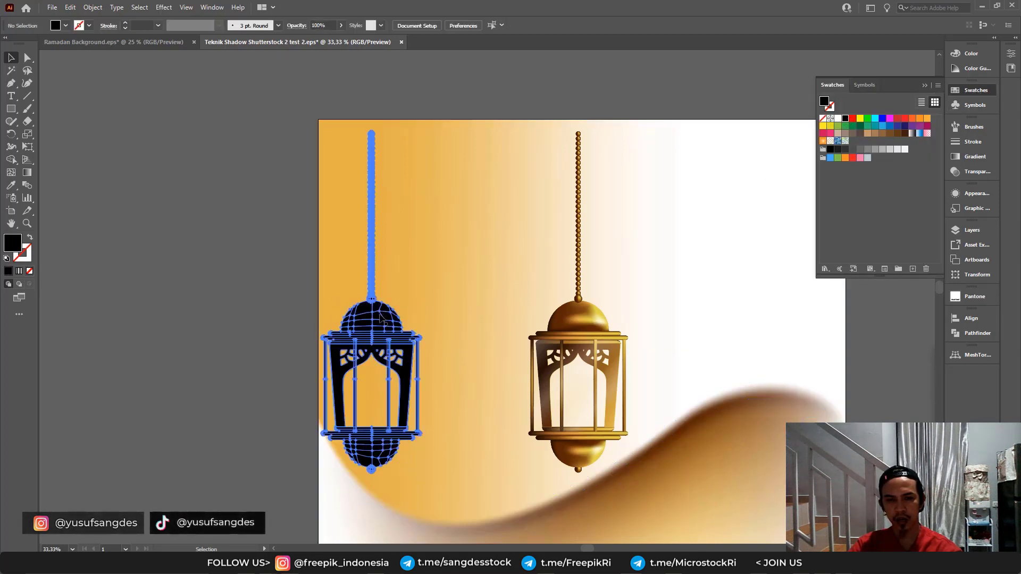
Apply a Gaussian Blur with a 10-pixel radius to the black lantern copy and deselect it
{"action": "left_click", "coordinate": [380, 317]}
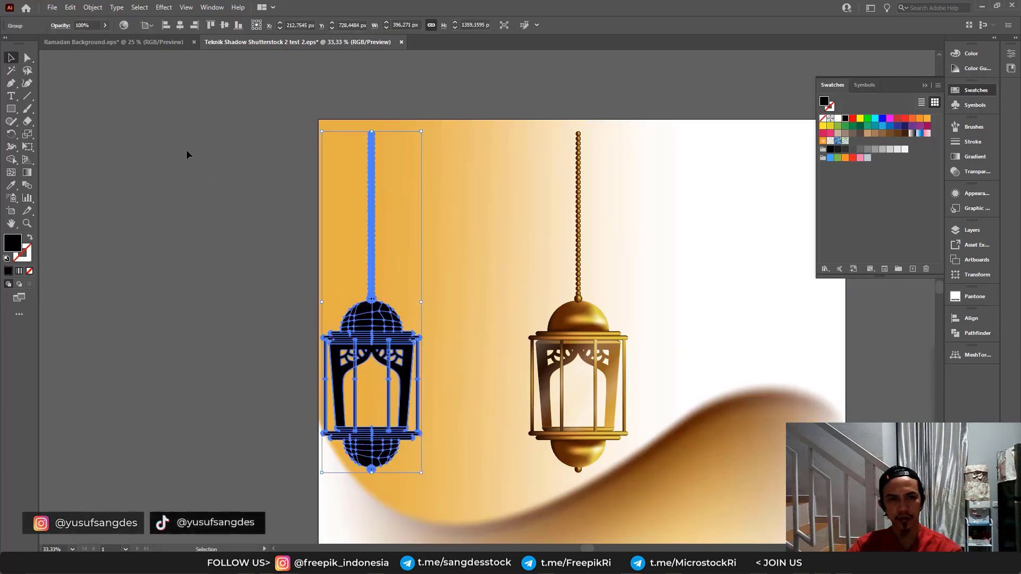
{"action": "left_click", "coordinate": [164, 7]}
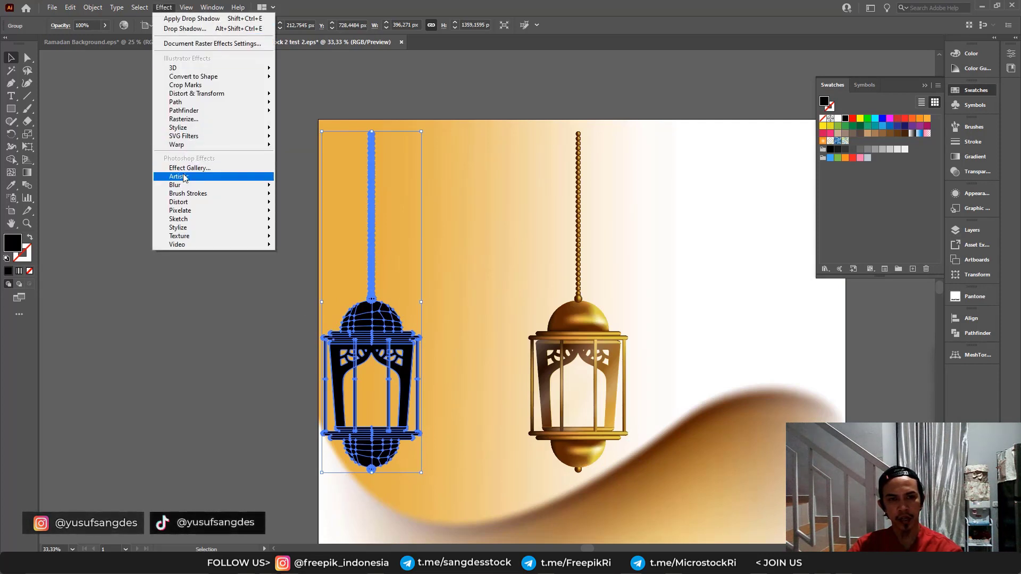
{"action": "mouse_move", "coordinate": [188, 186]}
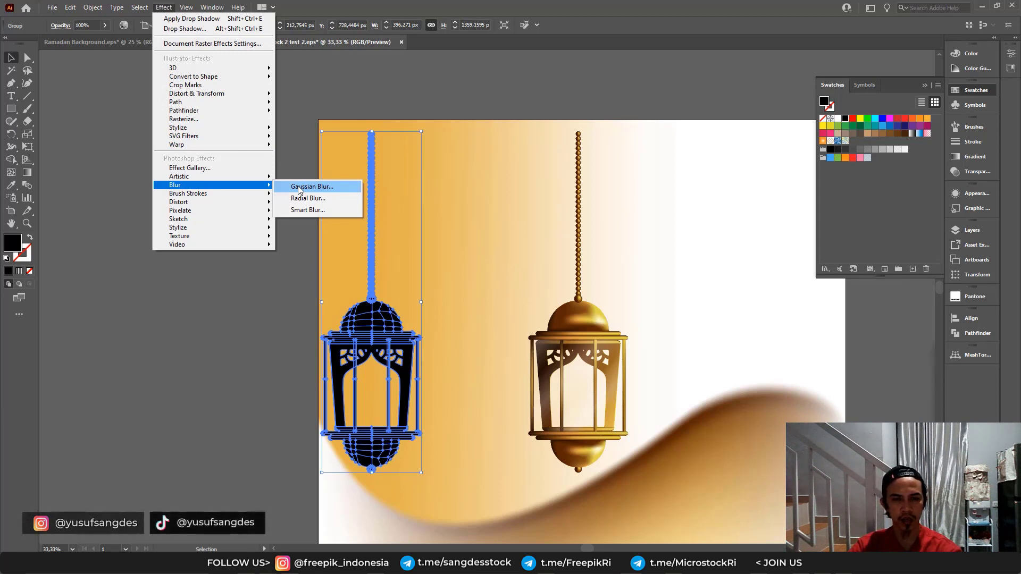
{"action": "left_click", "coordinate": [299, 187]}
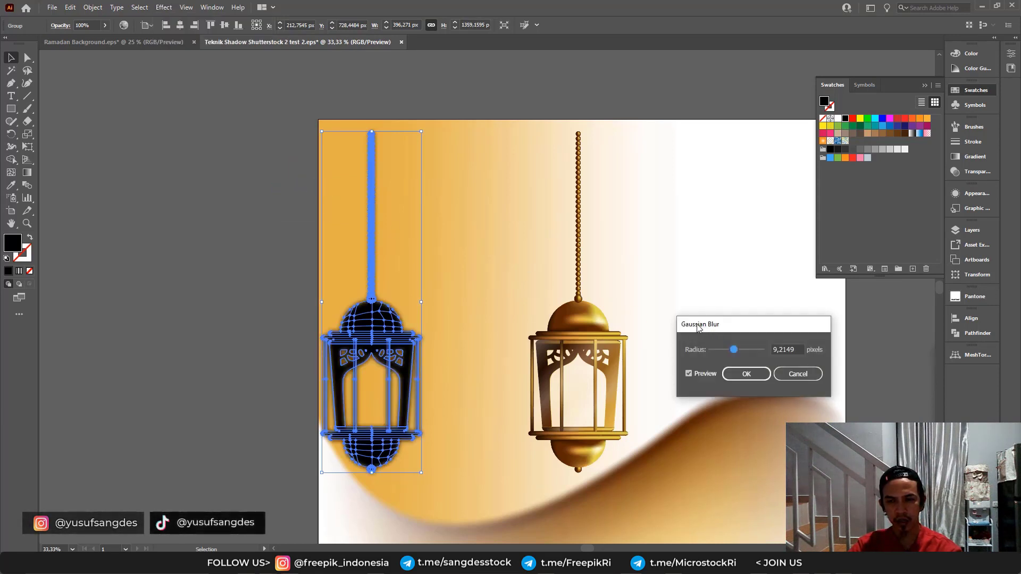
{"action": "left_click_drag", "start_coordinate": [800, 349], "coordinate": [768, 350]}
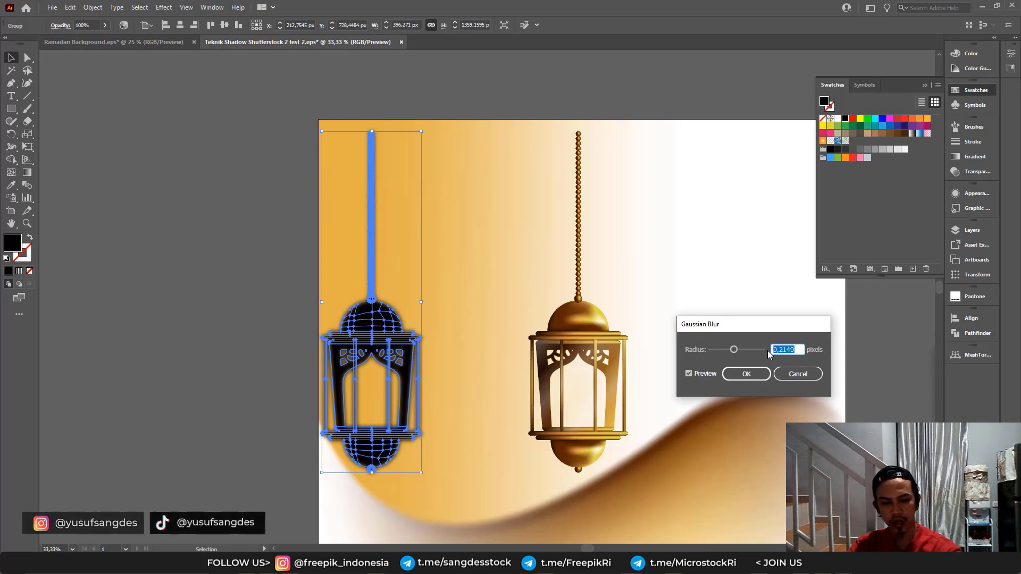
{"action": "type", "text": "10"}
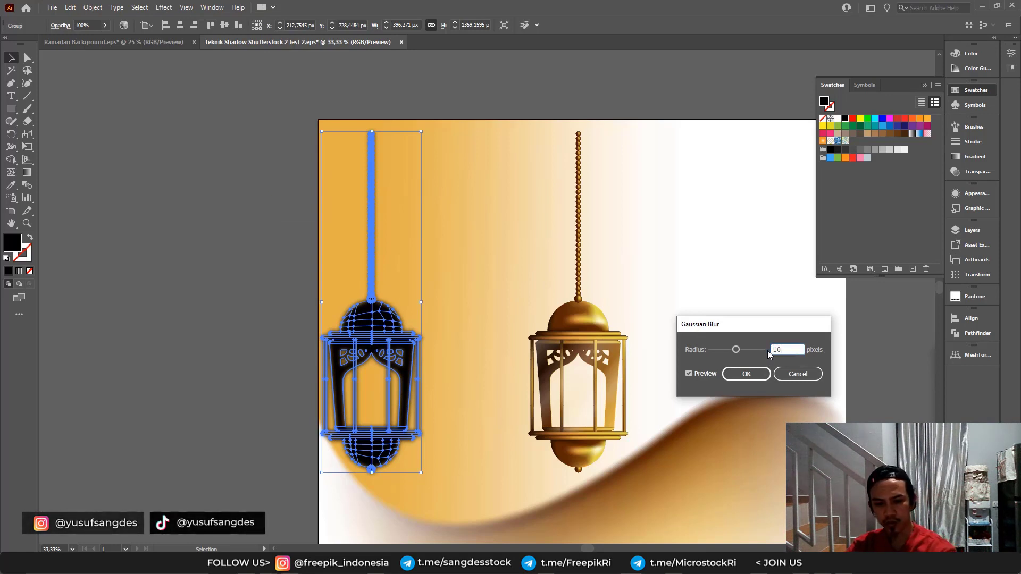
{"action": "left_click", "coordinate": [747, 374]}
{"action": "left_click", "coordinate": [263, 353]}
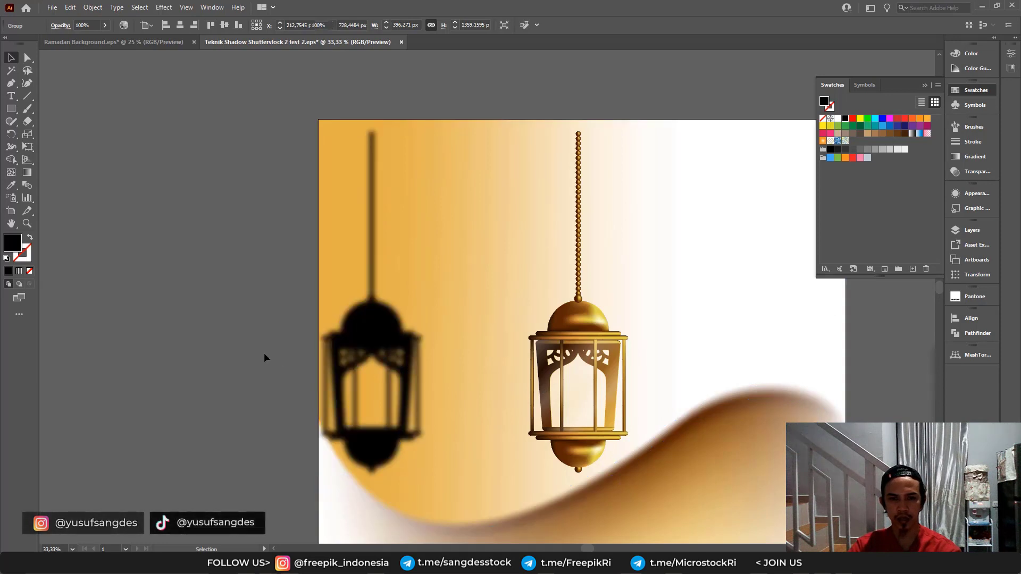
Move the blurred black lantern off the artboard onto the empty canvas beside its orange edge and deselect it
{"action": "left_click_drag", "start_coordinate": [387, 343], "coordinate": [233, 324]}
{"action": "left_click", "coordinate": [277, 316]}
{"action": "key", "text": "ctrl+plus"}
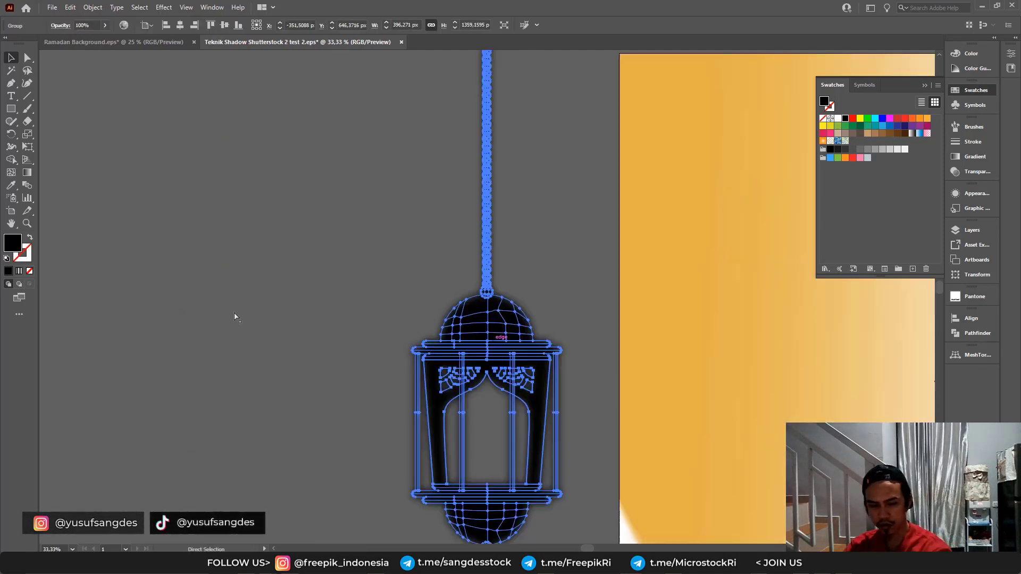
{"action": "left_click_drag", "start_coordinate": [629, 322], "coordinate": [513, 338]}
{"action": "left_click", "coordinate": [467, 333]}
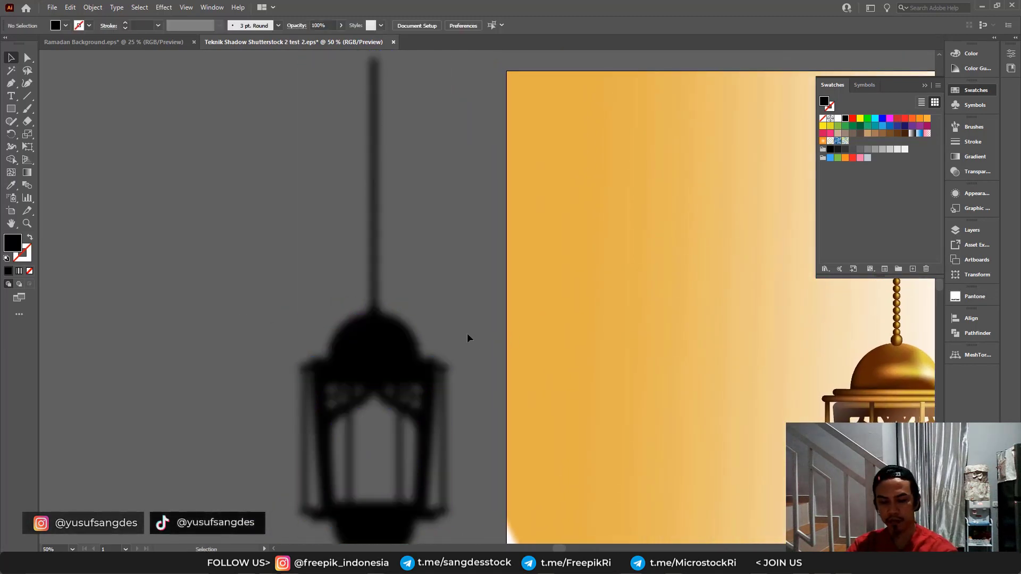
{"action": "key", "text": "ctrl+minus"}
{"action": "left_click_drag", "start_coordinate": [435, 339], "coordinate": [418, 345]}
{"action": "left_click", "coordinate": [463, 290]}
{"action": "left_click", "coordinate": [375, 330]}
{"action": "left_click", "coordinate": [168, 226]}
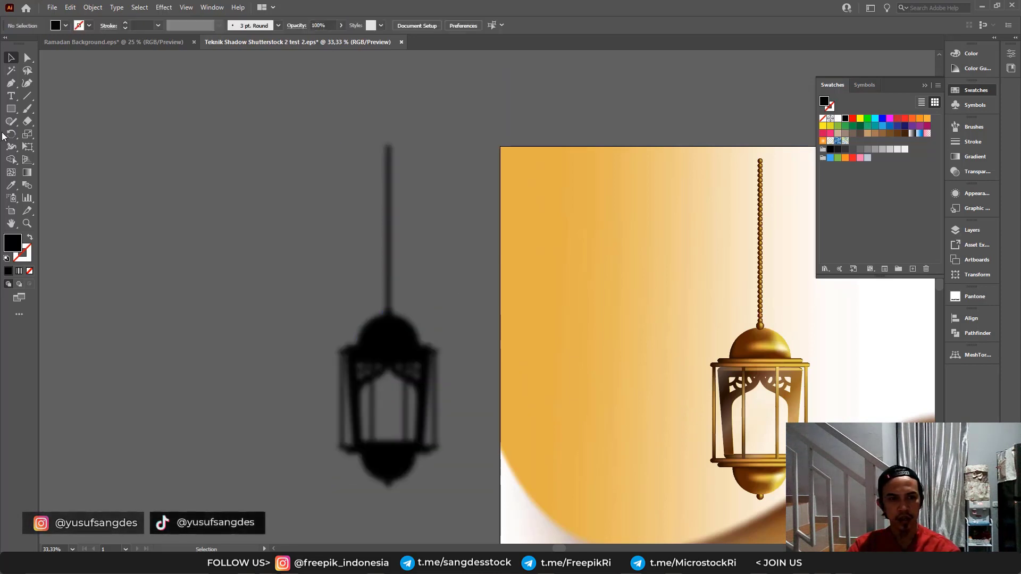
Add a white rectangle about 739 × 1411 px behind the blurred lantern, leaving a margin all around it
{"action": "left_click", "coordinate": [11, 109]}
{"action": "left_click_drag", "start_coordinate": [301, 142], "coordinate": [481, 493]}
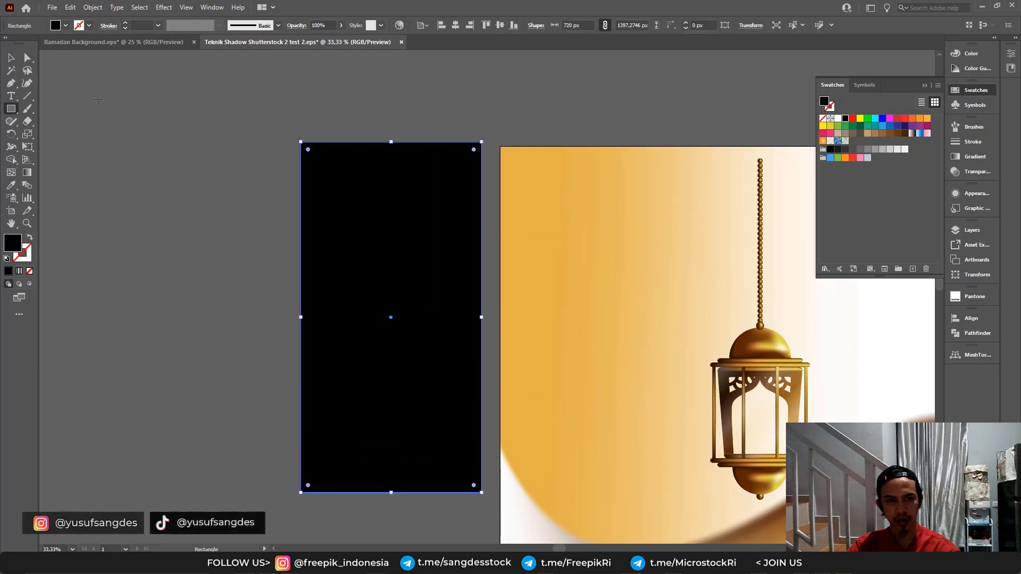
{"action": "key", "text": "v"}
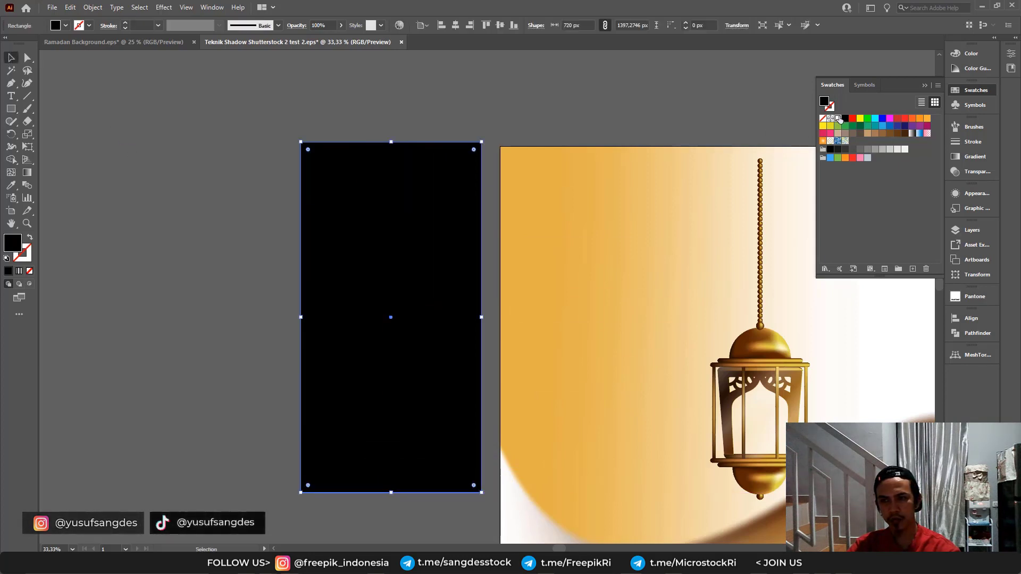
{"action": "left_click", "coordinate": [838, 118]}
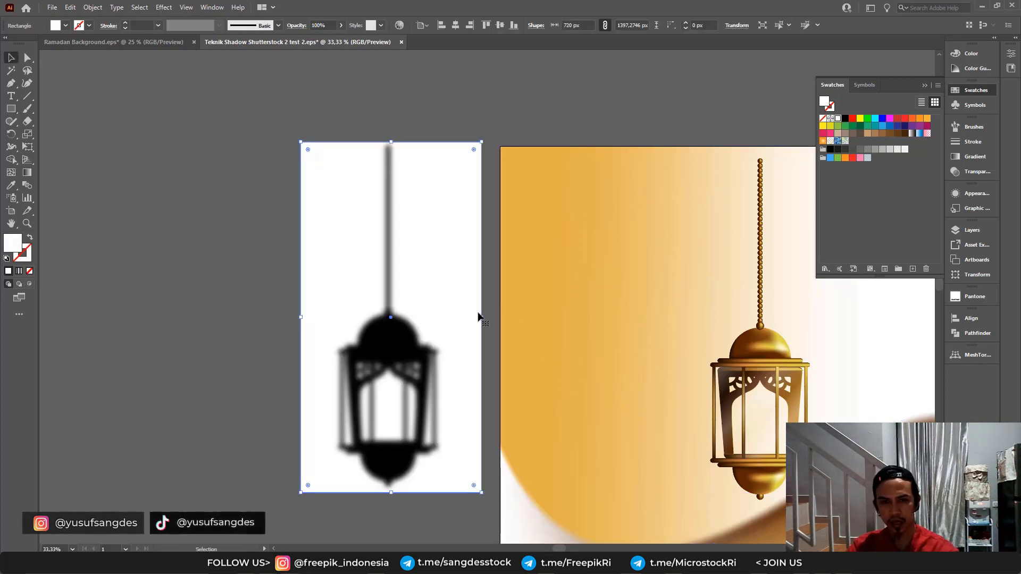
{"action": "left_click_drag", "start_coordinate": [301, 317], "coordinate": [297, 317]}
{"action": "left_click_drag", "start_coordinate": [388, 493], "coordinate": [389, 497]}
{"action": "left_click", "coordinate": [223, 334]}
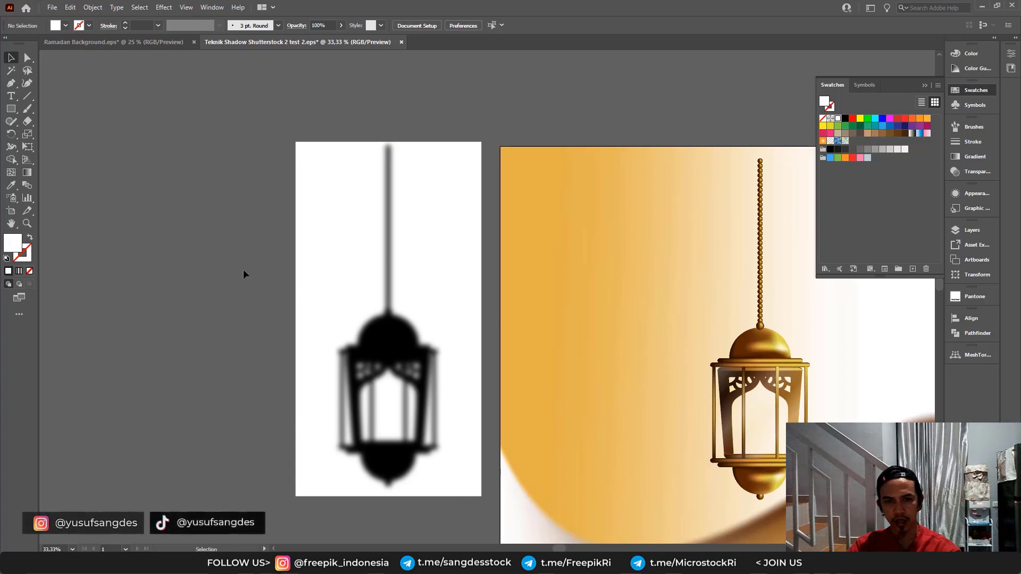
Rasterize the white rectangle and blurred lantern together in RGB at Medium (150 ppi) with a white background
{"action": "left_click_drag", "start_coordinate": [262, 131], "coordinate": [468, 425]}
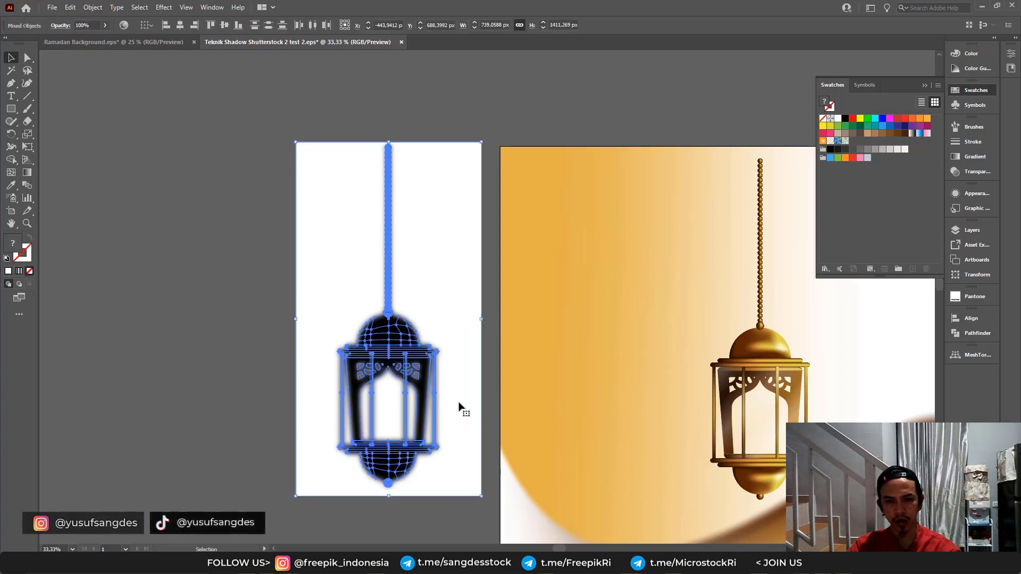
{"action": "left_click", "coordinate": [91, 8]}
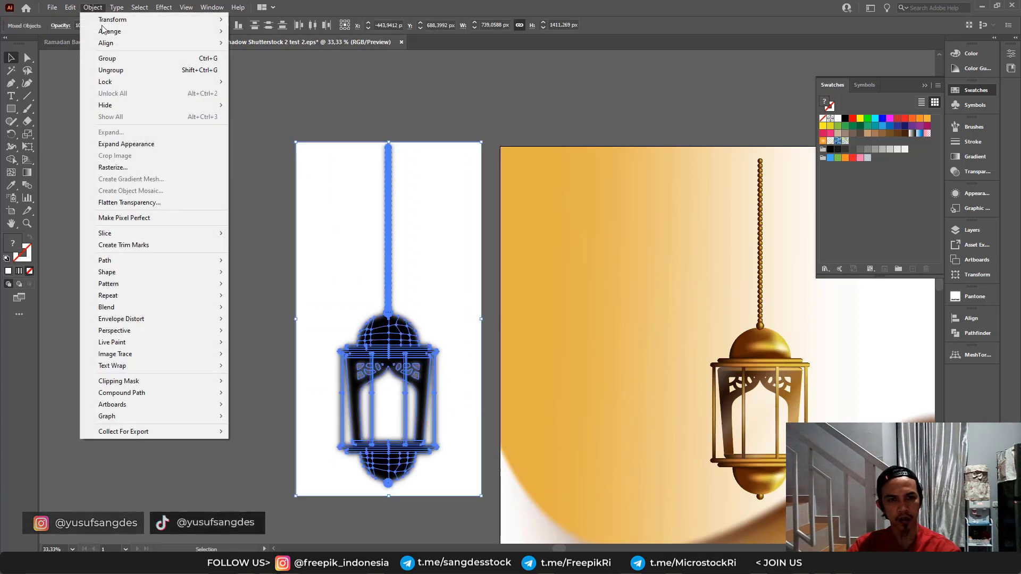
{"action": "left_click", "coordinate": [121, 168]}
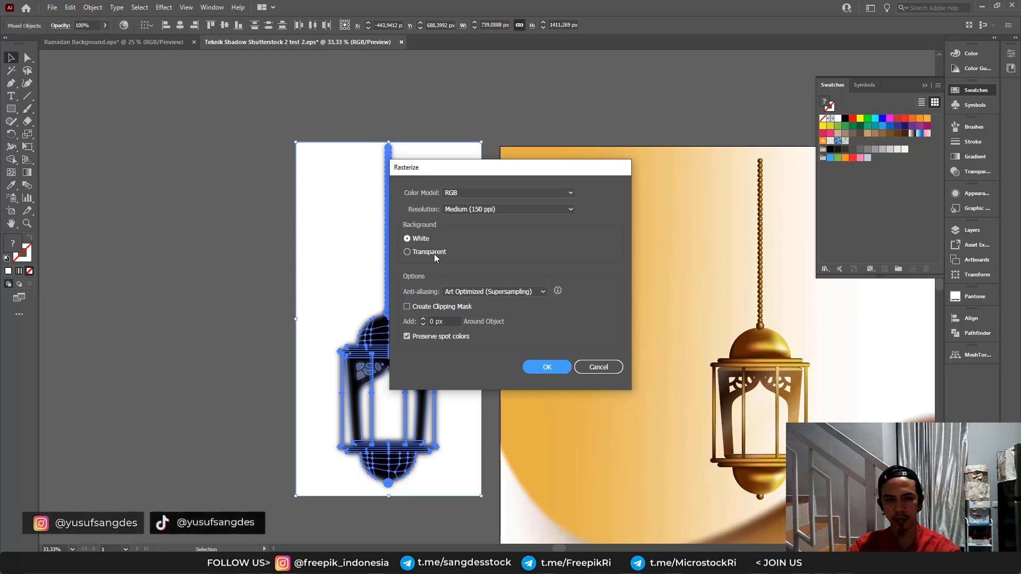
{"action": "left_click", "coordinate": [548, 366]}
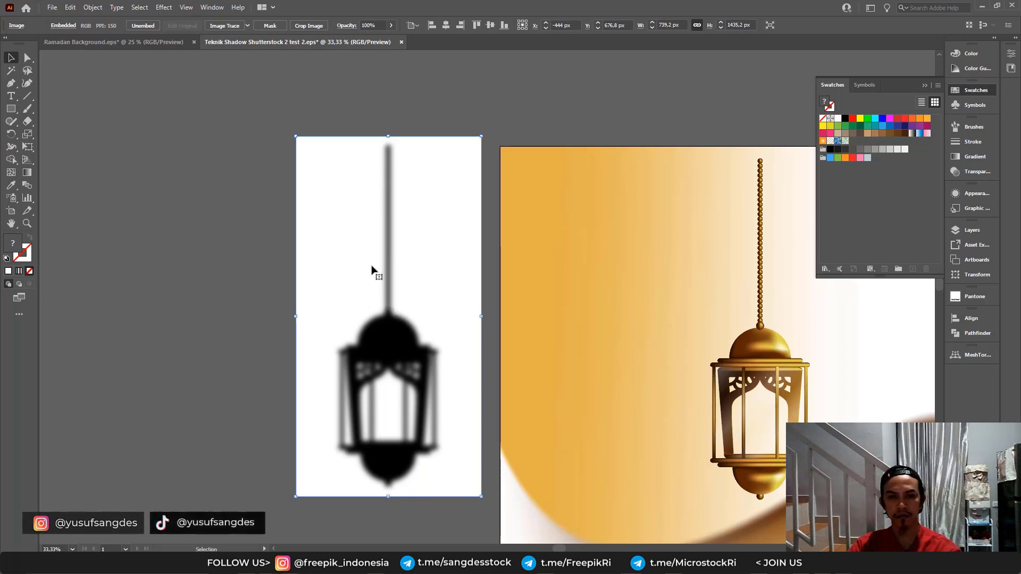
Convert the rasterized lantern image into a gradient mesh with 50 rows, 50 columns, Flat appearance and 100% highlight, and deselect it
{"action": "left_click", "coordinate": [92, 8]}
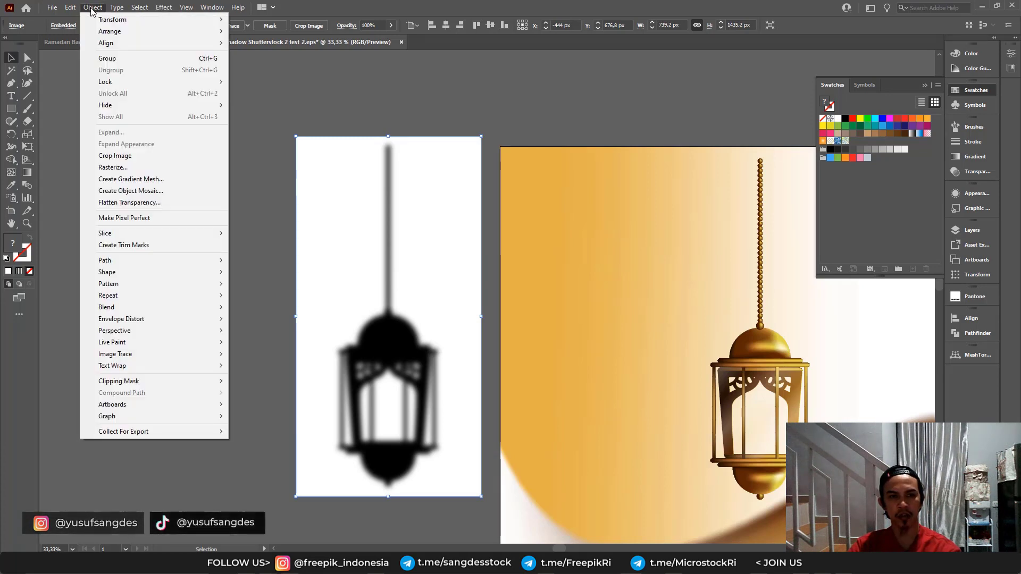
{"action": "left_click", "coordinate": [123, 178]}
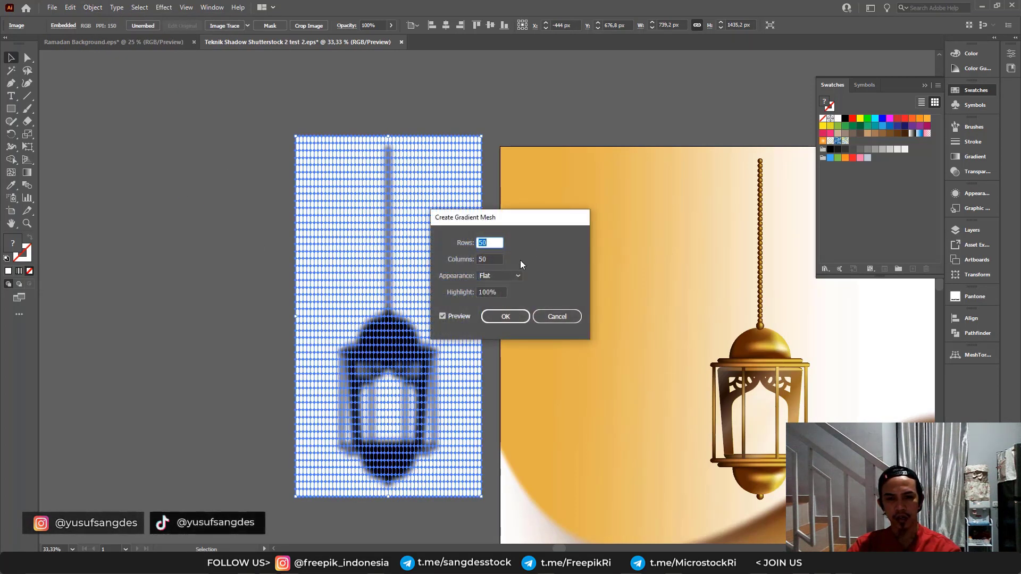
{"action": "left_click", "coordinate": [492, 242]}
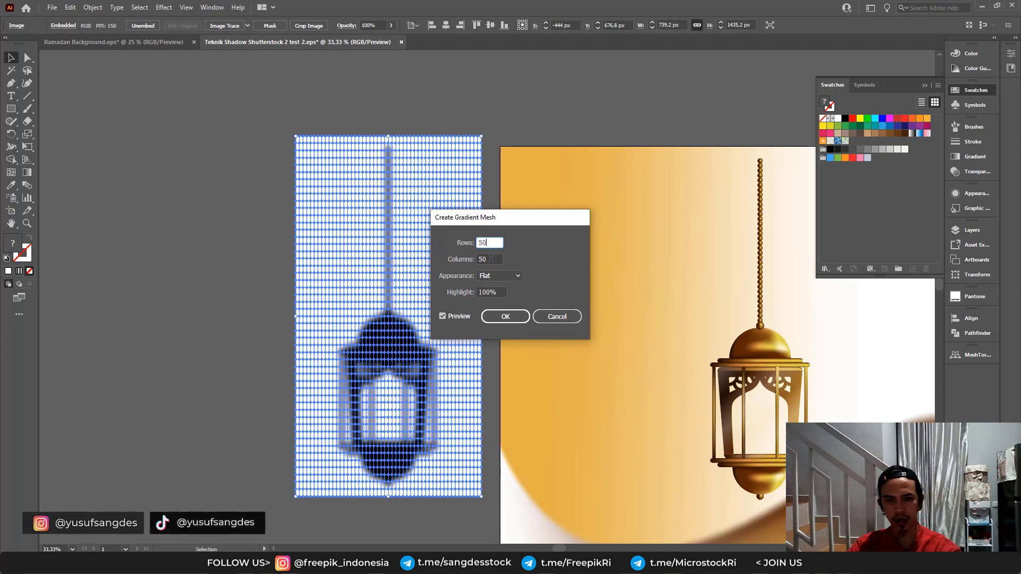
{"action": "left_click", "coordinate": [490, 259]}
{"action": "left_click_drag", "start_coordinate": [488, 243], "coordinate": [470, 242]}
{"action": "left_click", "coordinate": [518, 273]}
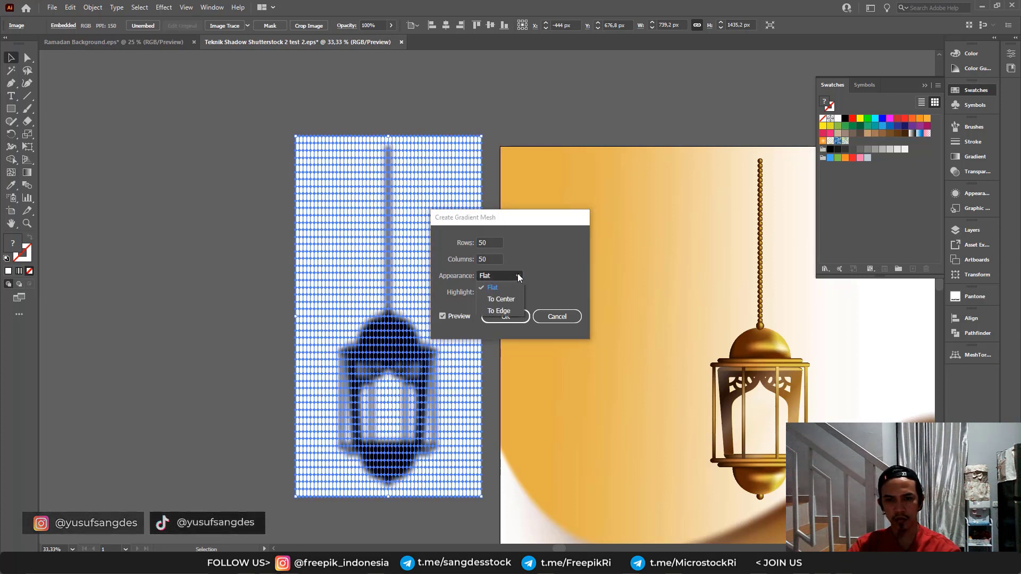
{"action": "left_click", "coordinate": [492, 287]}
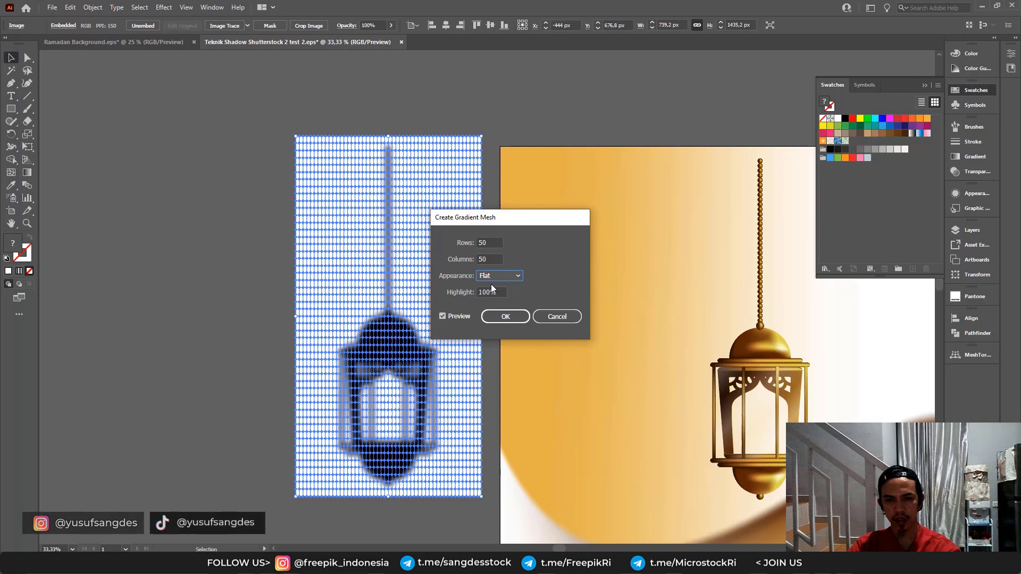
{"action": "left_click", "coordinate": [506, 317]}
{"action": "left_click", "coordinate": [248, 296]}
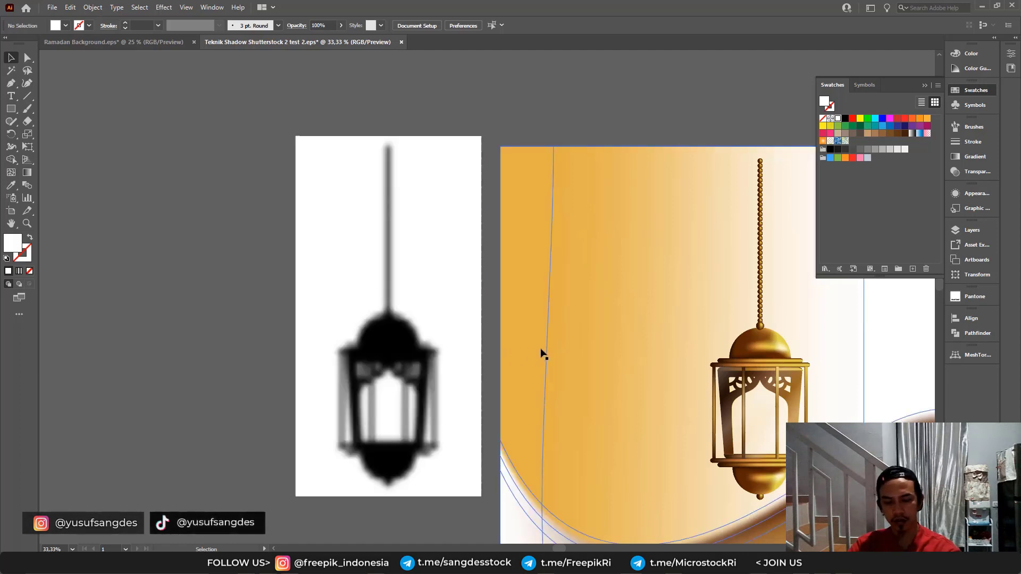
Move the lantern gradient mesh from the empty canvas onto the artboard, partly overlapping the plain golden lantern
{"action": "key", "text": "ctrl+equal"}
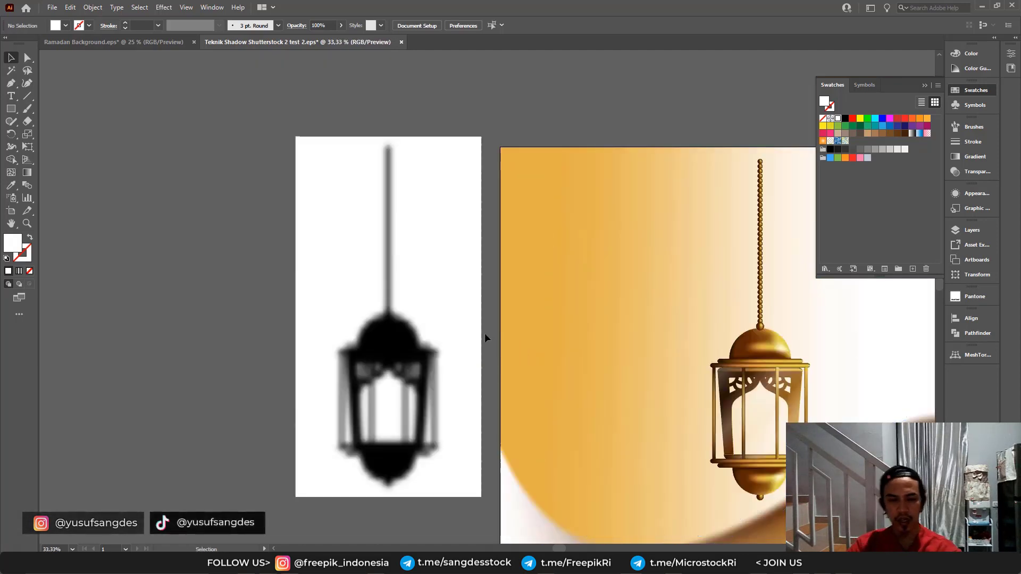
{"action": "left_click", "coordinate": [444, 342]}
{"action": "key", "text": "ctrl+equal"}
{"action": "key", "text": "ctrl+minus"}
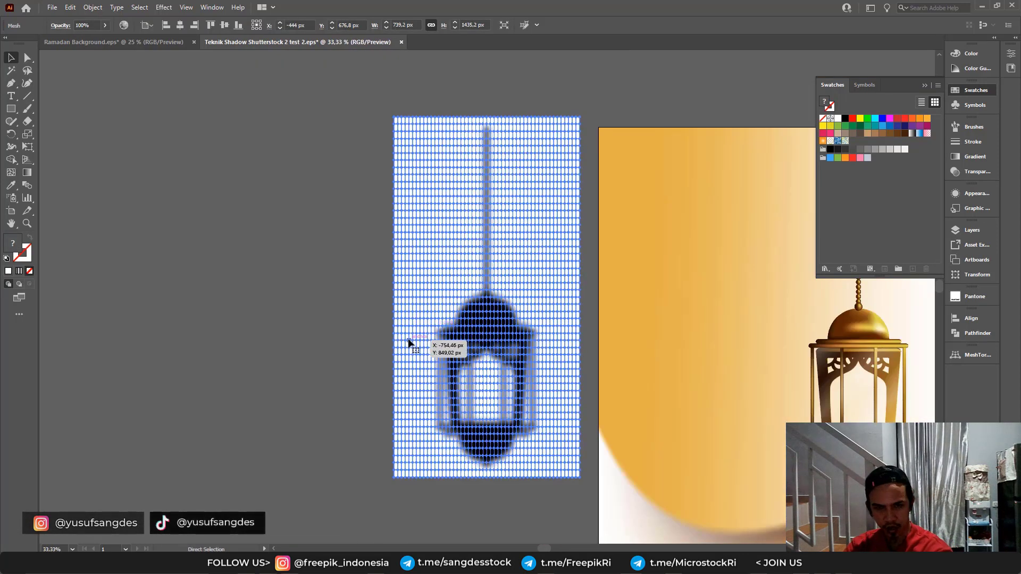
{"action": "mouse_move", "coordinate": [597, 291]}
{"action": "left_mouse_down"}
{"action": "mouse_move", "coordinate": [360, 262]}
{"action": "mouse_move", "coordinate": [404, 282]}
{"action": "mouse_move", "coordinate": [613, 303]}
{"action": "left_mouse_up"}
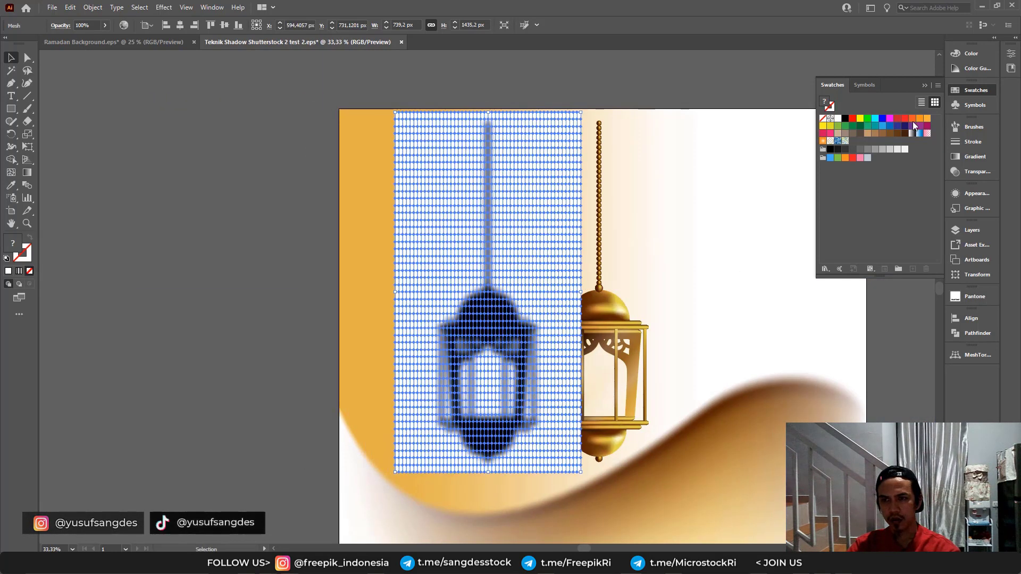
Set the lantern mesh to Multiply blending at 63% opacity and shift it closer to the golden lantern
{"action": "left_click", "coordinate": [974, 157]}
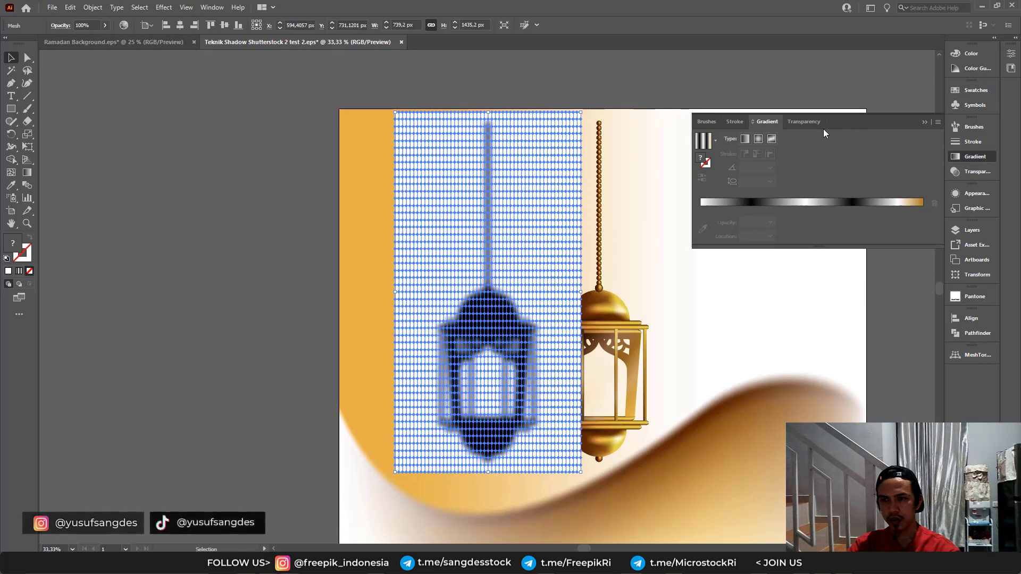
{"action": "left_click", "coordinate": [809, 122]}
{"action": "left_click", "coordinate": [850, 138]}
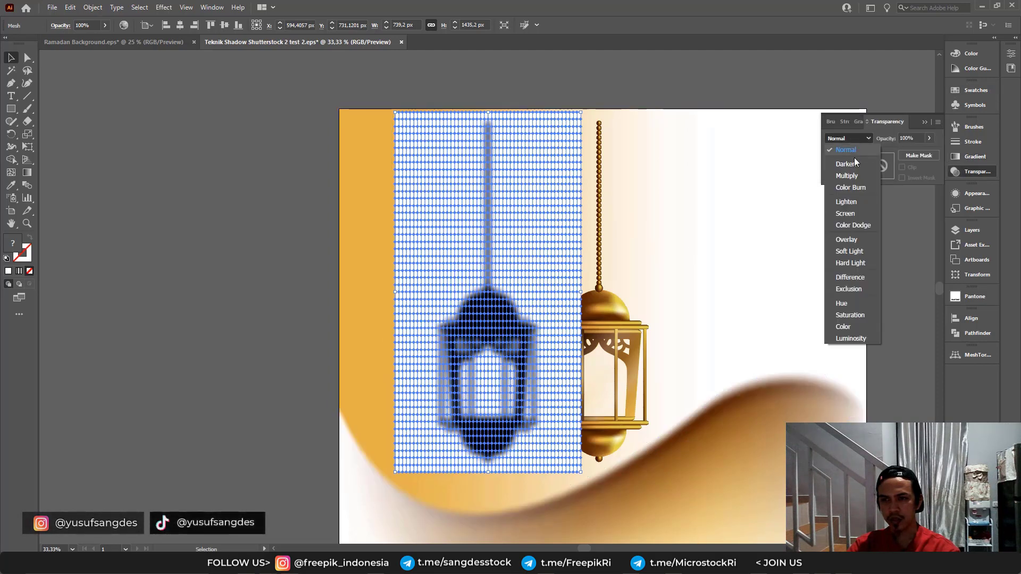
{"action": "left_click", "coordinate": [851, 176]}
{"action": "left_click_drag", "start_coordinate": [503, 322], "coordinate": [542, 320]}
{"action": "left_click", "coordinate": [930, 138]}
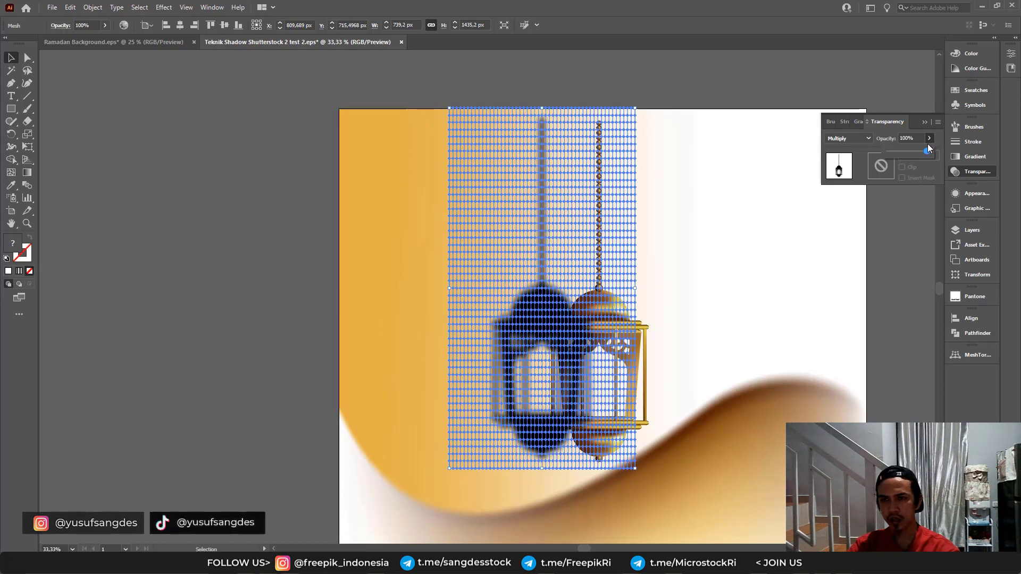
{"action": "left_click_drag", "start_coordinate": [927, 152], "coordinate": [913, 152]}
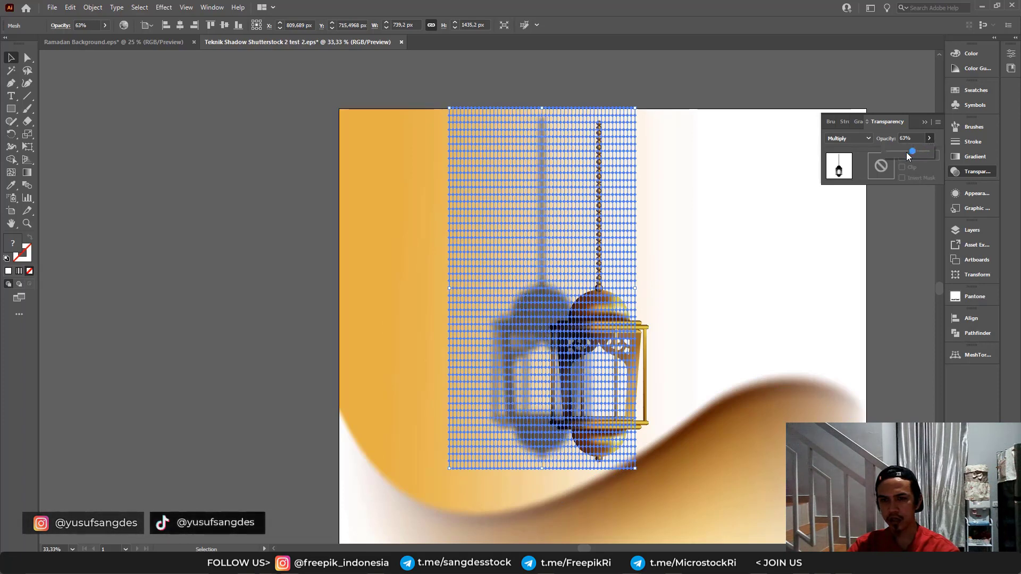
Arrange the mesh shadow behind the golden lantern and deselect it
{"action": "left_click", "coordinate": [674, 313]}
{"action": "left_click", "coordinate": [627, 325]}
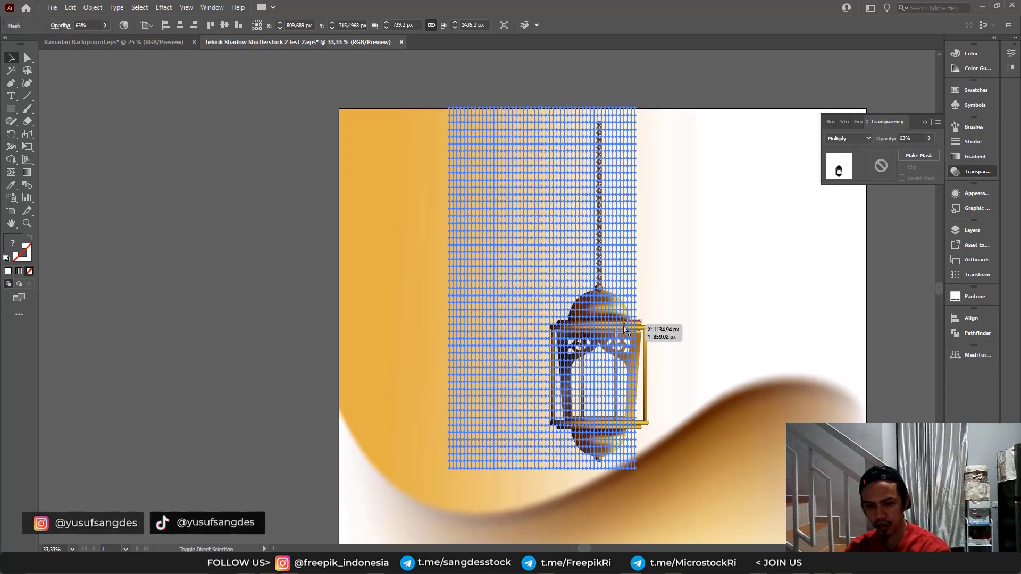
{"action": "left_click", "coordinate": [290, 301]}
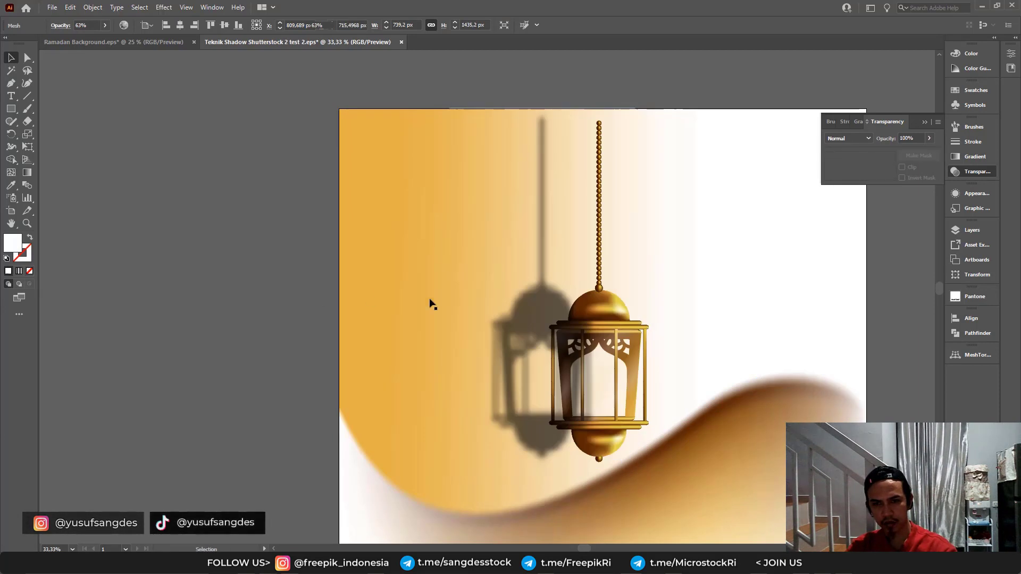
Move the golden lantern over its mesh shadow, leaving a slight offset so the shadow shows along one side
{"action": "left_click", "coordinate": [631, 332]}
{"action": "left_click", "coordinate": [642, 331]}
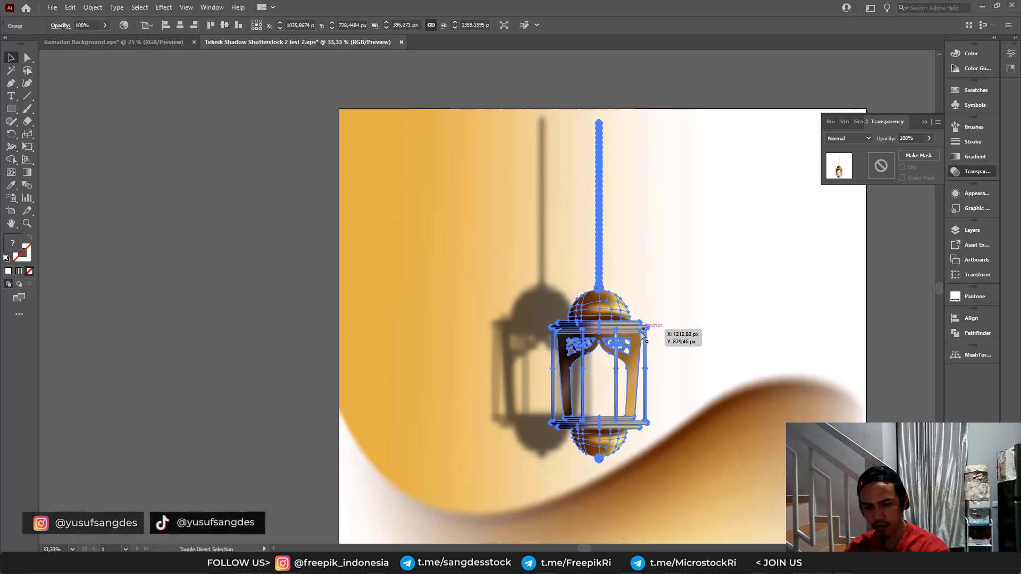
{"action": "left_click_drag", "start_coordinate": [642, 333], "coordinate": [578, 323]}
Group the golden lantern with its mesh shadow, leaving the background out, and deselect the group
{"action": "left_click_drag", "start_coordinate": [502, 80], "coordinate": [570, 256]}
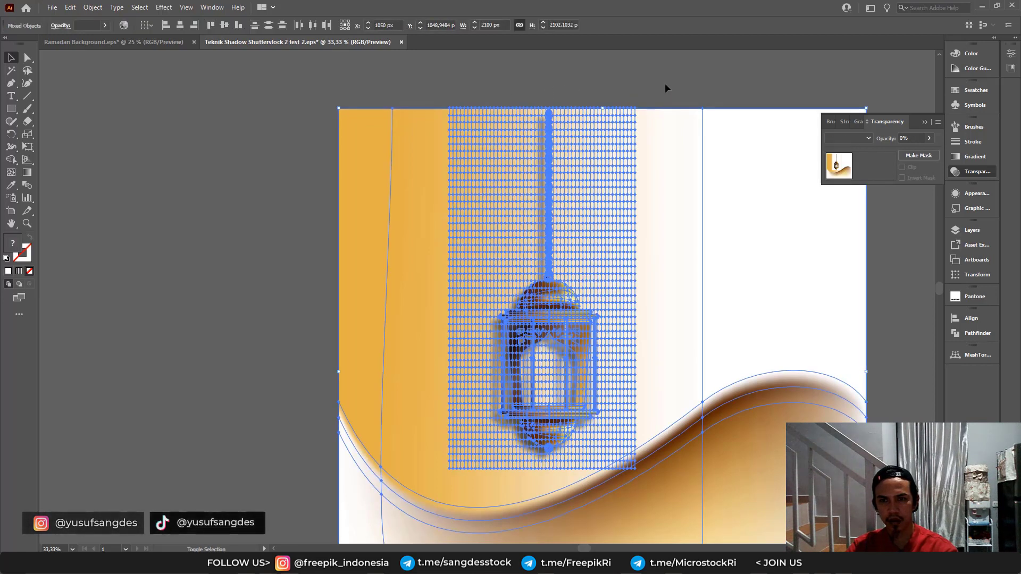
{"action": "left_click_drag", "start_coordinate": [479, 315], "coordinate": [327, 304]}
{"action": "key", "text": "ctrl+z"}
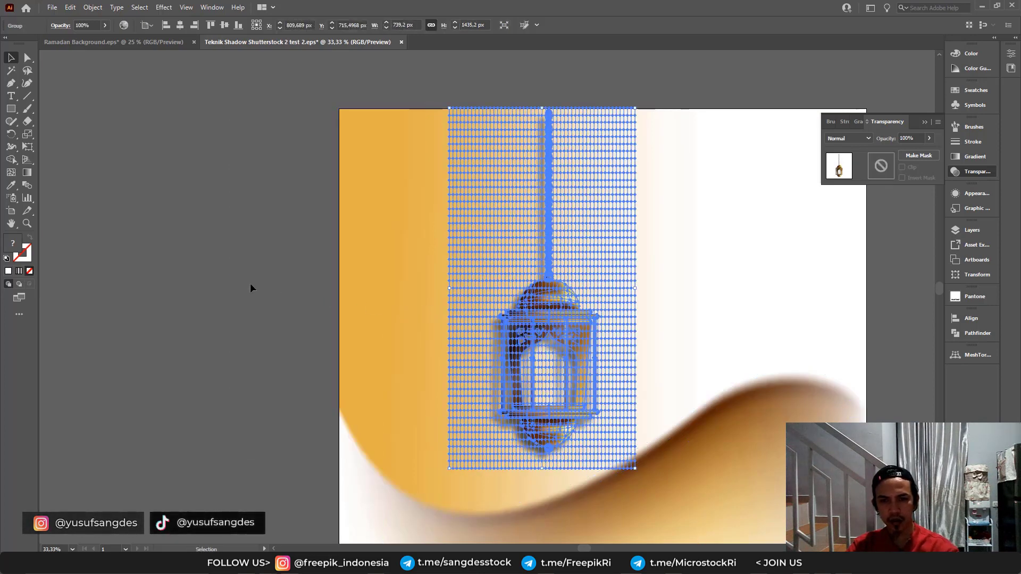
{"action": "left_click", "coordinate": [251, 288]}
Bring the off-artboard glowing lantern group with its mesh shadow onto the artboard beside the plain lantern
{"action": "scroll", "coordinate": [499, 264], "scroll_direction": "right", "scroll_amount": 5}
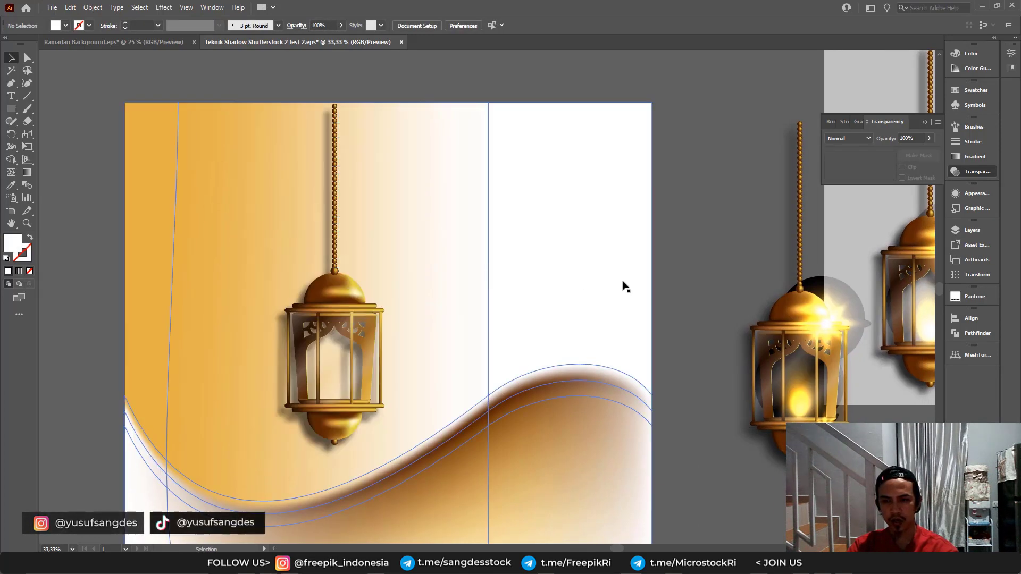
{"action": "left_click", "coordinate": [792, 316]}
{"action": "left_click", "coordinate": [910, 233]}
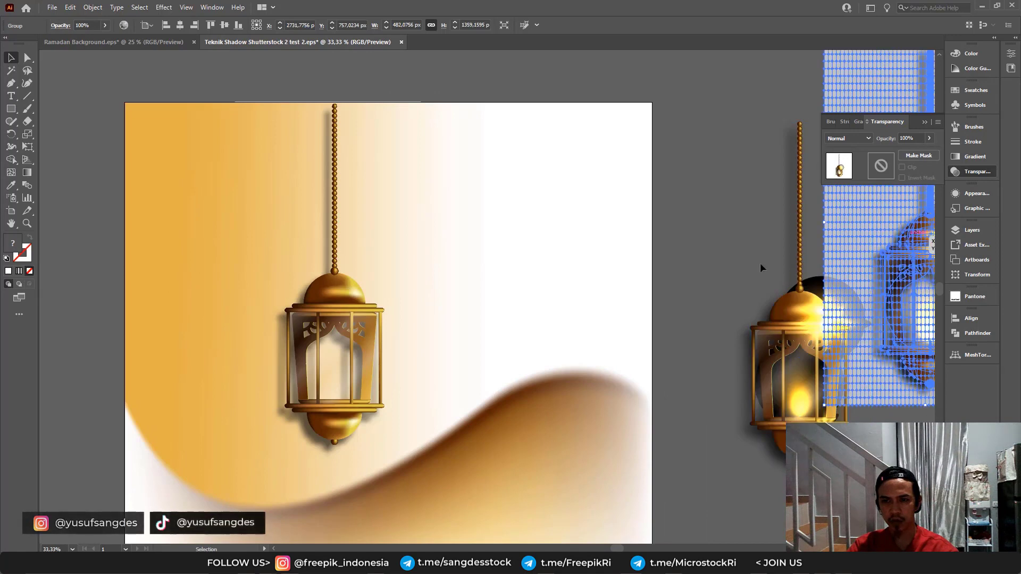
{"action": "left_click_drag", "start_coordinate": [780, 372], "coordinate": [467, 409]}
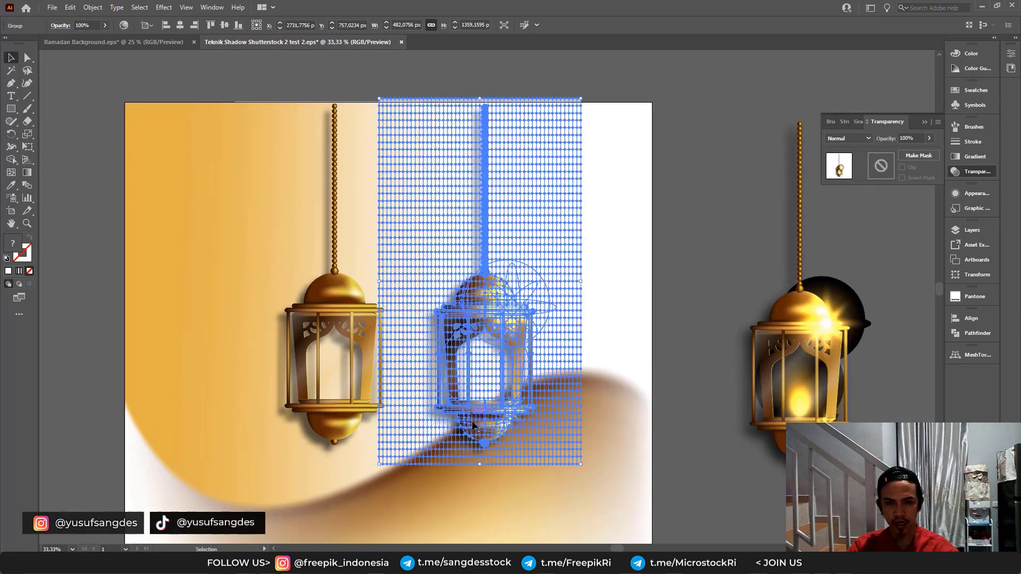
Examine the mesh shadow groups of the plain and glowing lanterns side by side, selecting each in turn
{"action": "left_click", "coordinate": [304, 431]}
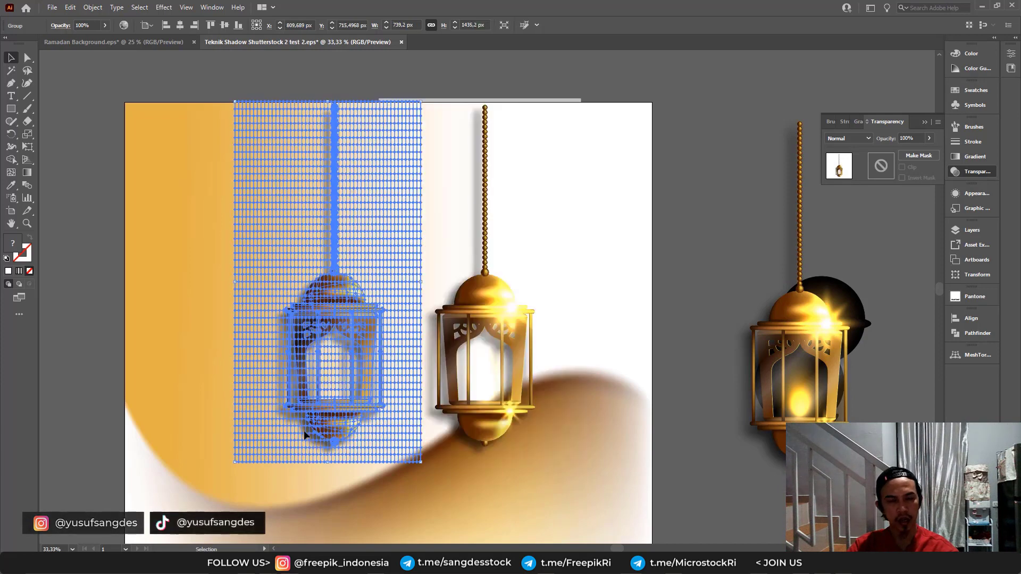
{"action": "key", "text": "ctrl+plus"}
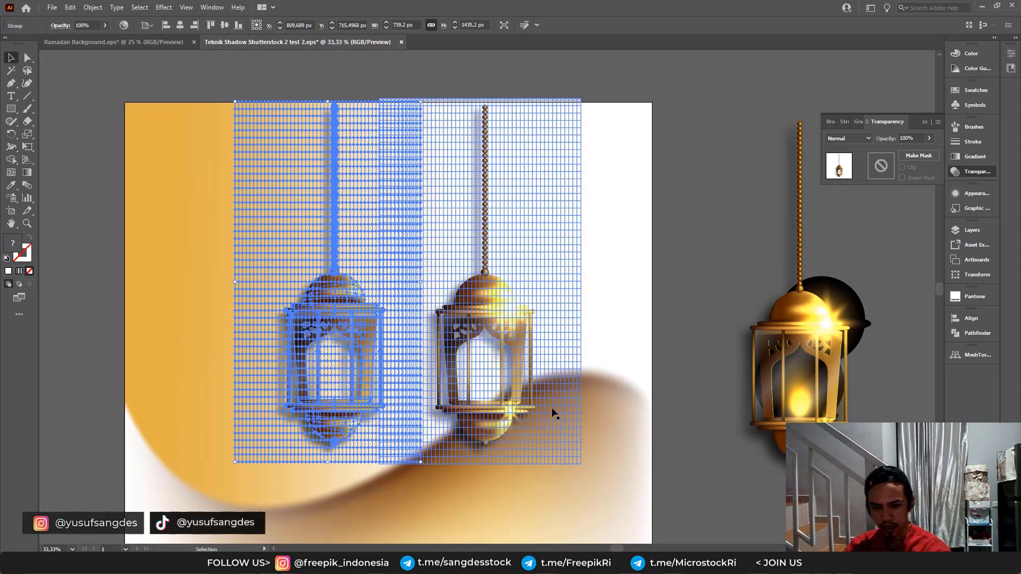
{"action": "key", "text": "ctrl+minus"}
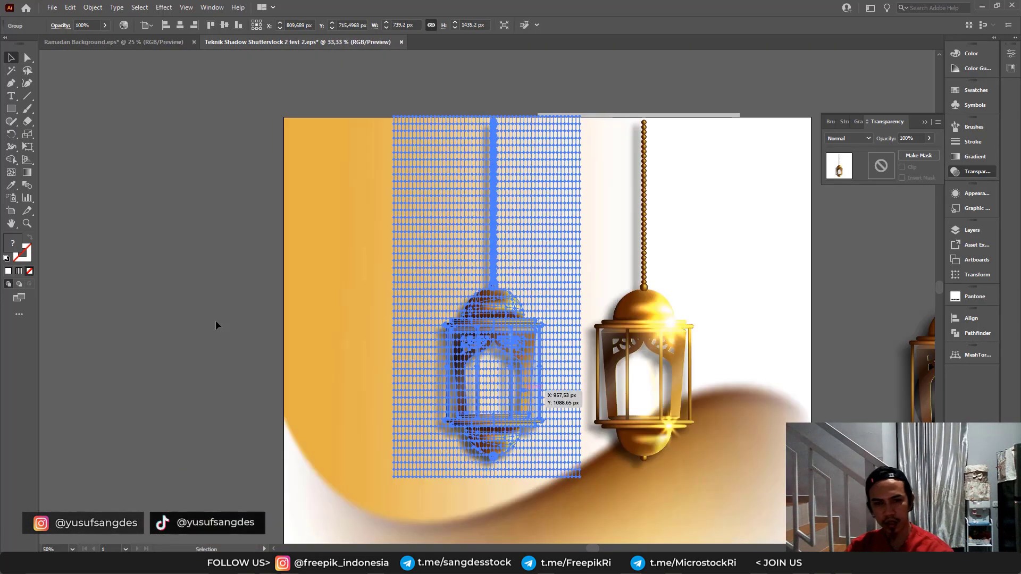
{"action": "left_click", "coordinate": [217, 318]}
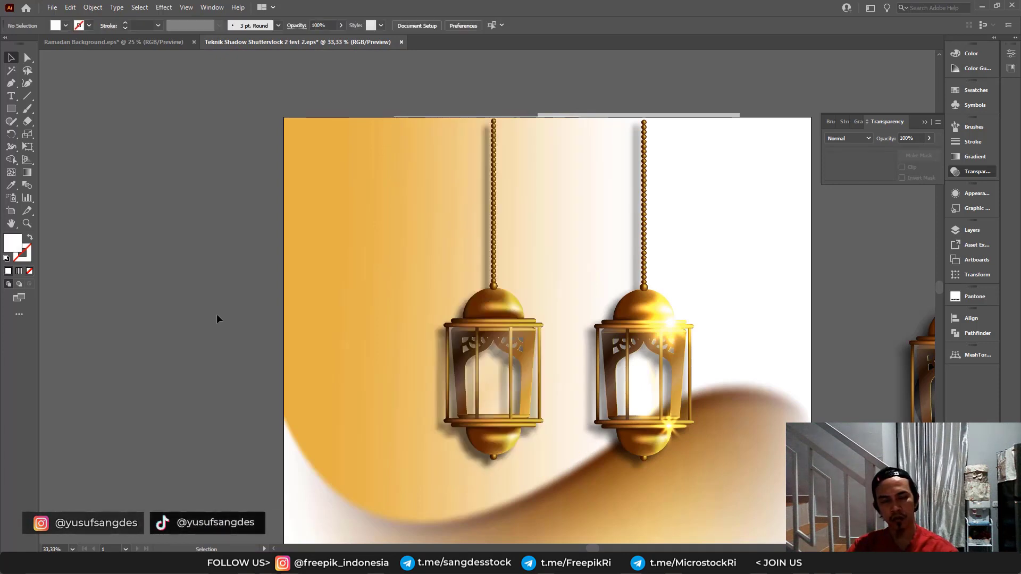
{"action": "left_click", "coordinate": [436, 373]}
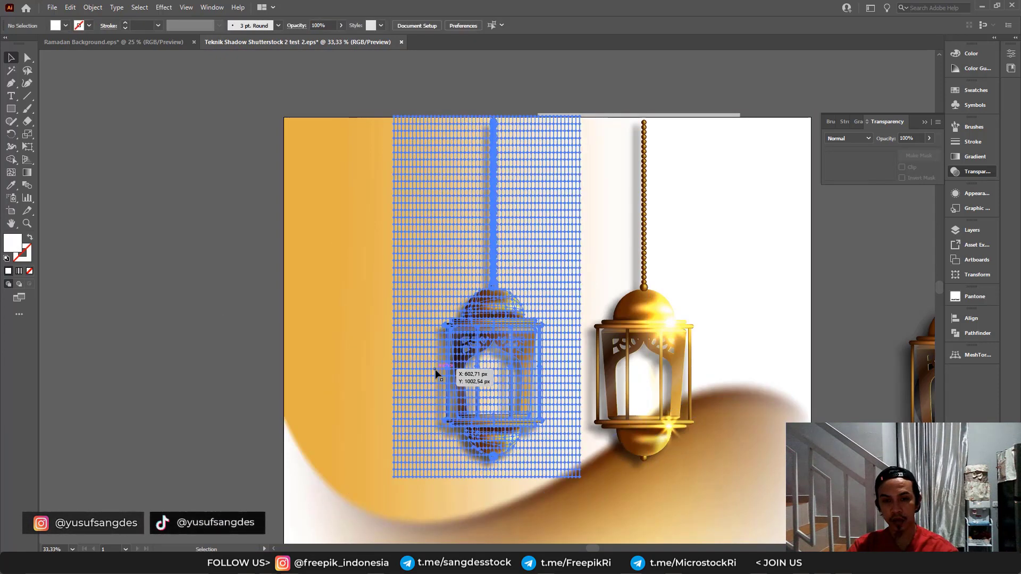
{"action": "left_click", "coordinate": [210, 309]}
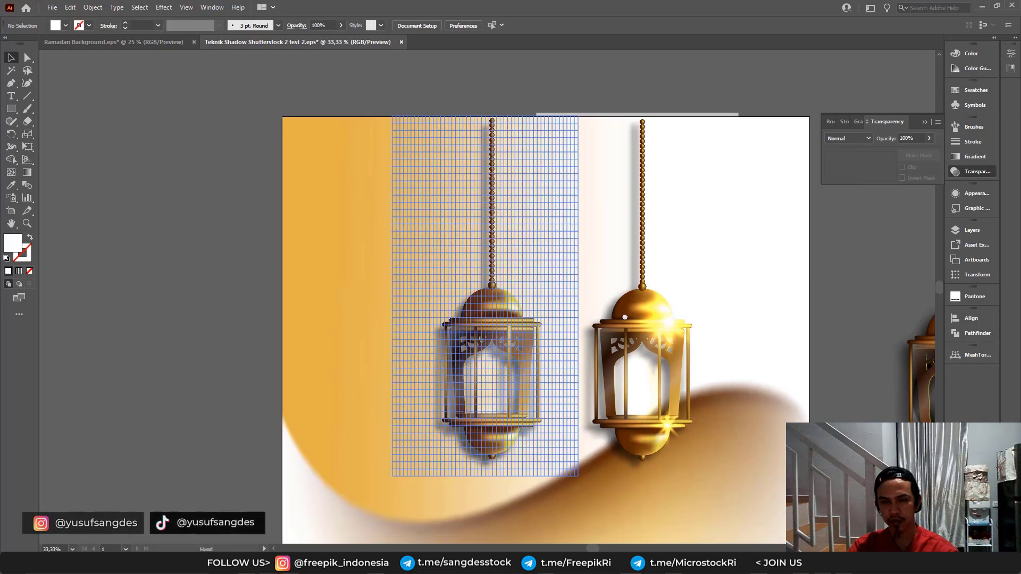
{"action": "left_click_drag", "start_coordinate": [637, 327], "coordinate": [578, 329]}
{"action": "left_click", "coordinate": [576, 326]}
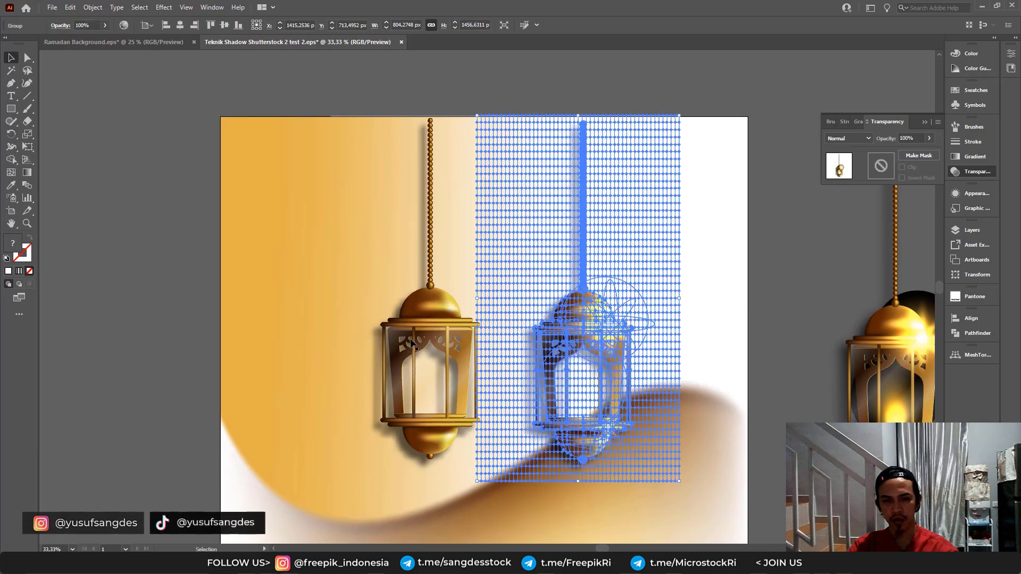
{"action": "left_click", "coordinate": [412, 343]}
{"action": "left_click", "coordinate": [568, 342]}
{"action": "left_click", "coordinate": [791, 329]}
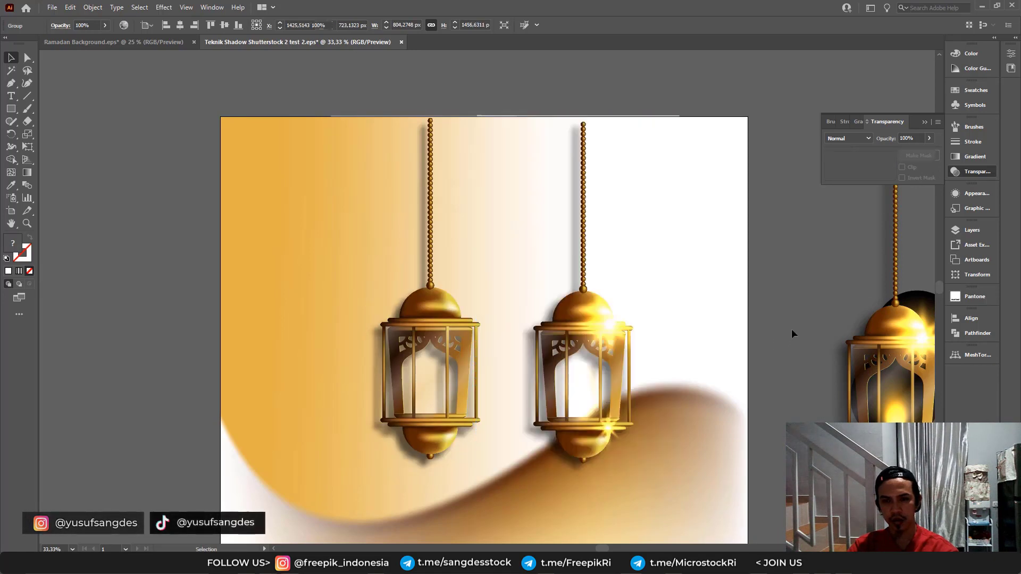
Shift both lantern groups down inside the artboard's upper edge, spacing them further apart and level with each other, and deselect them
{"action": "left_click_drag", "start_coordinate": [792, 313], "coordinate": [701, 314]}
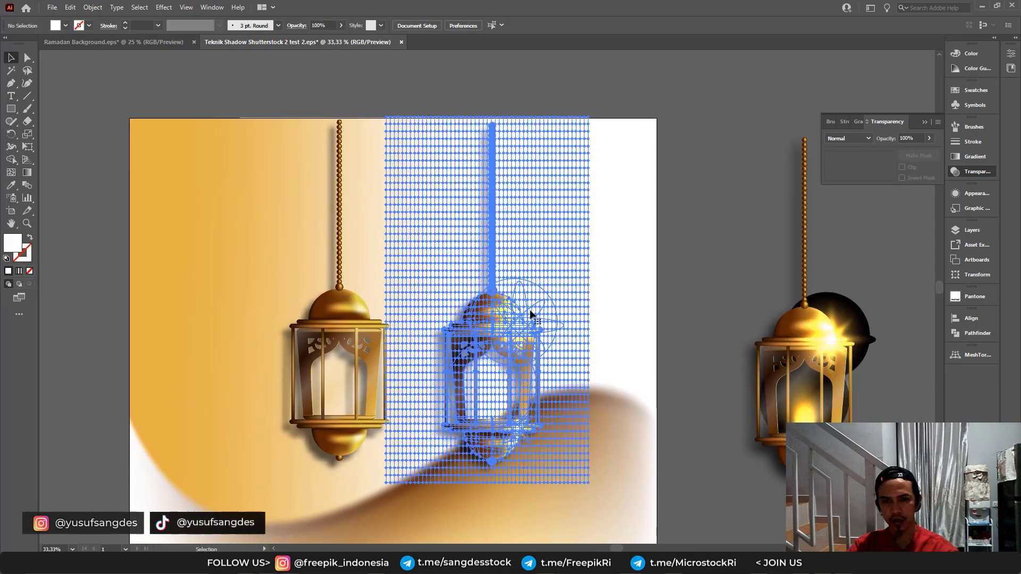
{"action": "left_click_drag", "start_coordinate": [530, 315], "coordinate": [599, 314]}
{"action": "left_click_drag", "start_coordinate": [343, 330], "coordinate": [321, 340]}
{"action": "left_click_drag", "start_coordinate": [559, 345], "coordinate": [490, 354]}
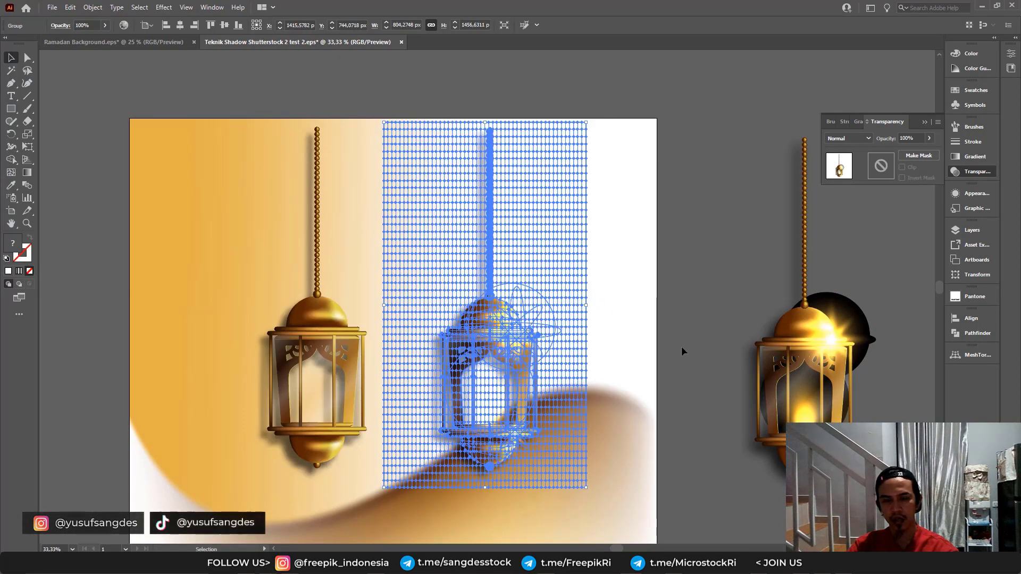
{"action": "left_click", "coordinate": [692, 306]}
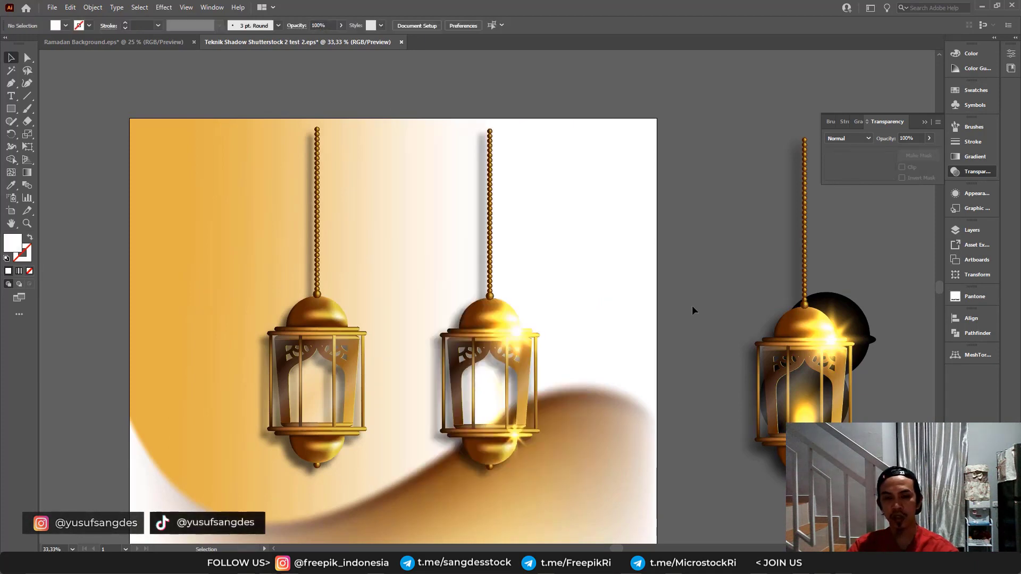
Compare the shadows of both artboard lanterns with the reference glowing lantern on the empty canvas
{"action": "key", "text": "ctrl+minus"}
{"action": "key", "text": "ctrl+plus"}
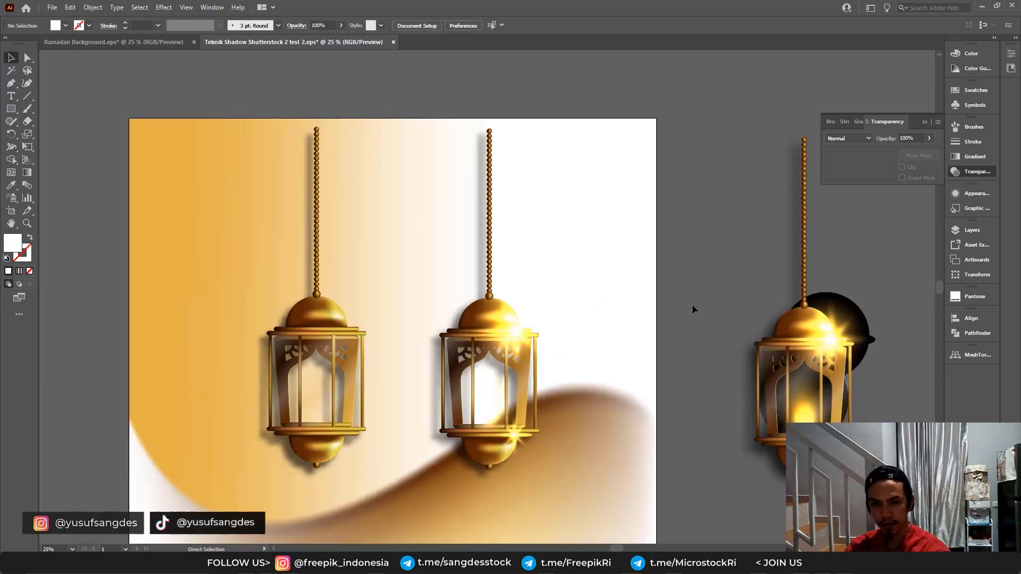
{"action": "left_click_drag", "start_coordinate": [366, 223], "coordinate": [388, 238]}
{"action": "left_click", "coordinate": [512, 331]}
{"action": "left_click", "coordinate": [512, 331]}
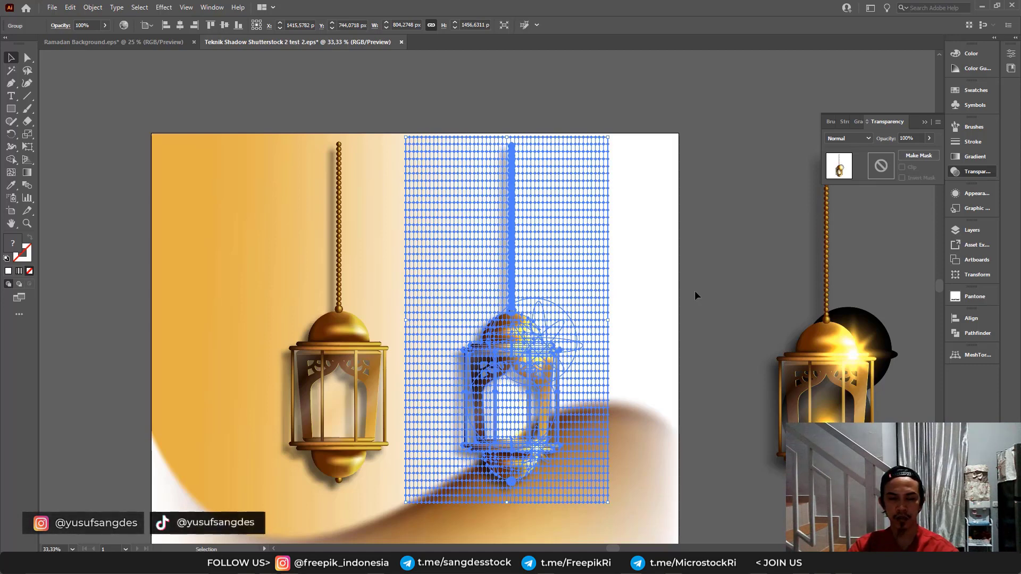
{"action": "left_click", "coordinate": [711, 284]}
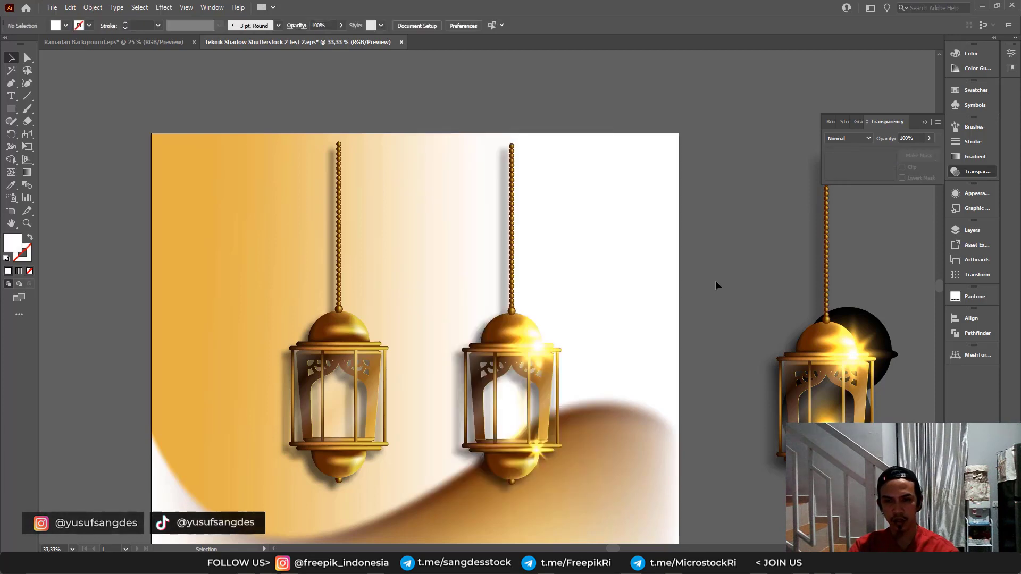
{"action": "key", "text": "space"}
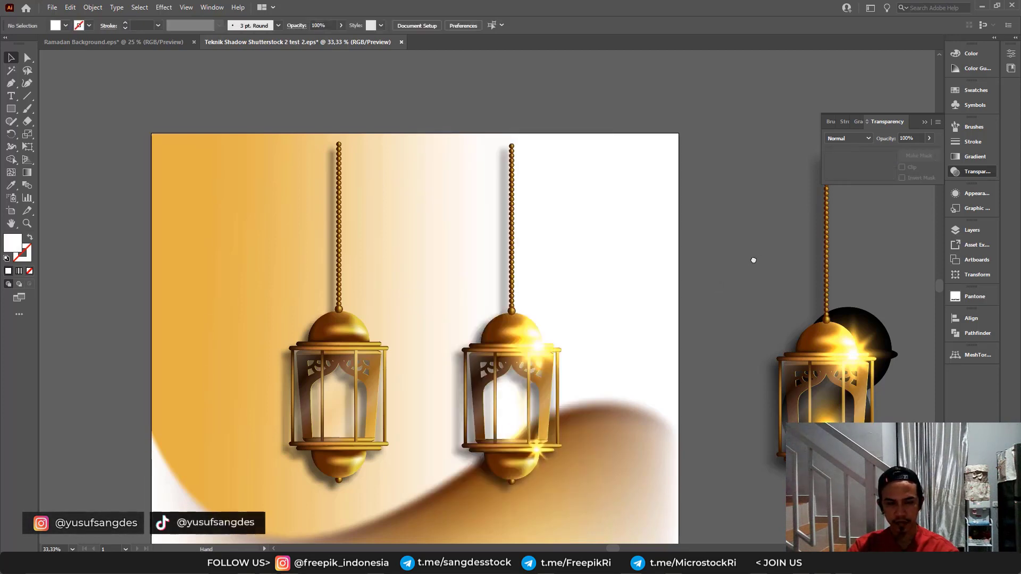
{"action": "left_click_drag", "start_coordinate": [752, 257], "coordinate": [695, 260]}
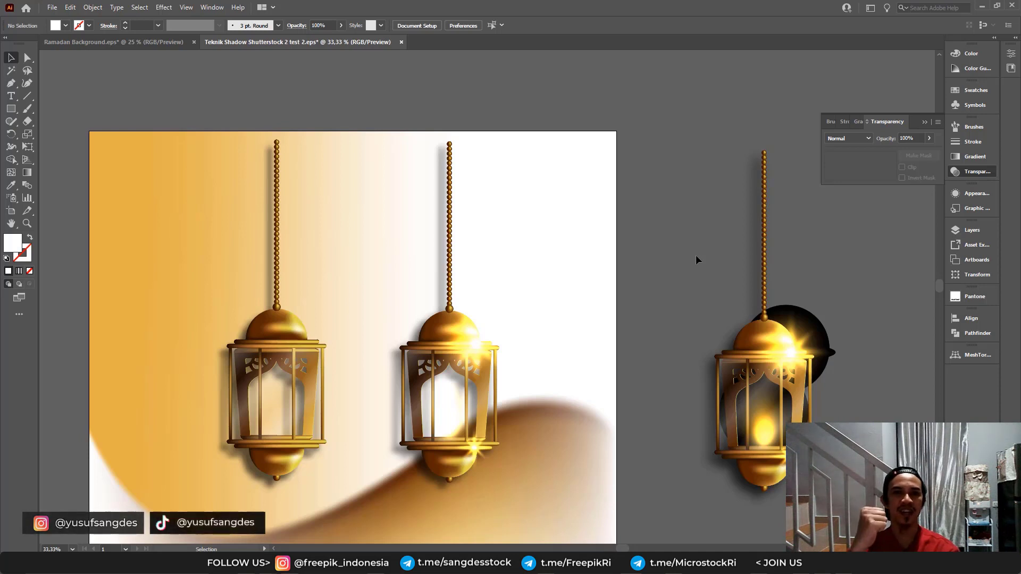
{"action": "left_click", "coordinate": [749, 285]}
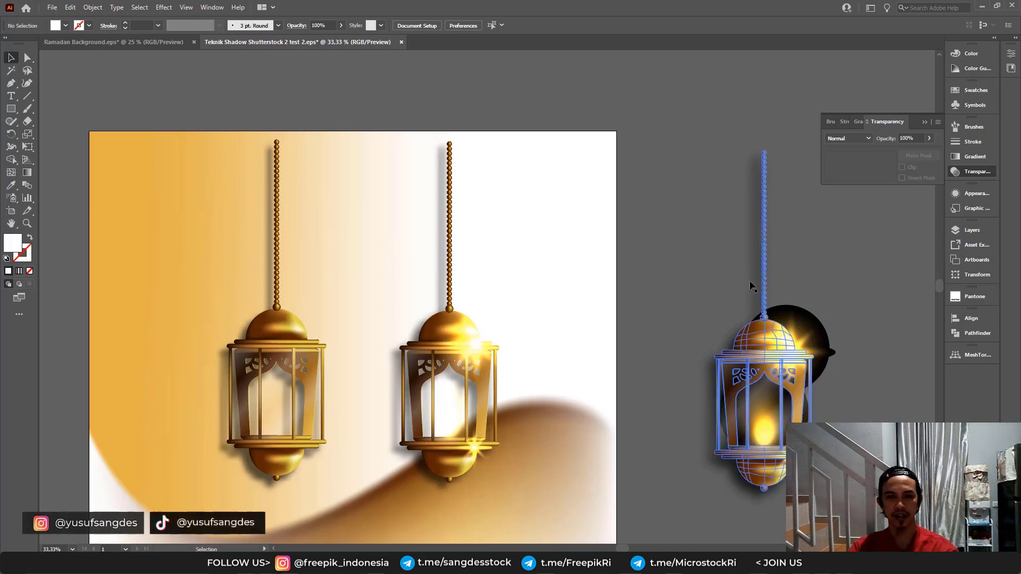